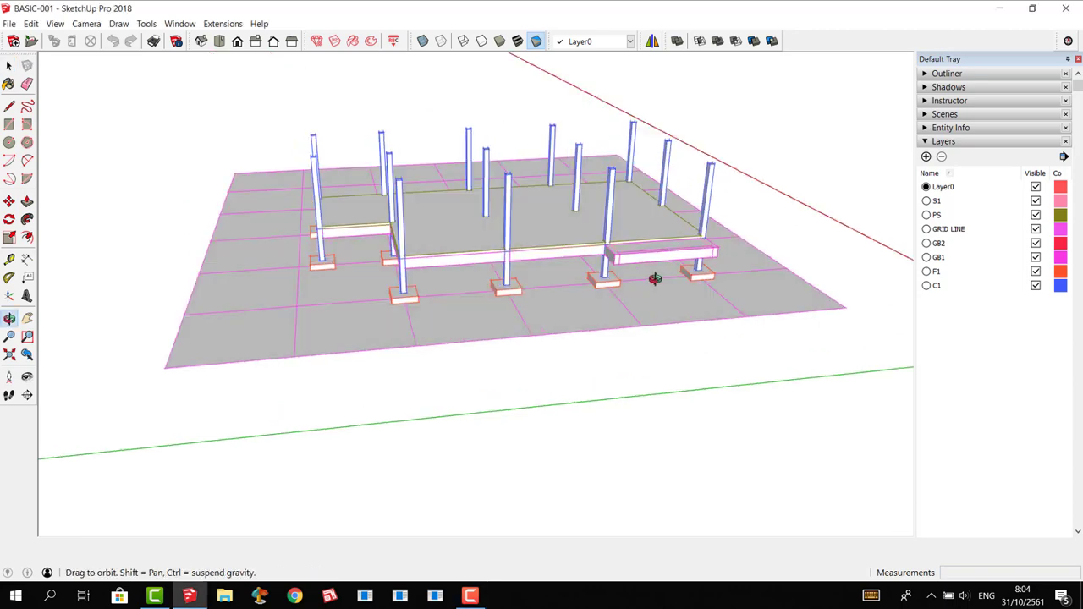
# Zoom in on the BASIC-001 foundation model.
pyautogui.scroll(2, 716, 237)
pyautogui.scroll(2, 739, 225)
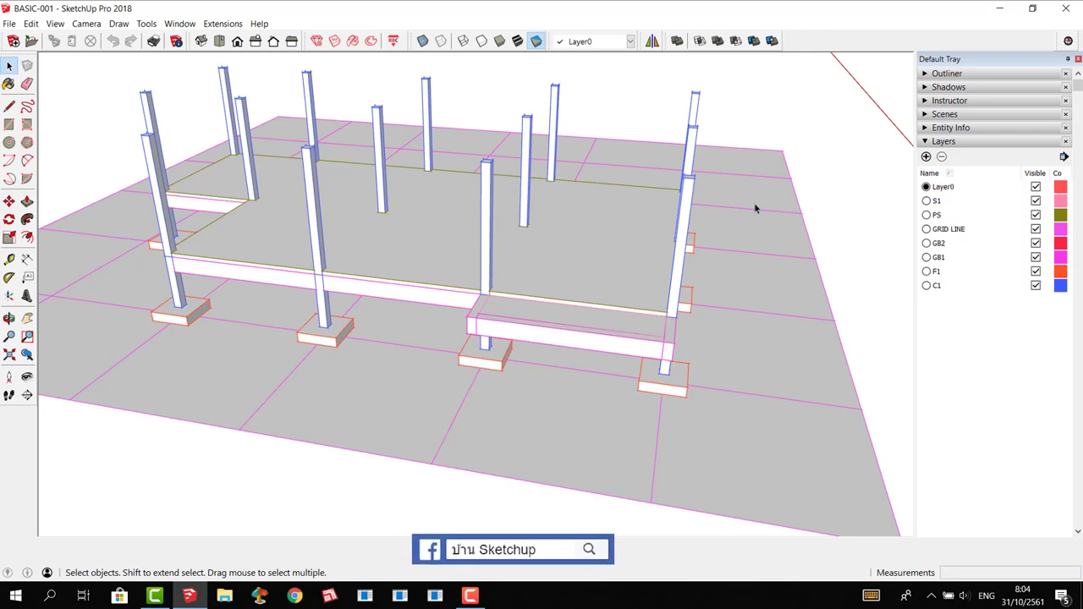
# Collapse the Layers panel and orbit out to see the whole foundation.
pyautogui.click(946, 142)
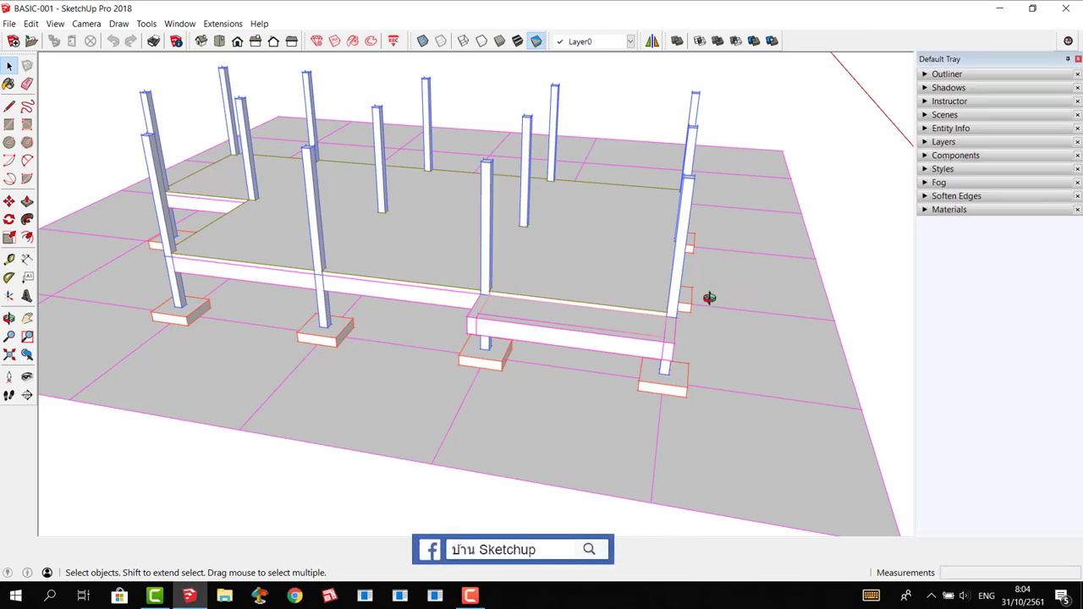
pyautogui.scroll(-5, 530, 249)
pyautogui.moveTo(710, 298)
pyautogui.mouseDown(button='middle')
pyautogui.moveTo(530, 249)
pyautogui.moveTo(578, 237)
pyautogui.mouseUp(button='middle')
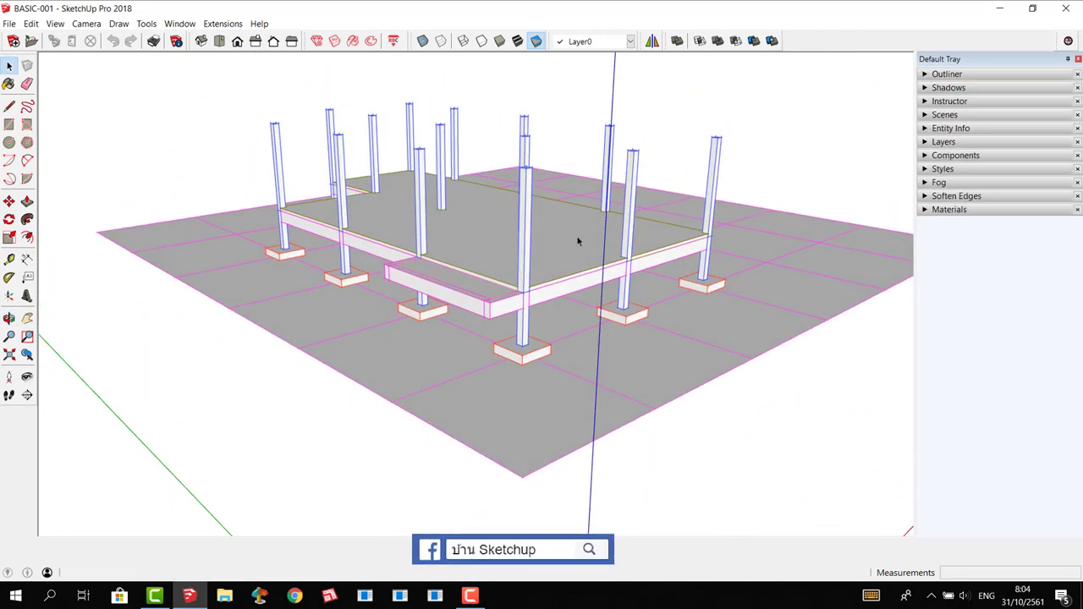
# Expand the Outliner and widen the side tray to show the C1 and F1 components.
pyautogui.click(945, 74)
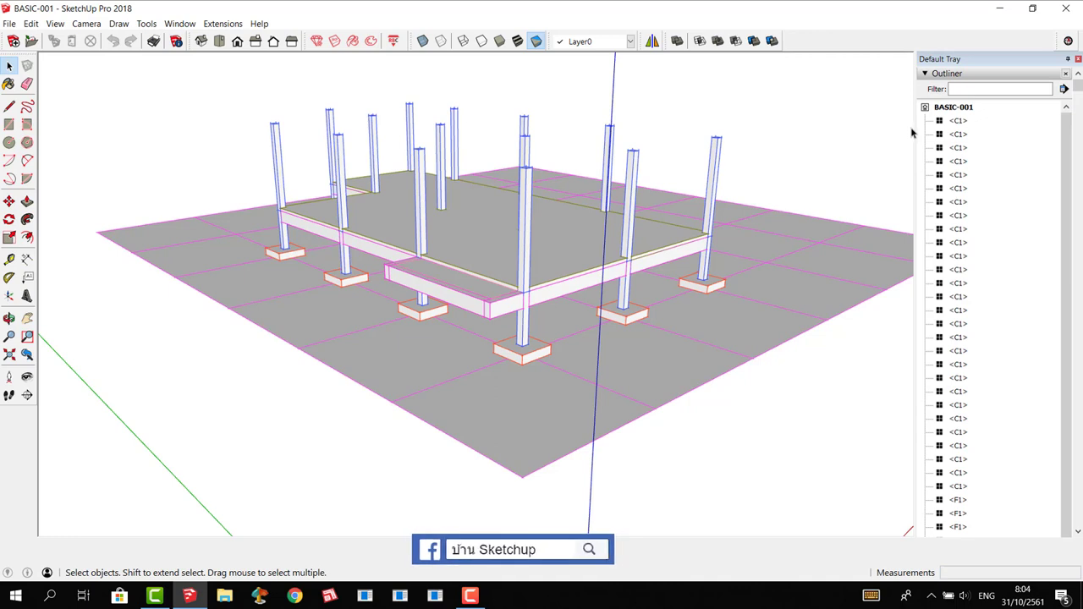
pyautogui.moveTo(916, 128); pyautogui.dragTo(882, 127)
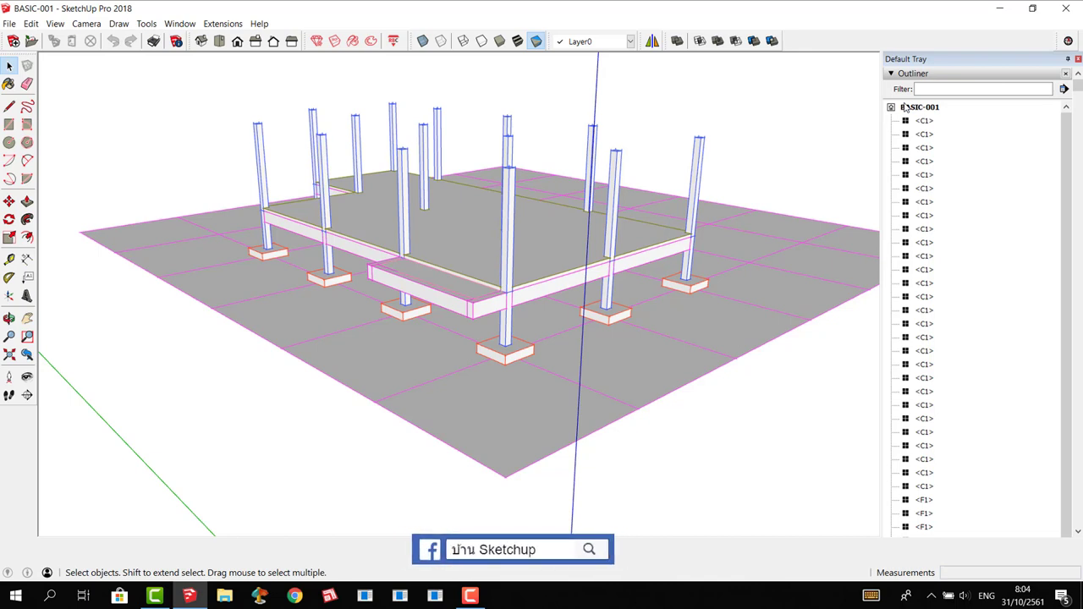
pyautogui.click(178, 27)
pyautogui.moveTo(204, 39)
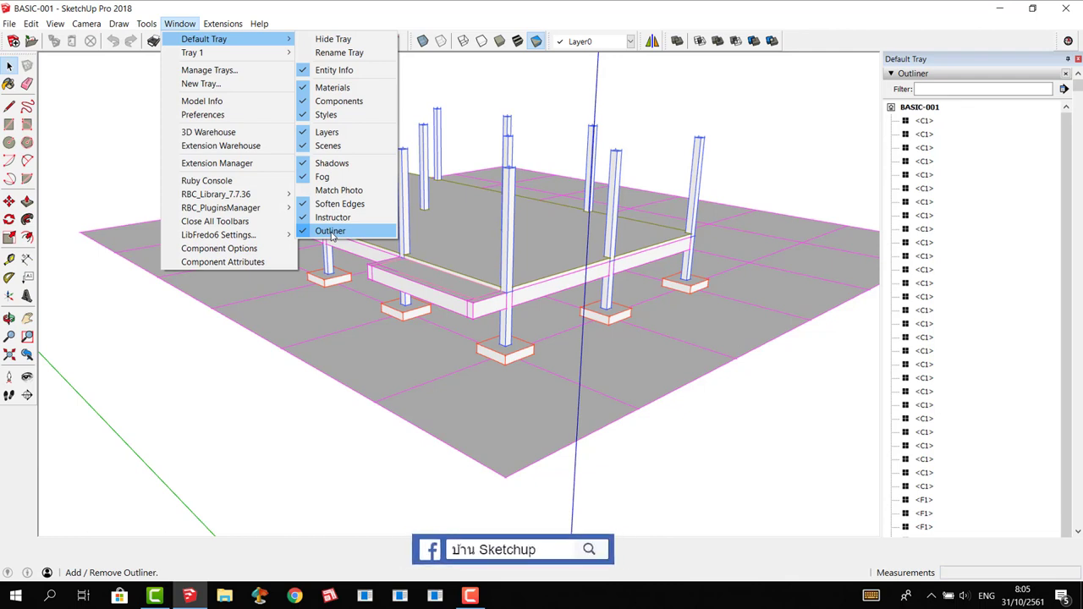
# Widen the side tray further with the Outliner expanded again.
pyautogui.click(750, 230)
pyautogui.click(750, 230)
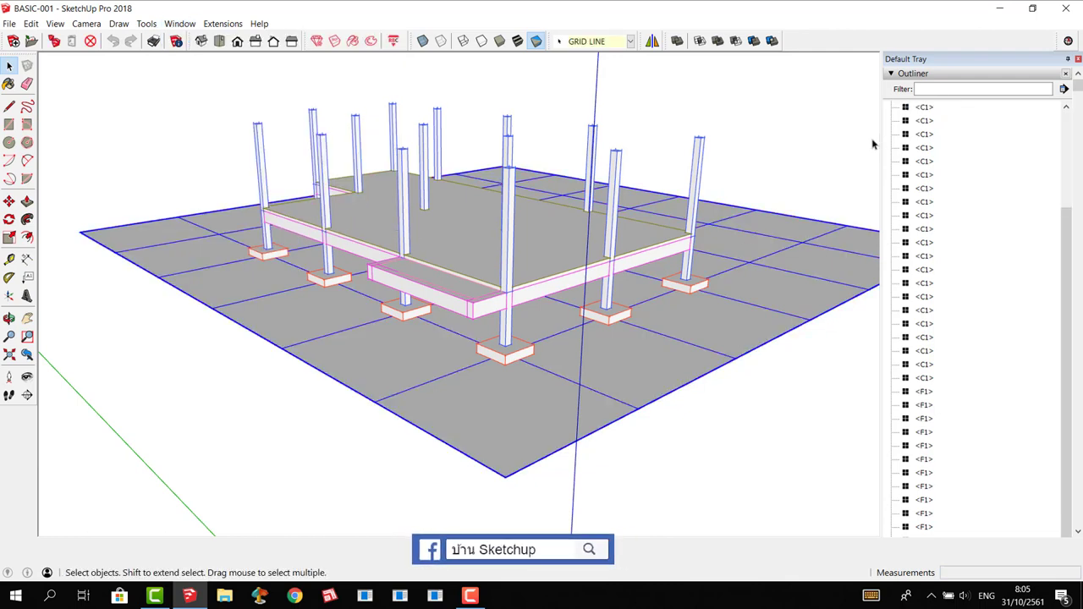
pyautogui.click(902, 74)
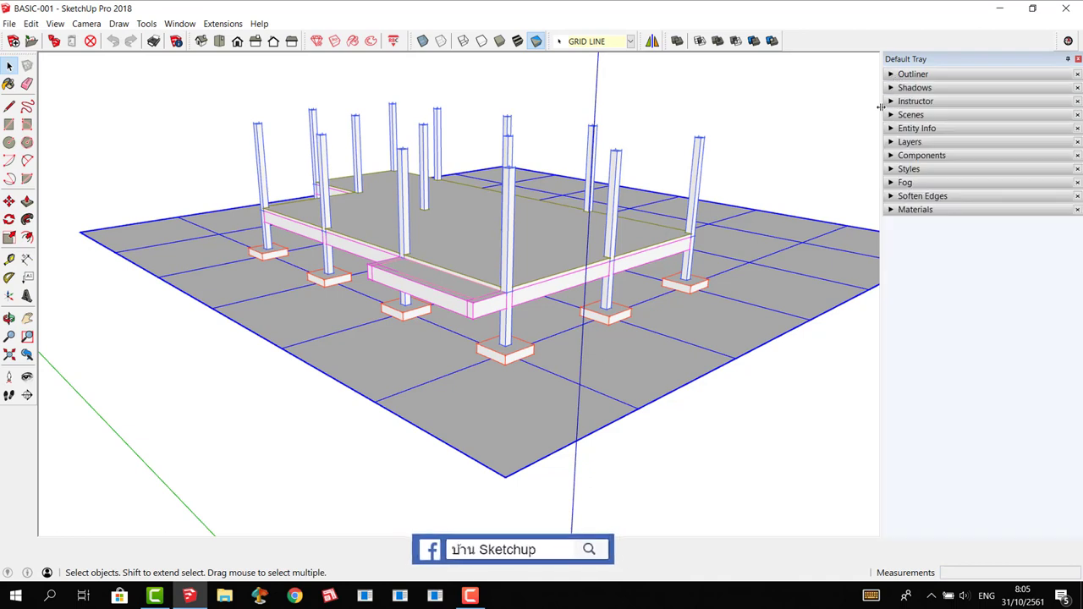
pyautogui.moveTo(881, 110); pyautogui.dragTo(825, 110)
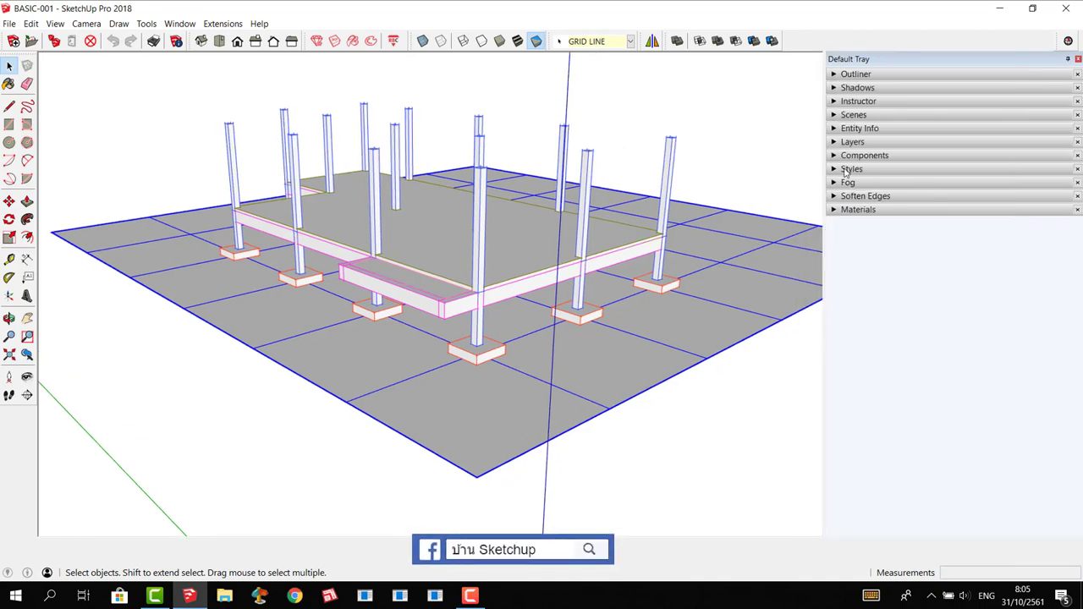
pyautogui.click(856, 74)
# Scroll the Outliner through GB1, GB2, PS, S1 and the Group, then select the first C1.
pyautogui.scroll(-3, 885, 327)
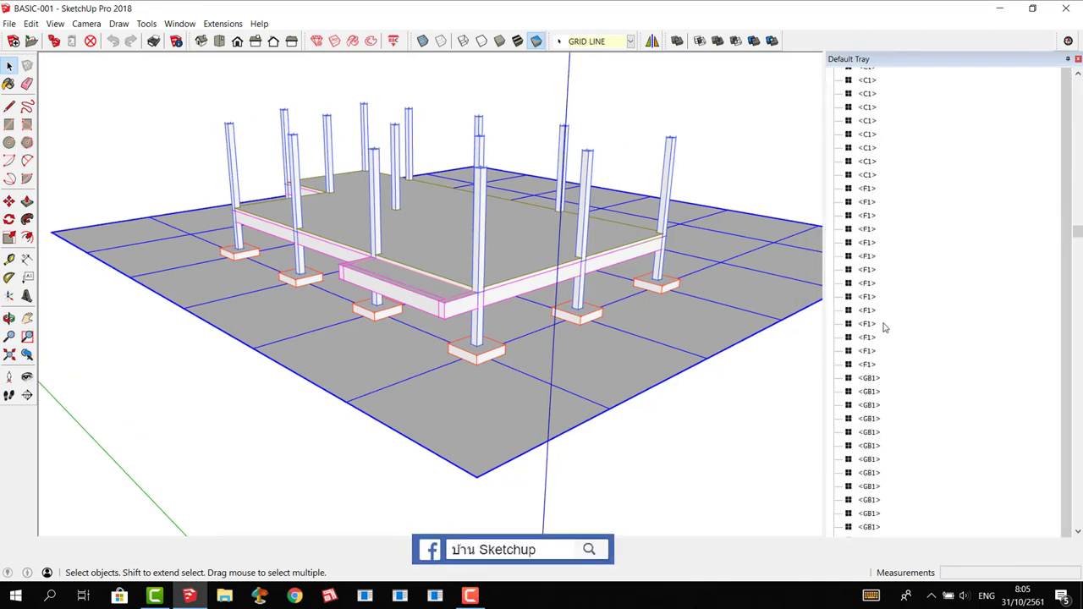
pyautogui.scroll(-5, 885, 328)
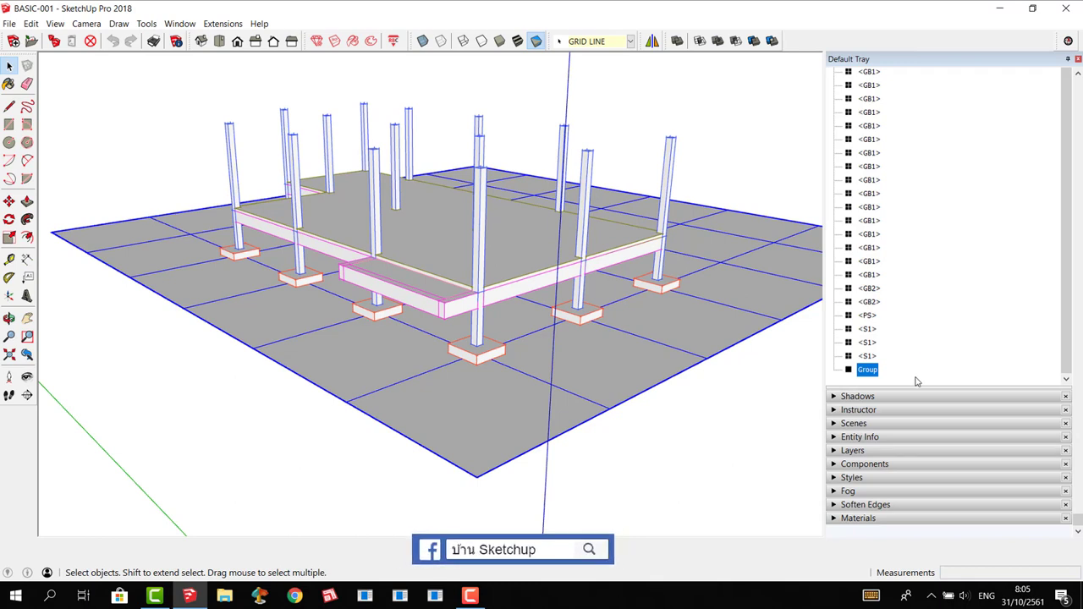
pyautogui.scroll(5, 874, 354)
pyautogui.scroll(10, 874, 354)
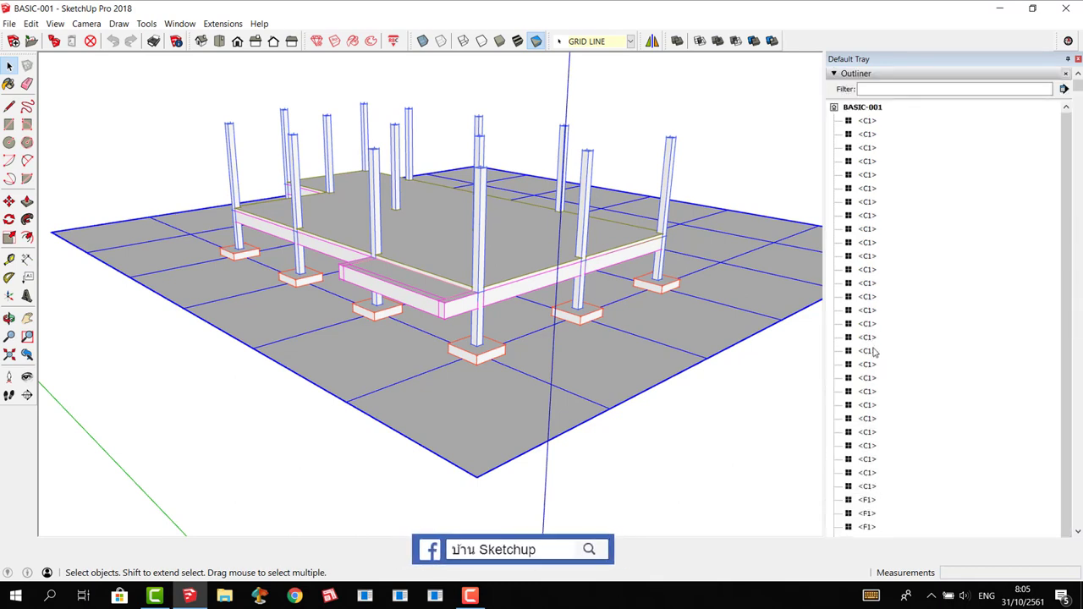
pyautogui.click(867, 121)
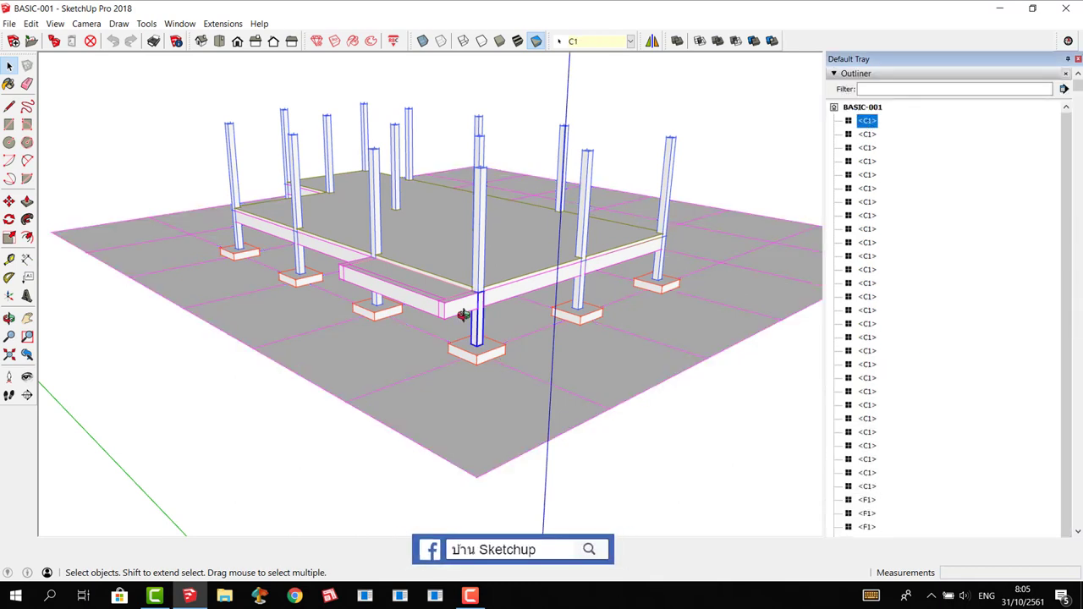
pyautogui.moveTo(466, 312); pyautogui.dragTo(466, 320, button='middle')
pyautogui.scroll(3, 482, 313)
pyautogui.scroll(3, 489, 322)
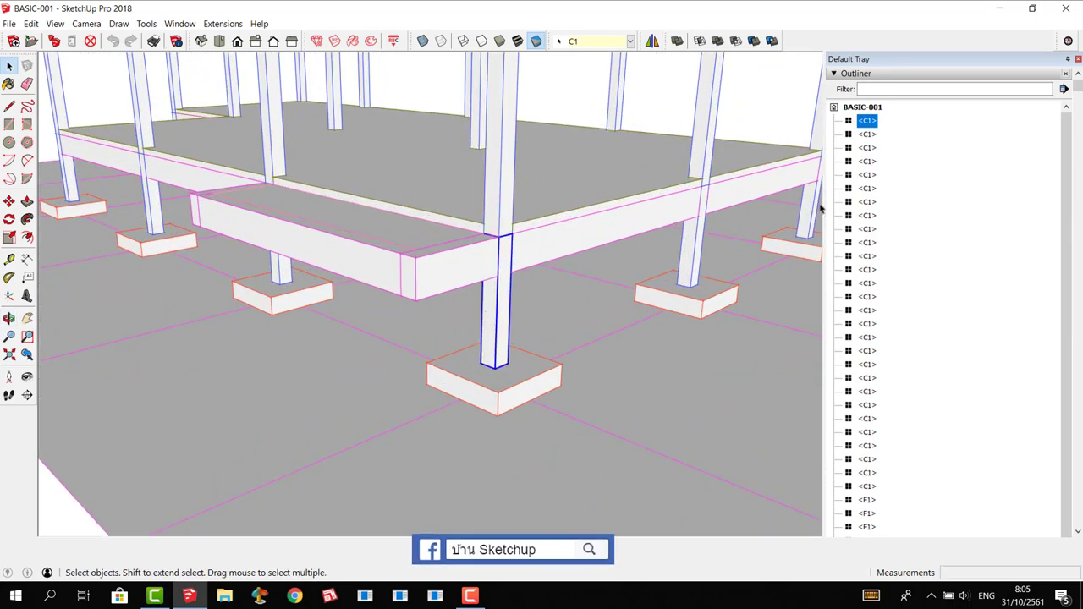
pyautogui.click(866, 187)
pyautogui.click(868, 228)
pyautogui.scroll(-5, 881, 305)
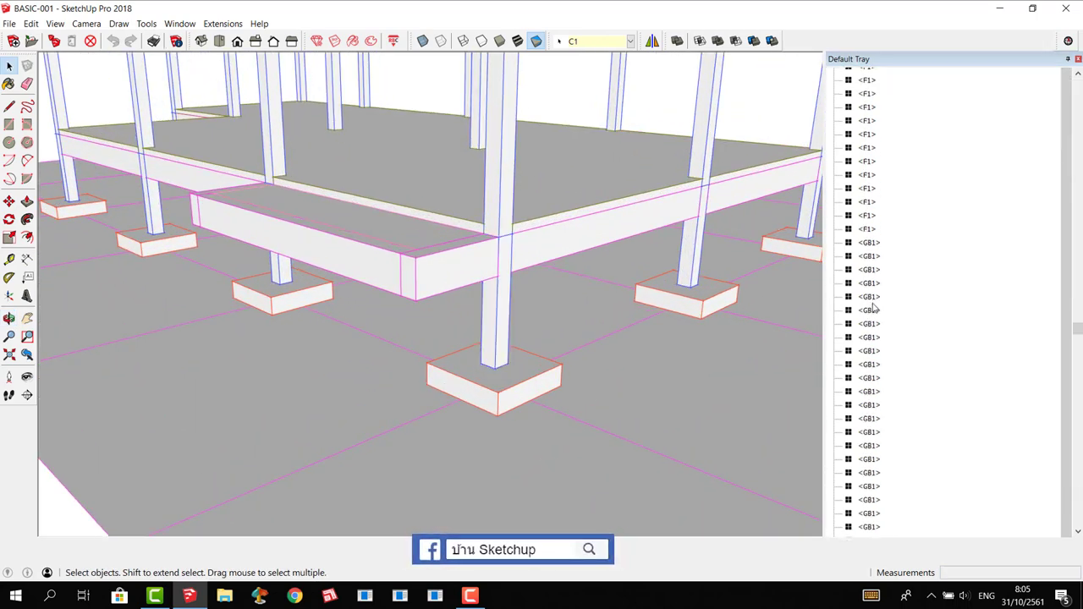
pyautogui.rightClick(871, 300)
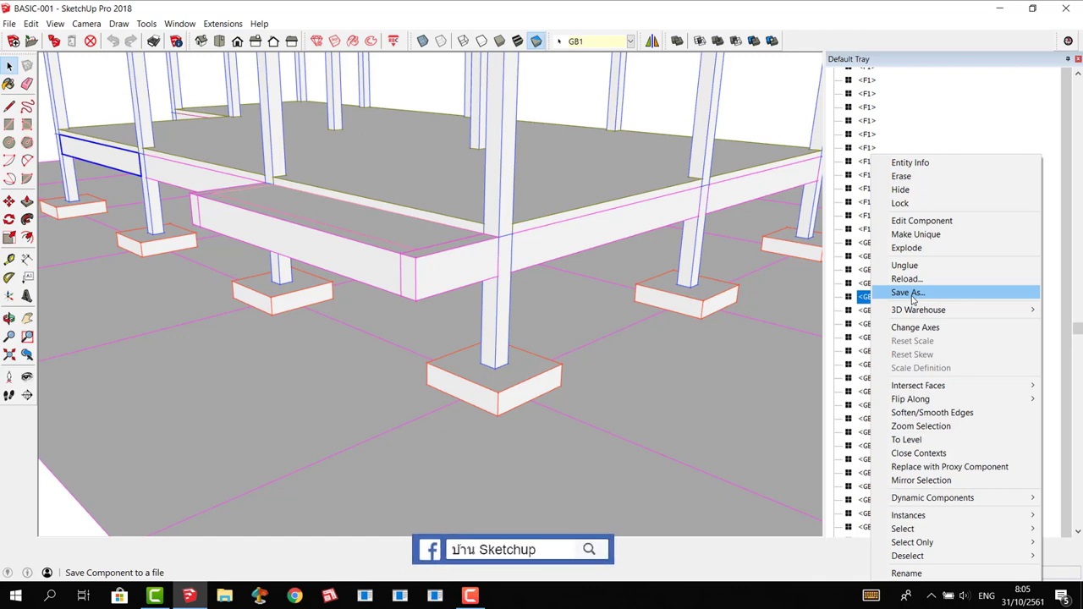
pyautogui.click(917, 434)
pyautogui.scroll(-3, 421, 232)
pyautogui.scroll(-2, 352, 240)
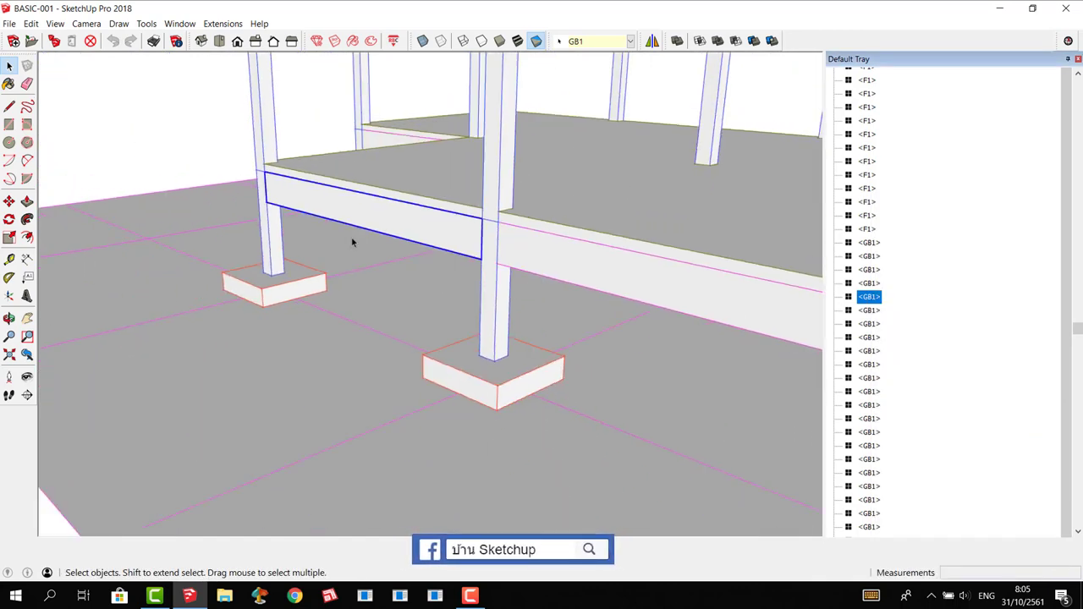
pyautogui.moveTo(353, 239); pyautogui.dragTo(484, 230, button='middle')
pyautogui.scroll(-2, 411, 273)
pyautogui.scroll(-2, 398, 266)
pyautogui.scroll(-3, 299, 293)
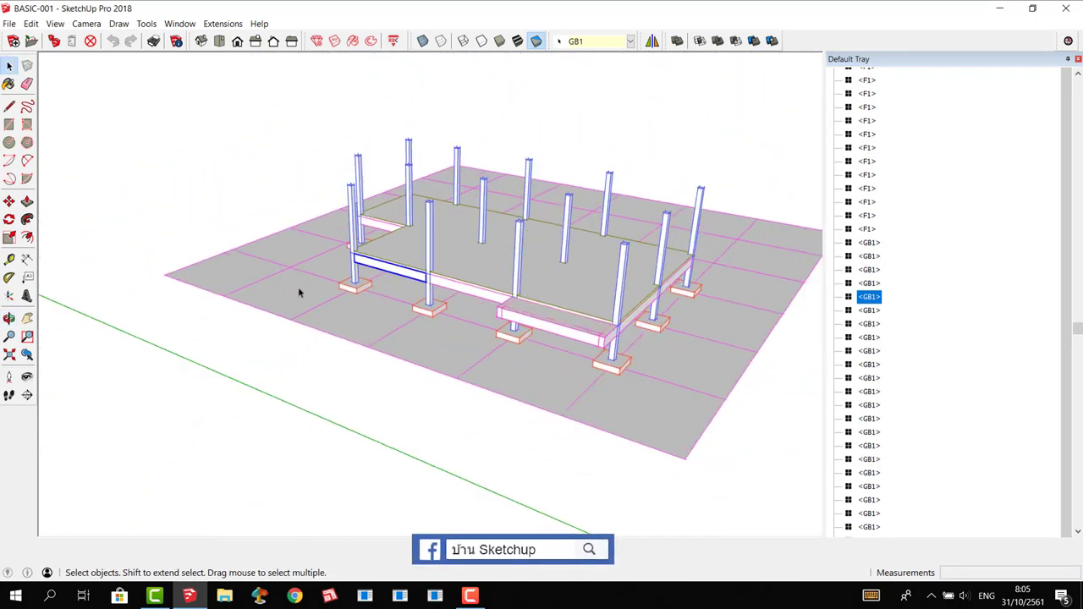
pyautogui.moveTo(299, 293); pyautogui.dragTo(590, 275, button='middle')
pyautogui.scroll(2, 457, 202)
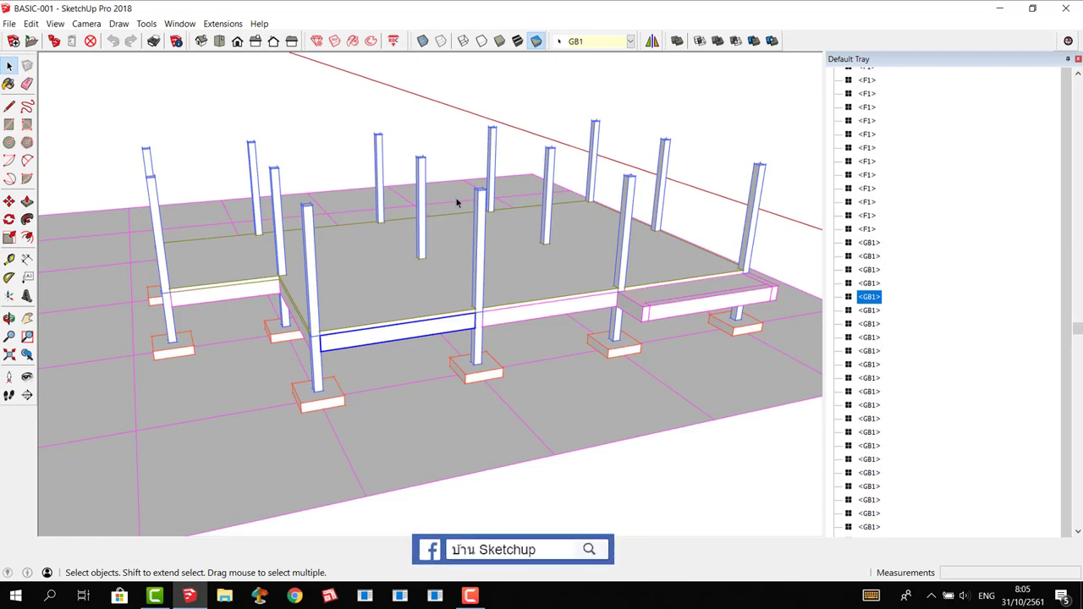
pyautogui.moveTo(432, 272)
pyautogui.mouseDown(button='middle')
pyautogui.moveTo(310, 251)
pyautogui.moveTo(515, 296)
pyautogui.moveTo(390, 296)
pyautogui.mouseUp(button='middle')
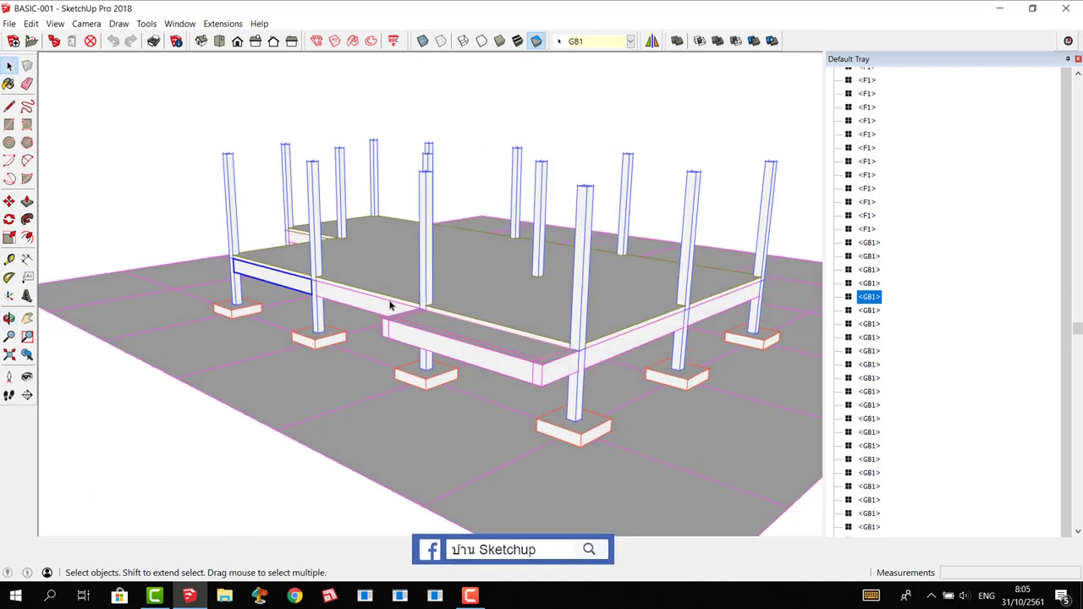
pyautogui.scroll(-3, 390, 304)
pyautogui.scroll(-2, 387, 307)
pyautogui.moveTo(585, 334)
pyautogui.mouseDown(button='middle')
pyautogui.moveTo(474, 322)
pyautogui.moveTo(385, 284)
pyautogui.mouseUp(button='middle')
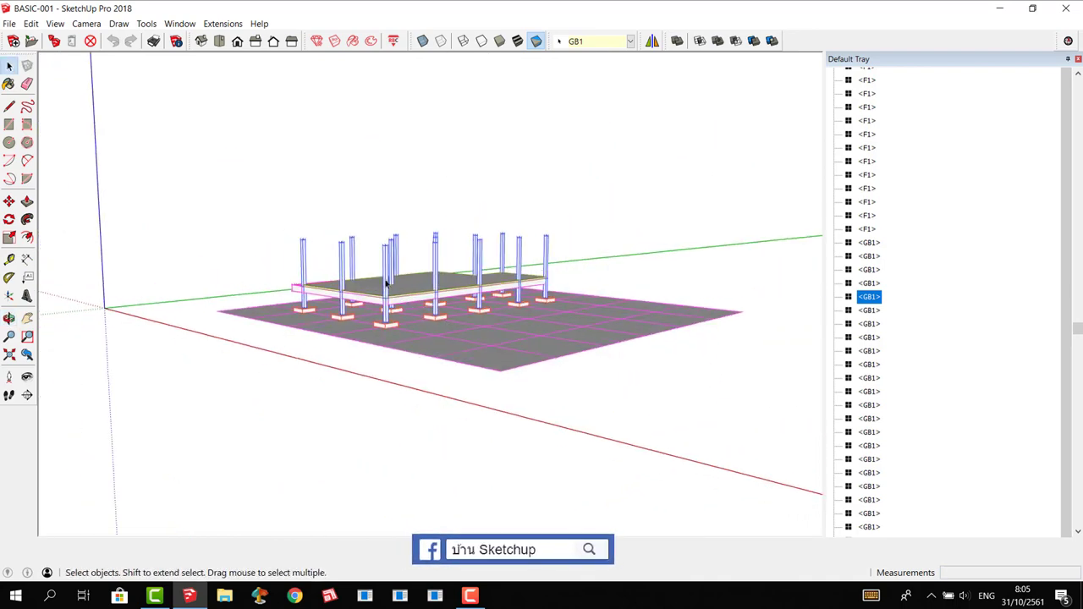
# Move the whole model from the beam corner to the axis origin.
pyautogui.moveTo(144, 157); pyautogui.dragTo(774, 440)
pyautogui.scroll(2, 282, 299)
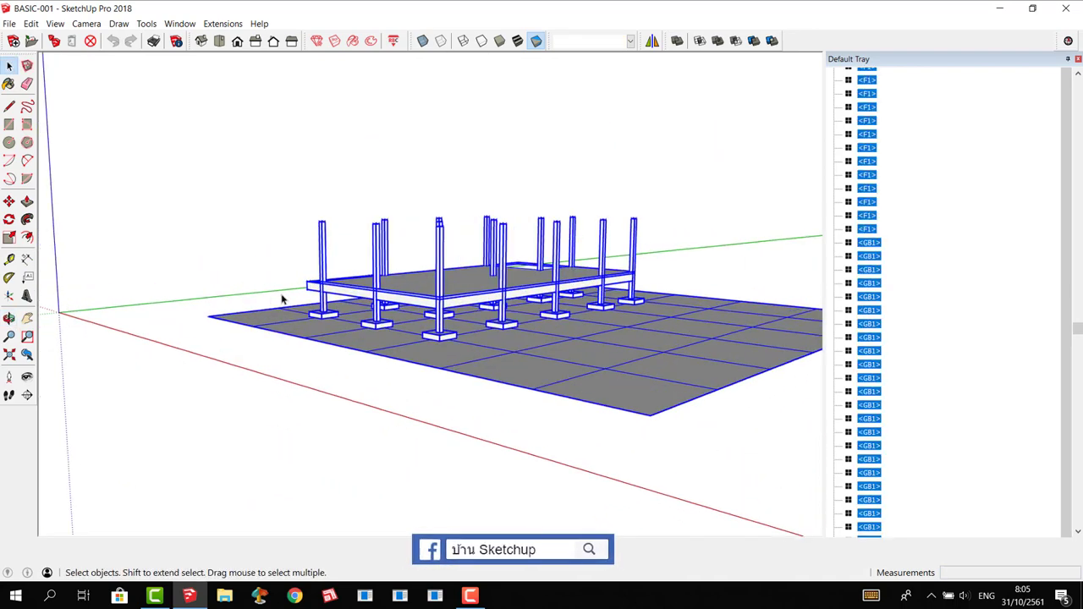
pyautogui.scroll(2, 288, 297)
pyautogui.scroll(2, 302, 292)
pyautogui.scroll(2, 318, 275)
pyautogui.press('m')
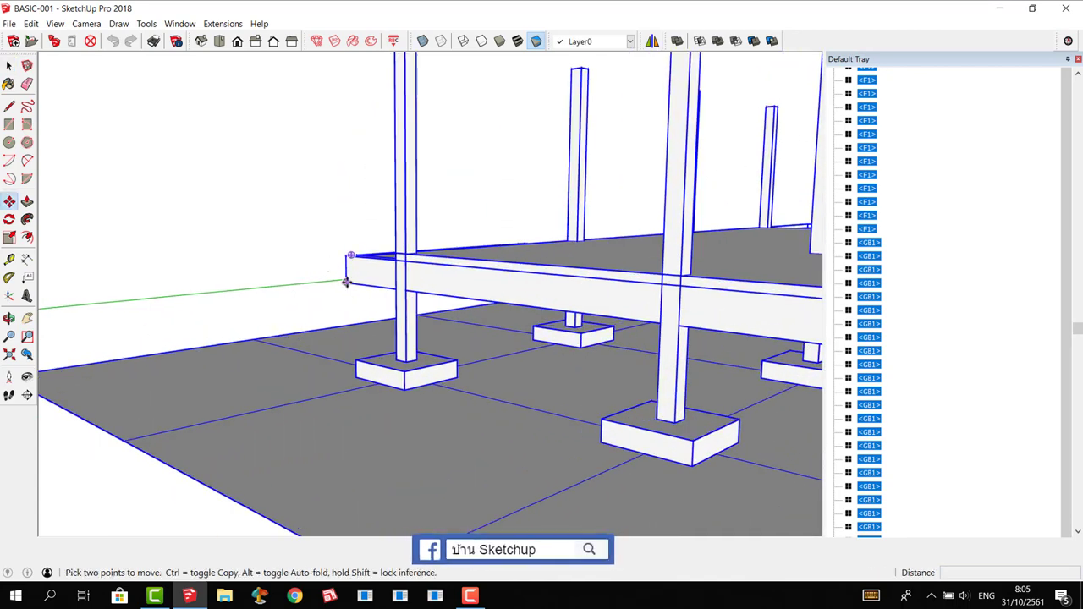
pyautogui.click(346, 282)
pyautogui.scroll(-2, 343, 254)
pyautogui.scroll(-2, 341, 241)
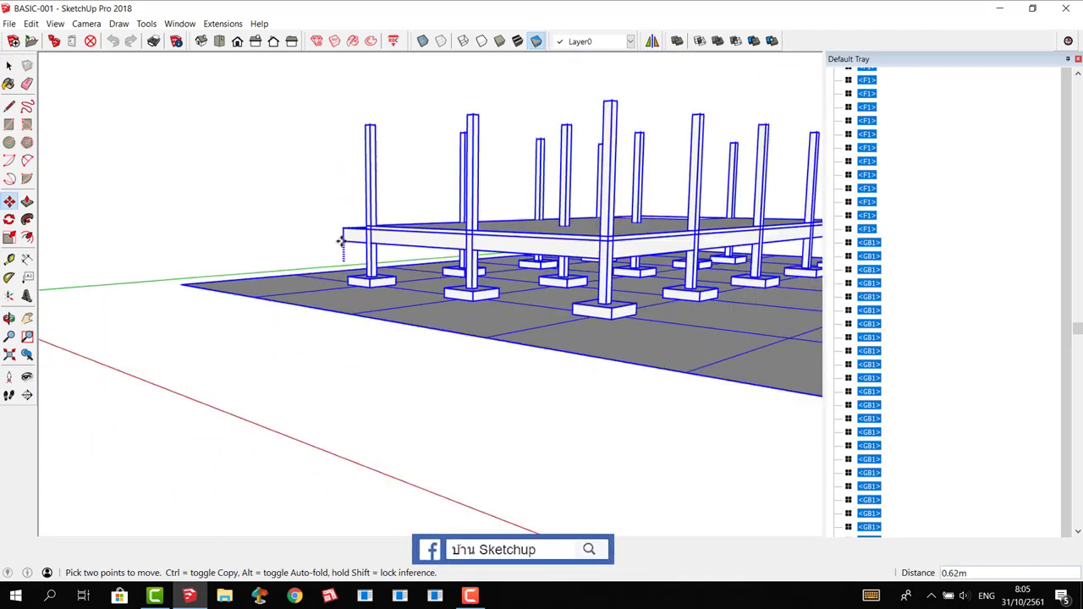
pyautogui.scroll(-2, 341, 241)
pyautogui.click(64, 277)
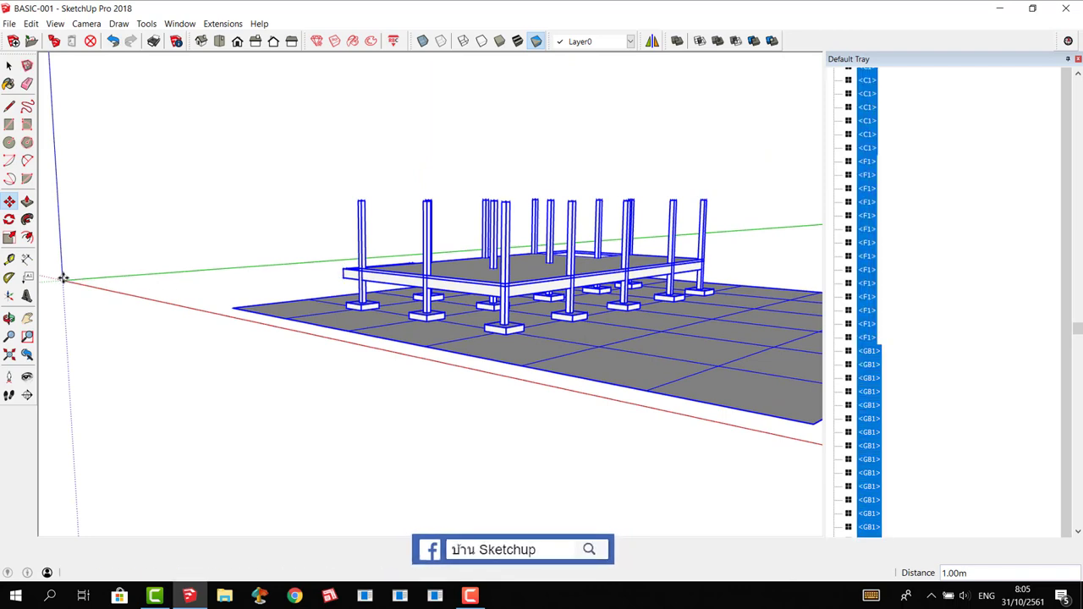
pyautogui.scroll(-2, 258, 339)
pyautogui.press('space')
pyautogui.click(441, 372)
# Lift the grid plane up the blue axis so it hides the F1 footings.
pyautogui.scroll(3, 448, 331)
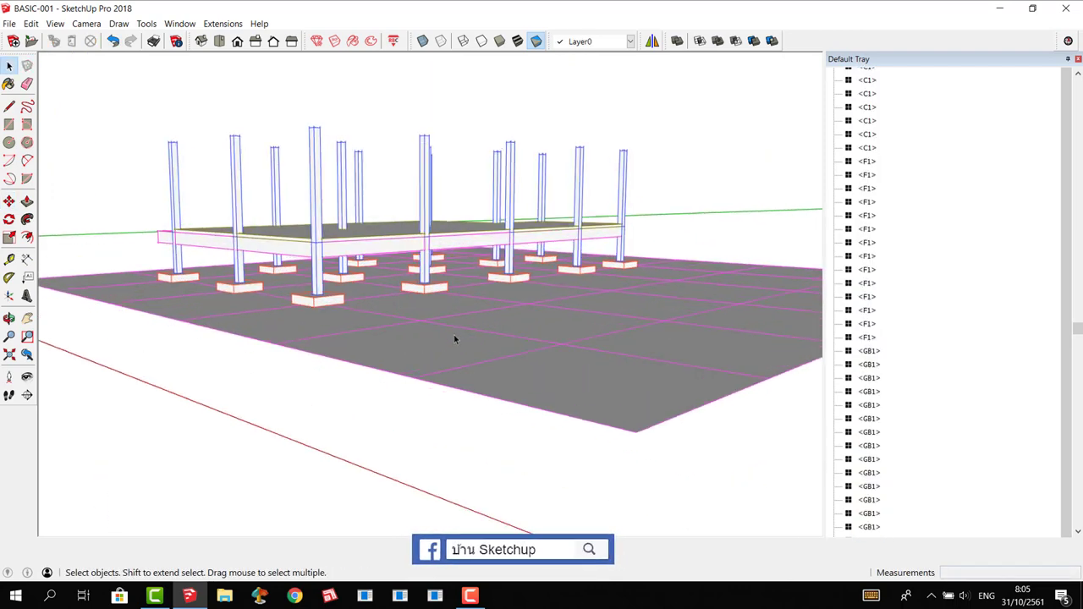
pyautogui.click(454, 338)
pyautogui.scroll(2, 454, 339)
pyautogui.press('m')
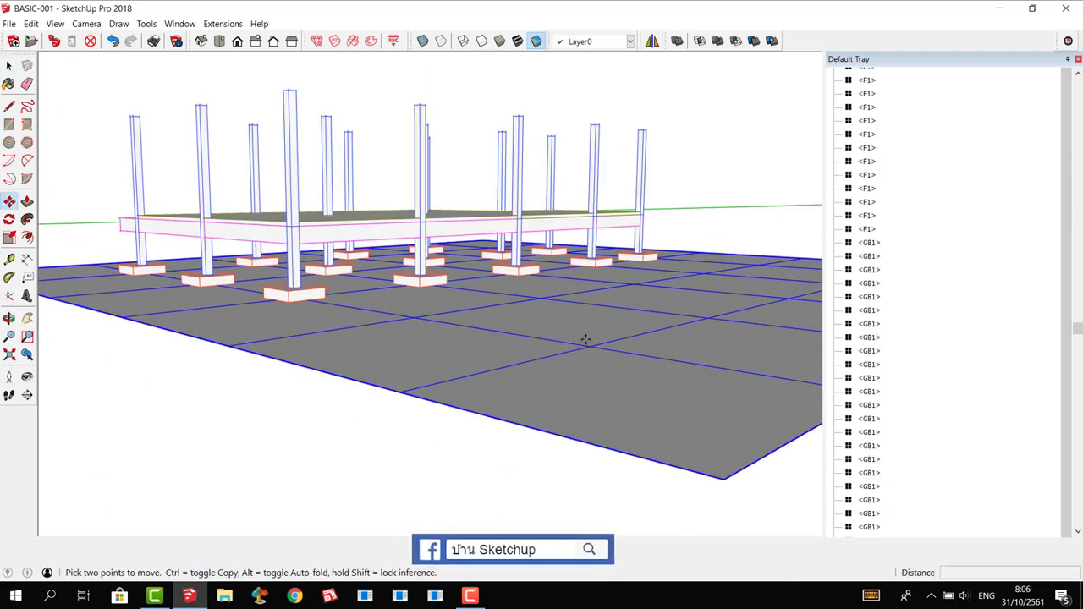
pyautogui.click(585, 339)
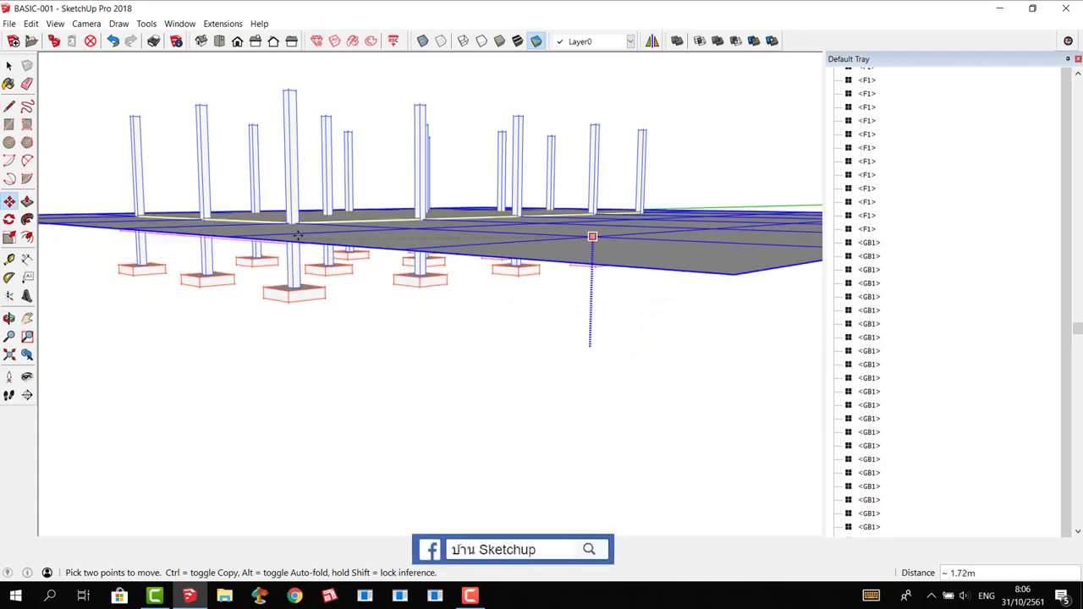
pyautogui.moveTo(298, 235)
pyautogui.mouseDown(button='middle')
pyautogui.moveTo(346, 349)
pyautogui.moveTo(445, 375)
pyautogui.moveTo(570, 355)
pyautogui.moveTo(367, 322)
pyautogui.moveTo(580, 317)
pyautogui.moveTo(283, 341)
pyautogui.moveTo(643, 279)
pyautogui.mouseUp(button='middle')
pyautogui.scroll(-3, 346, 349)
pyautogui.click(310, 346)
pyautogui.scroll(3, 926, 235)
pyautogui.scroll(5, 926, 235)
pyautogui.scroll(3, 926, 234)
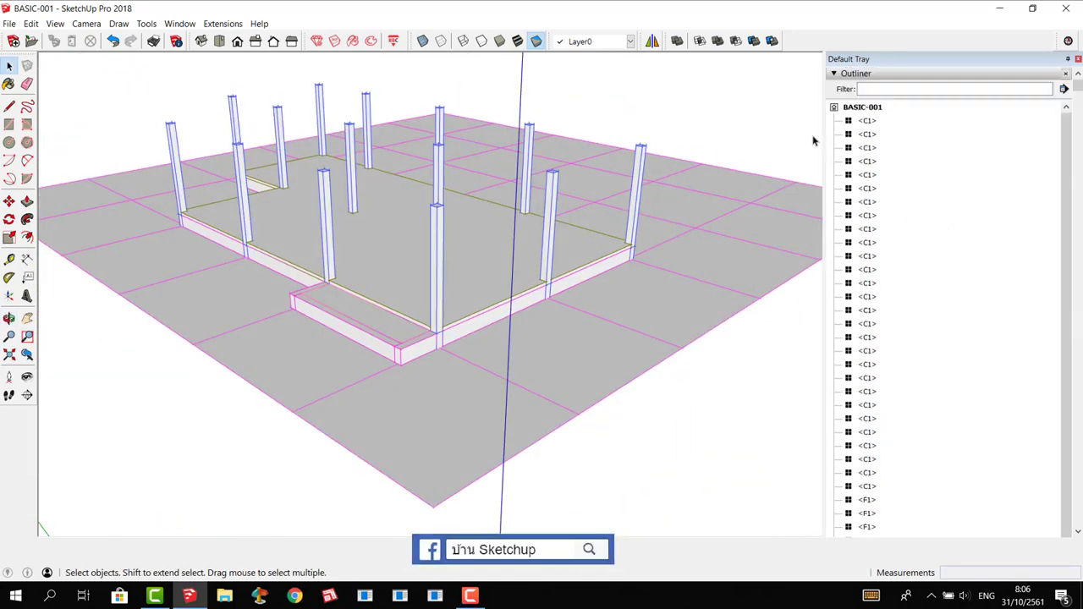
# Filter the Outliner by 'f' and group all the F1 footings.
pyautogui.moveTo(813, 140); pyautogui.dragTo(640, 187, button='middle')
pyautogui.click(877, 91)
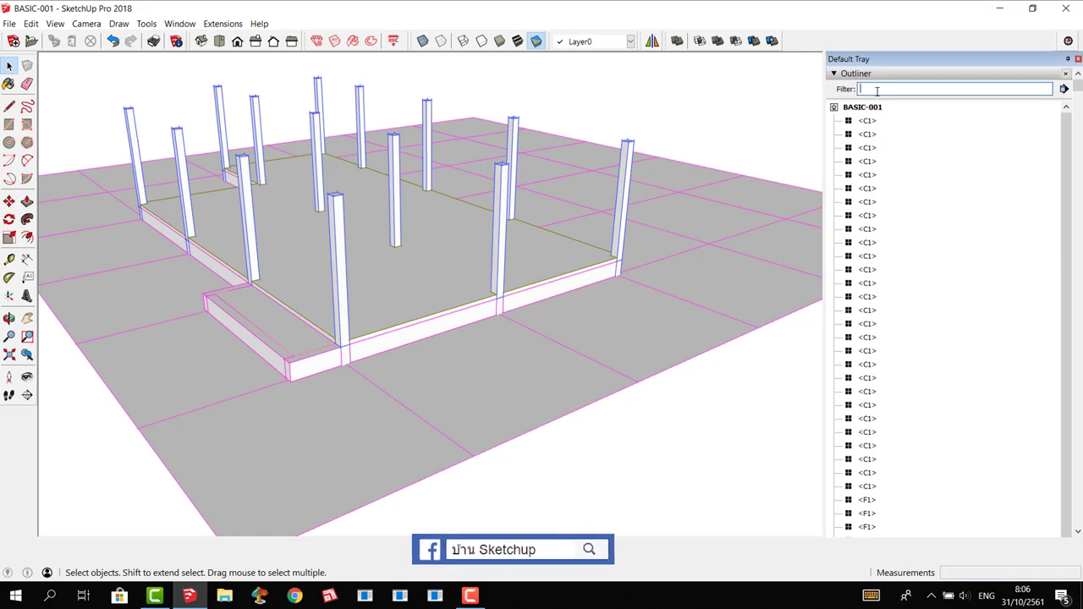
pyautogui.write('f')
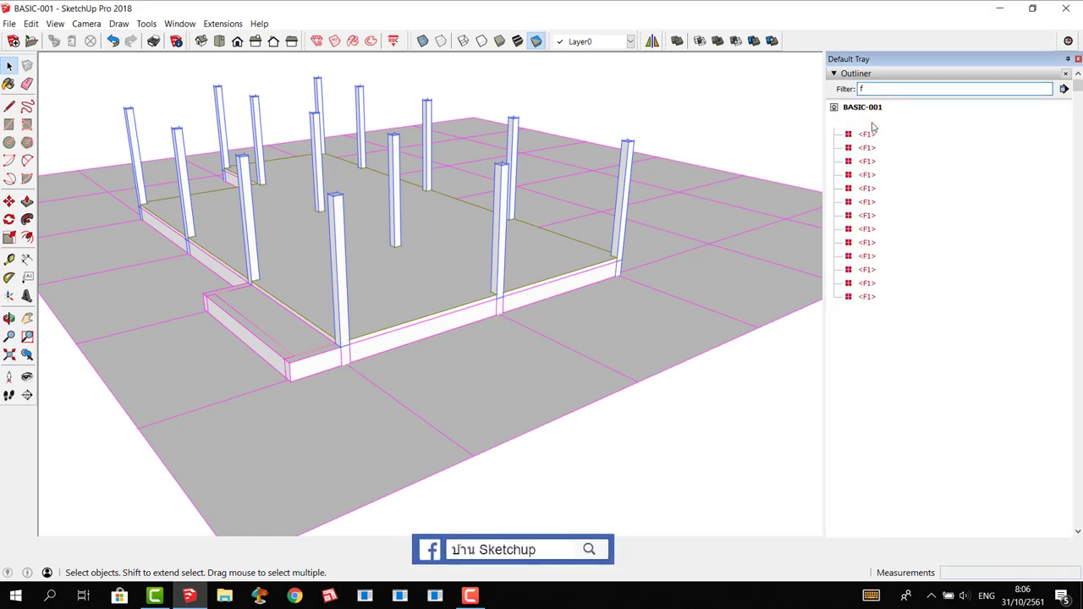
pyautogui.click(873, 123)
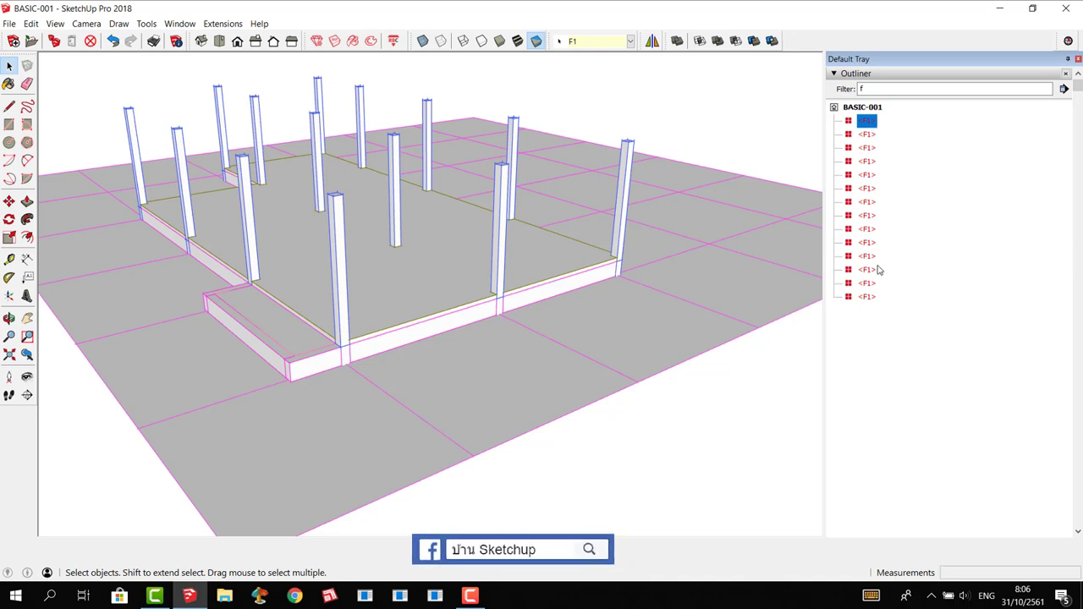
pyautogui.keyDown('shift'); pyautogui.click(870, 297); pyautogui.keyUp('shift')
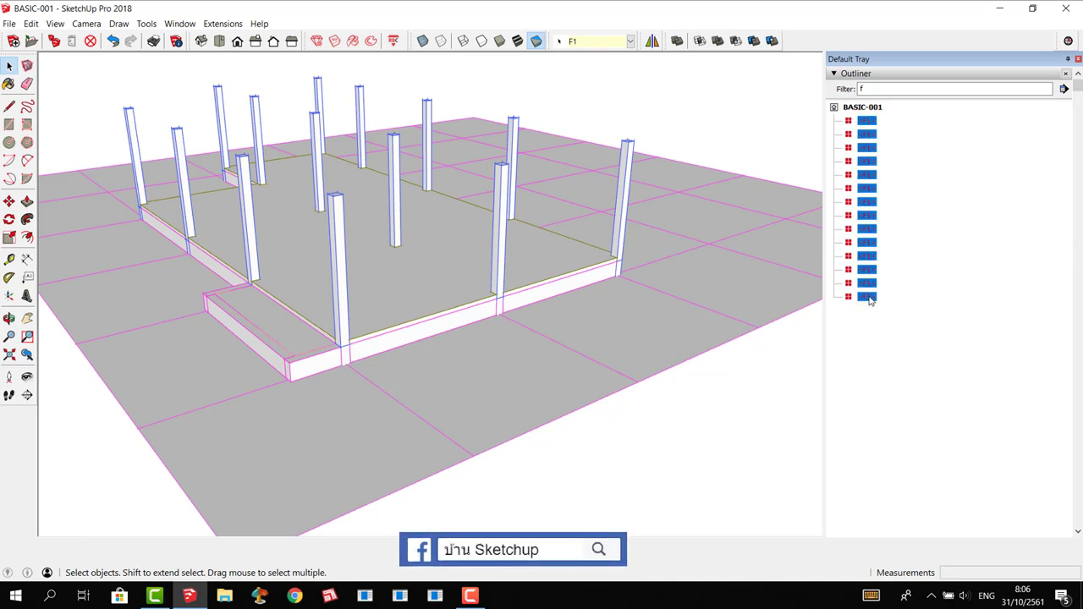
pyautogui.rightClick(872, 149)
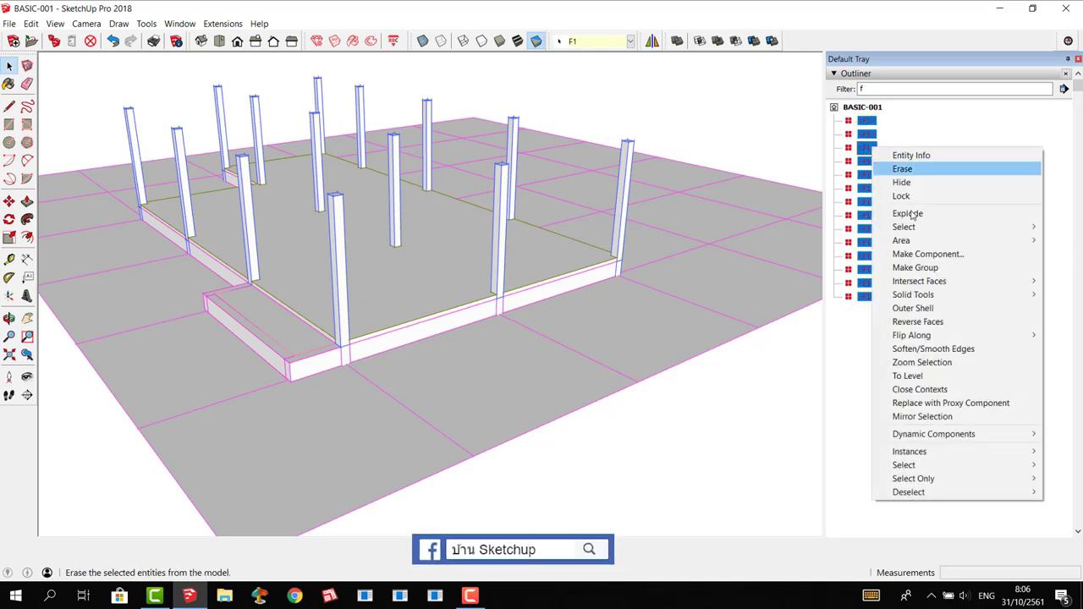
pyautogui.click(930, 268)
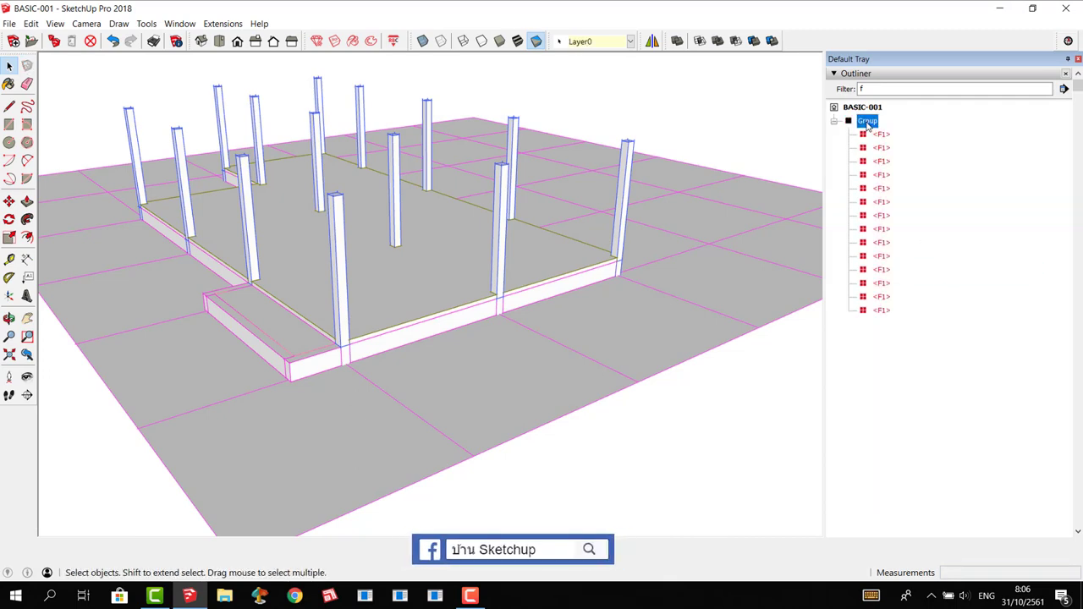
# Rename the footing group หมวดงานฐานราก.
pyautogui.rightClick(868, 125)
pyautogui.click(912, 430)
pyautogui.press('super+space')
pyautogui.write('ฐาน')
pyautogui.write('ดงานฐาน')
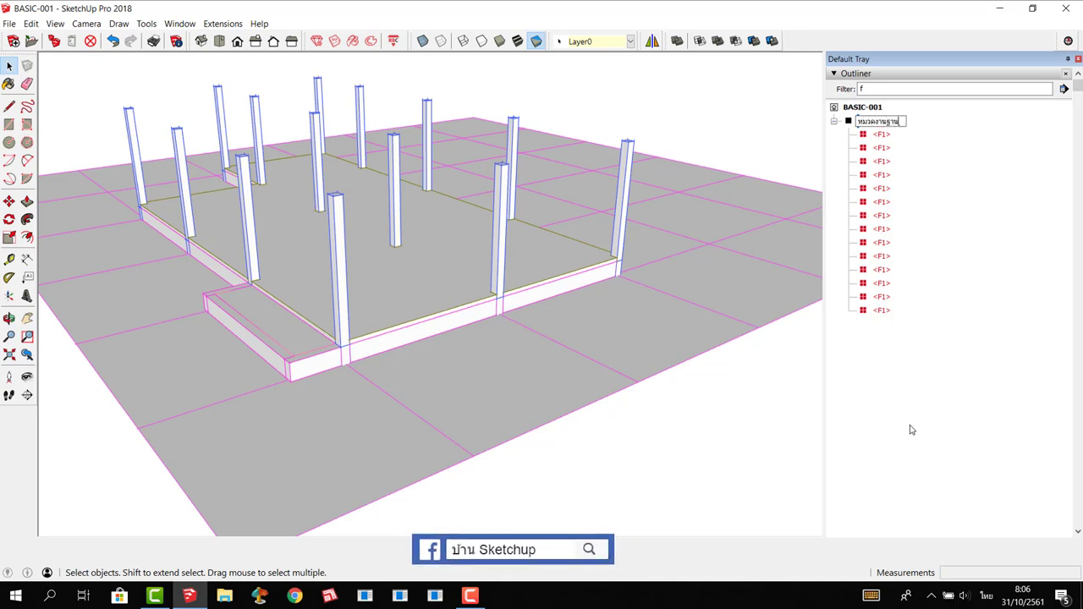
pyautogui.write('ราก')
pyautogui.press('Return')
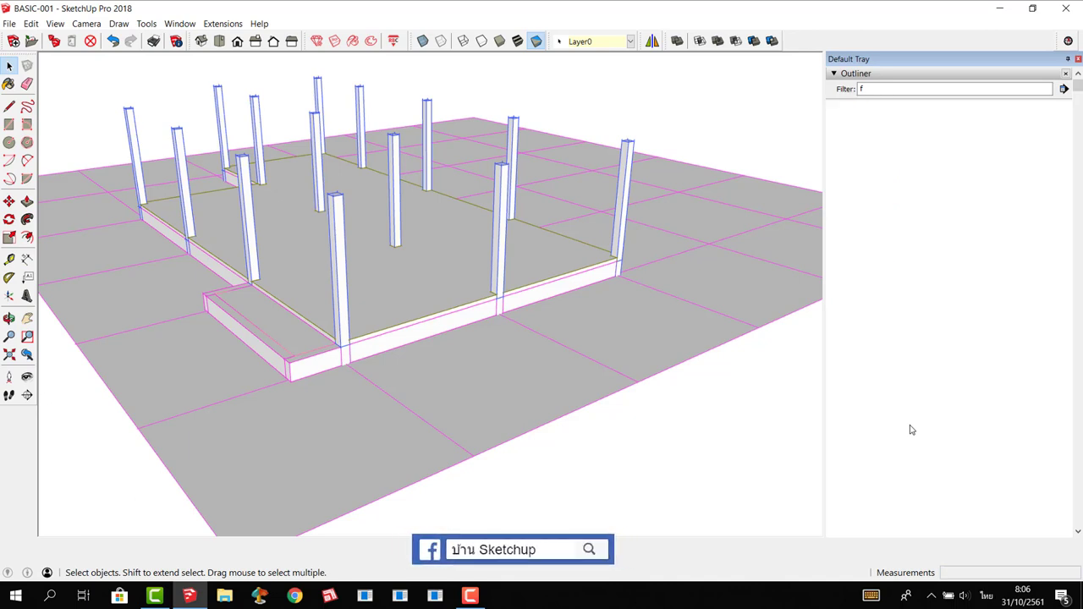
# Filter the Outliner by 'c' and group all the C1 columns.
pyautogui.doubleClick(861, 88)
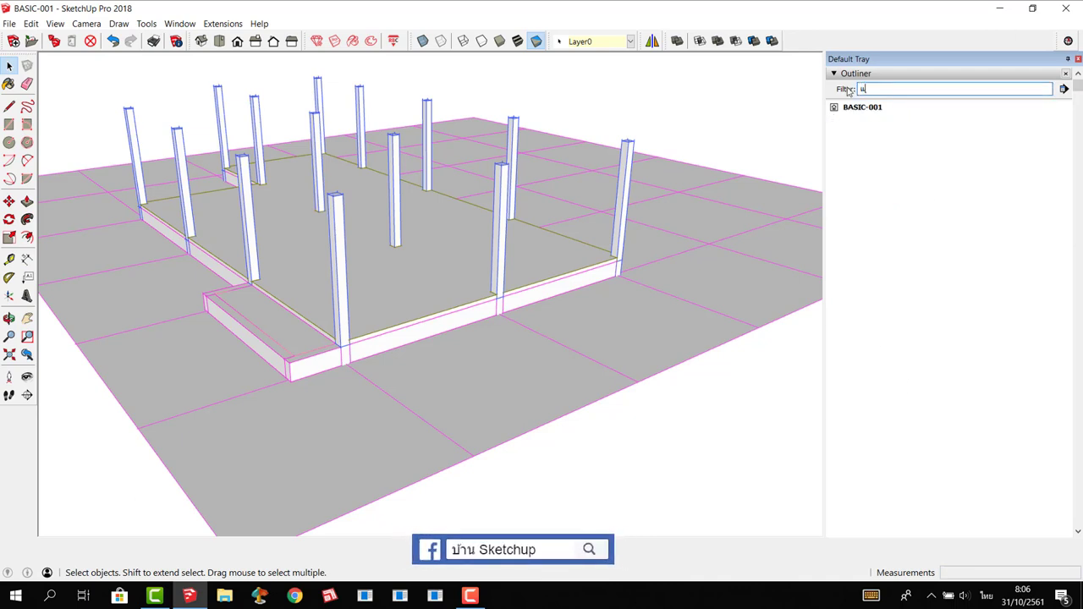
pyautogui.write('c')
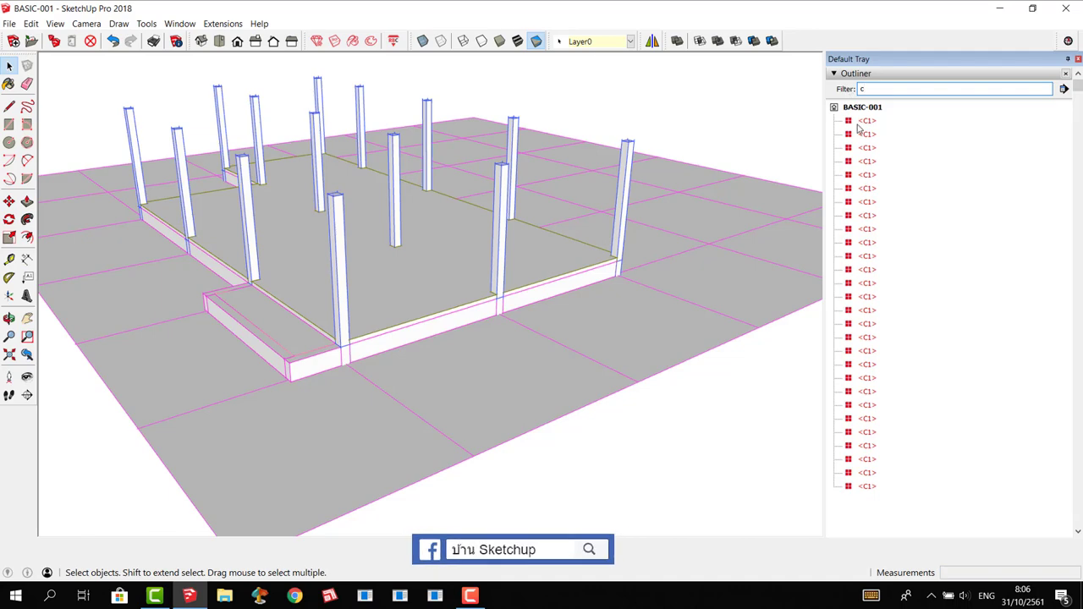
pyautogui.click(867, 122)
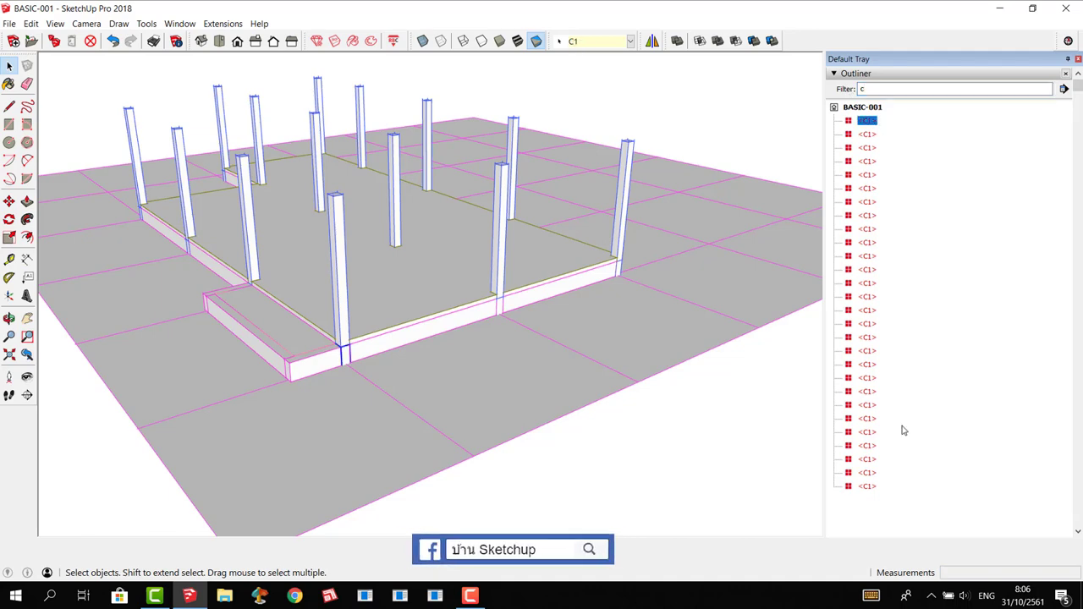
pyautogui.keyDown('shift'); pyautogui.click(868, 487); pyautogui.keyUp('shift')
pyautogui.rightClick(869, 126)
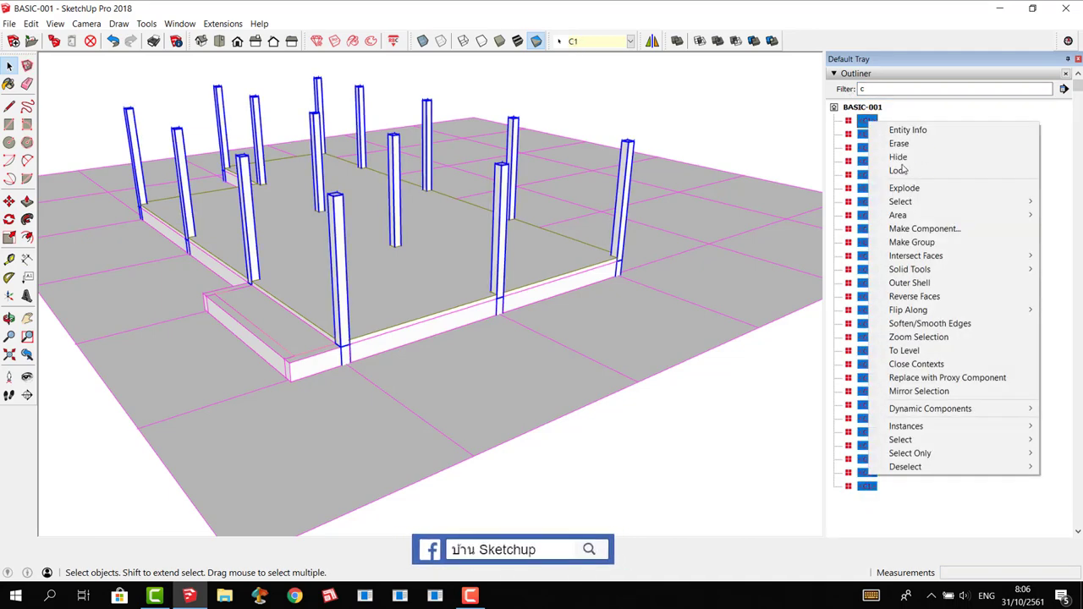
pyautogui.click(884, 241)
# Start renaming the column group, entering the Thai name หมวดงานเสา.
pyautogui.rightClick(869, 127)
pyautogui.moveTo(903, 413)
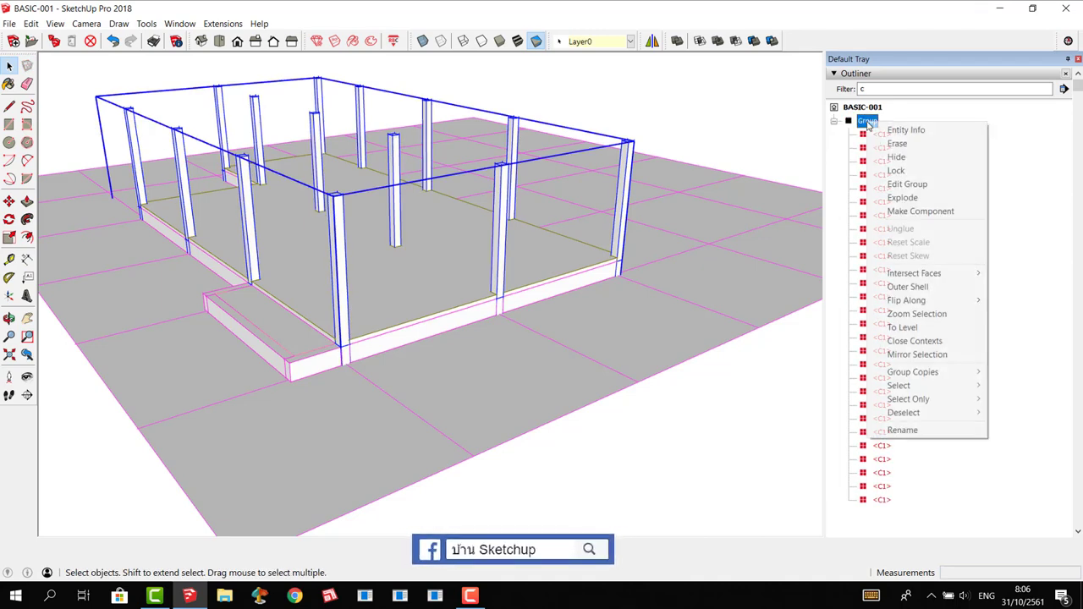
pyautogui.click(906, 430)
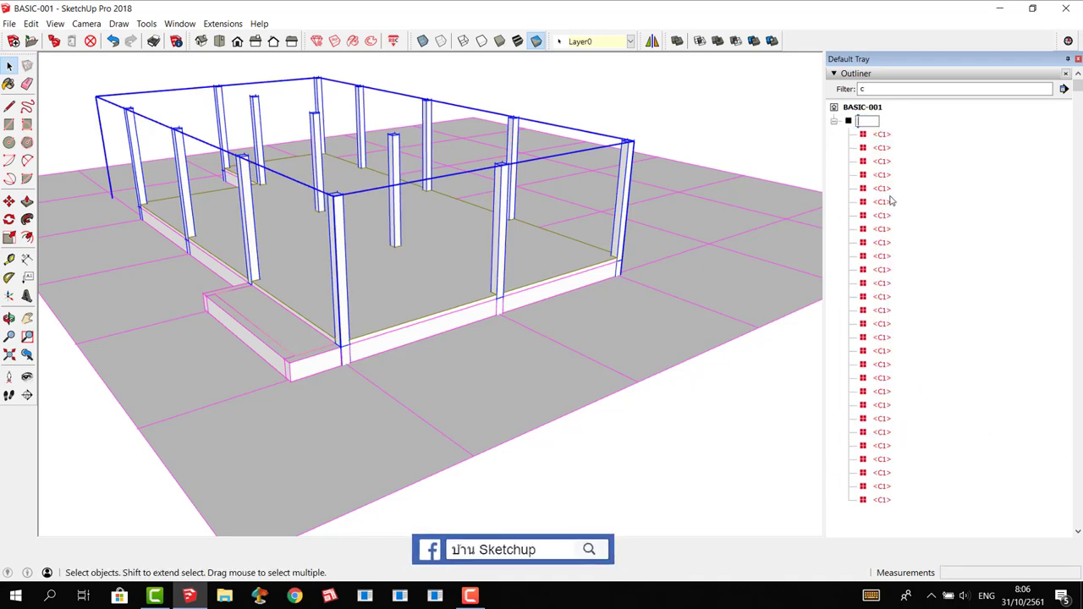
pyautogui.press('super+space')
pyautogui.write('พ')
pyautogui.write('วดงานเสา')
# Confirm the หมวดงานเสา name, then group all GB ground beams filtered by 'gb'.
pyautogui.press('Return')
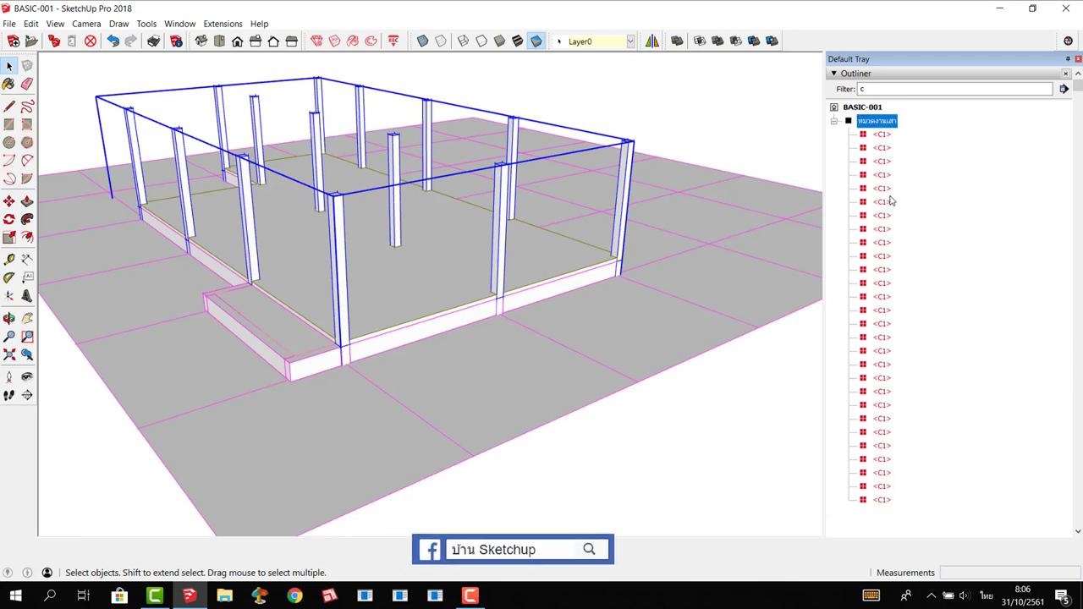
pyautogui.doubleClick(883, 91)
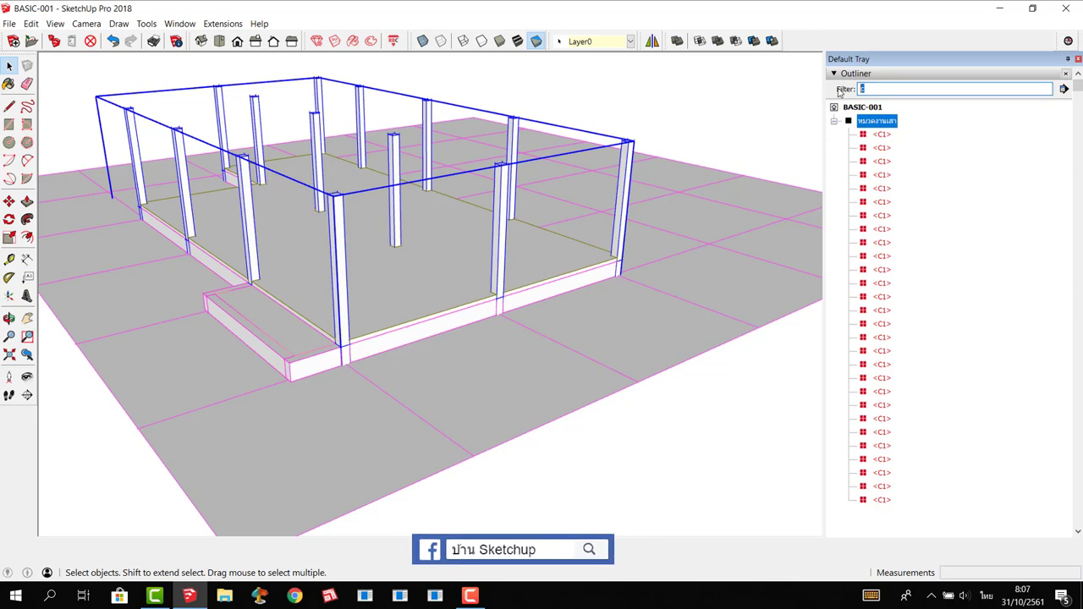
pyautogui.press('BackSpace')
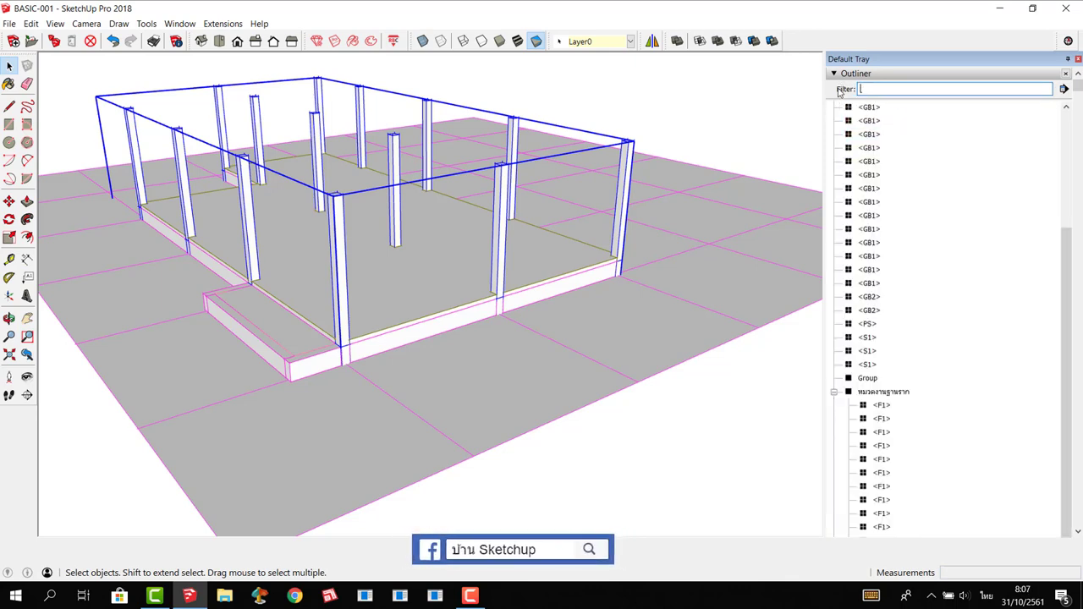
pyautogui.press('super+space')
pyautogui.write('gb')
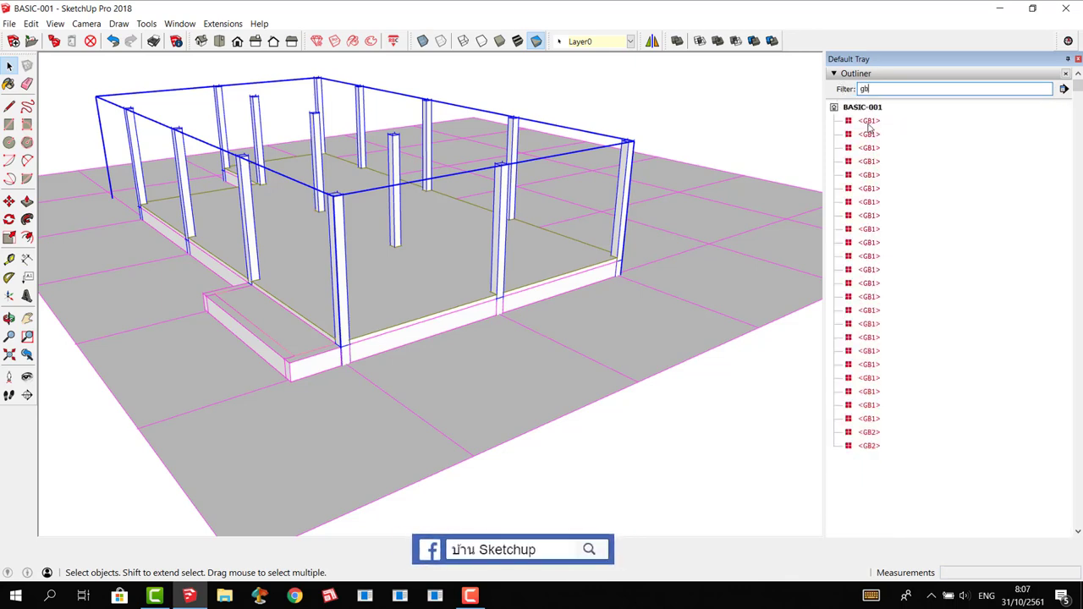
pyautogui.click(870, 121)
pyautogui.keyDown('shift'); pyautogui.click(873, 448); pyautogui.keyUp('shift')
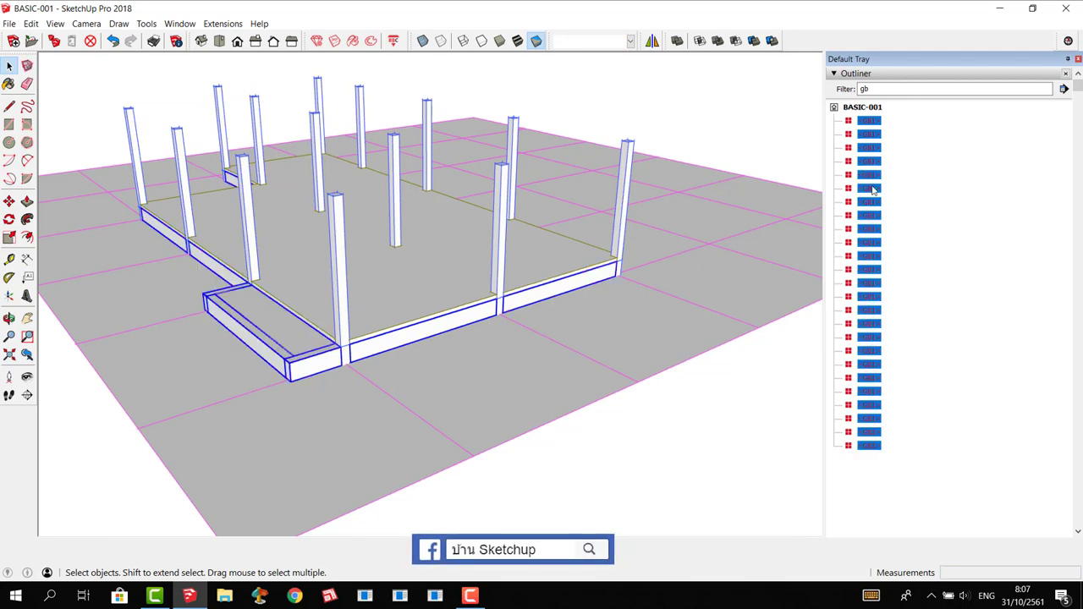
pyautogui.rightClick(865, 133)
pyautogui.click(908, 254)
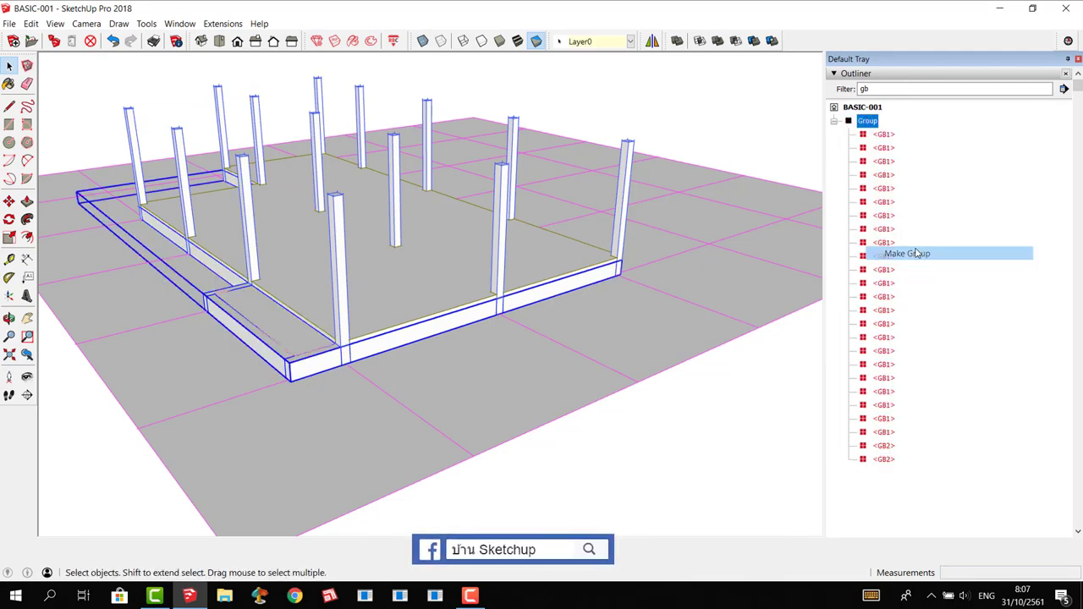
# Rename the ground-beam group หมวดงานคาน.
pyautogui.rightClick(870, 122)
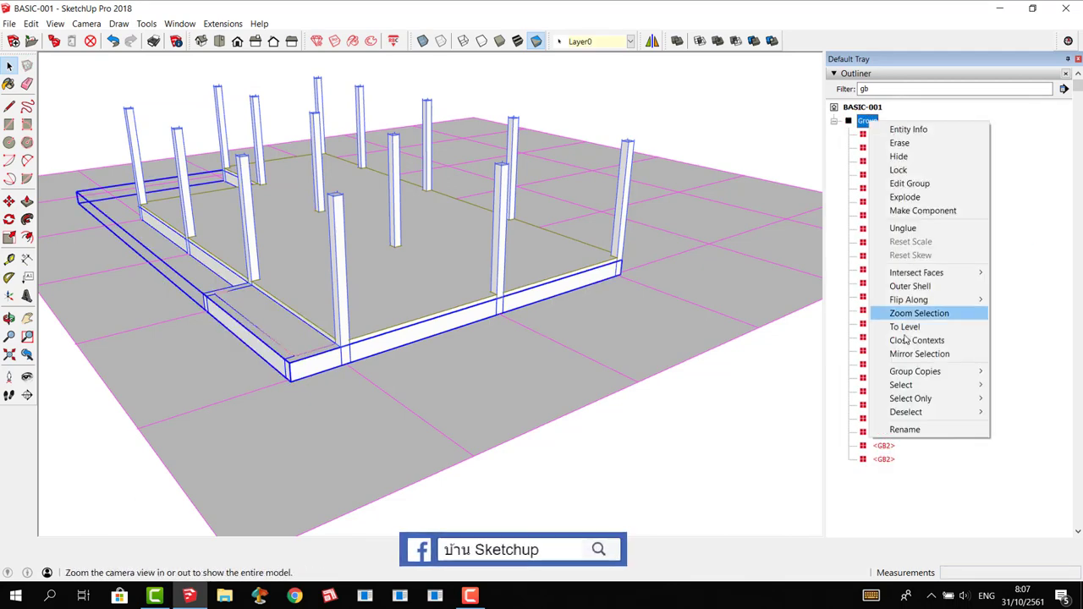
pyautogui.click(900, 432)
pyautogui.press('super+space')
pyautogui.write('ค')
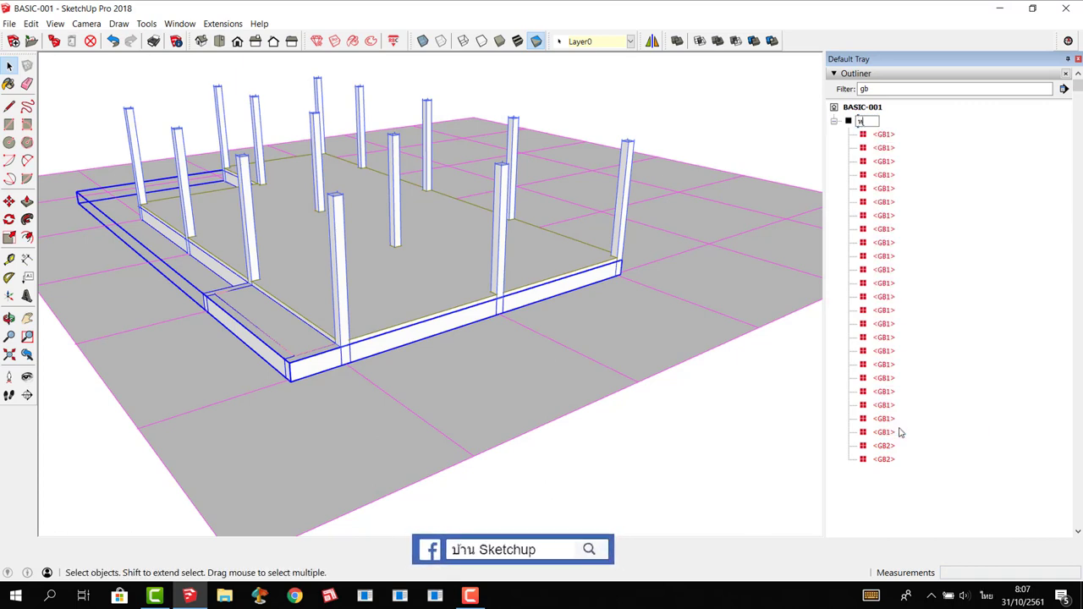
pyautogui.write('วดงา')
pyautogui.write('นคาน')
pyautogui.press('Return')
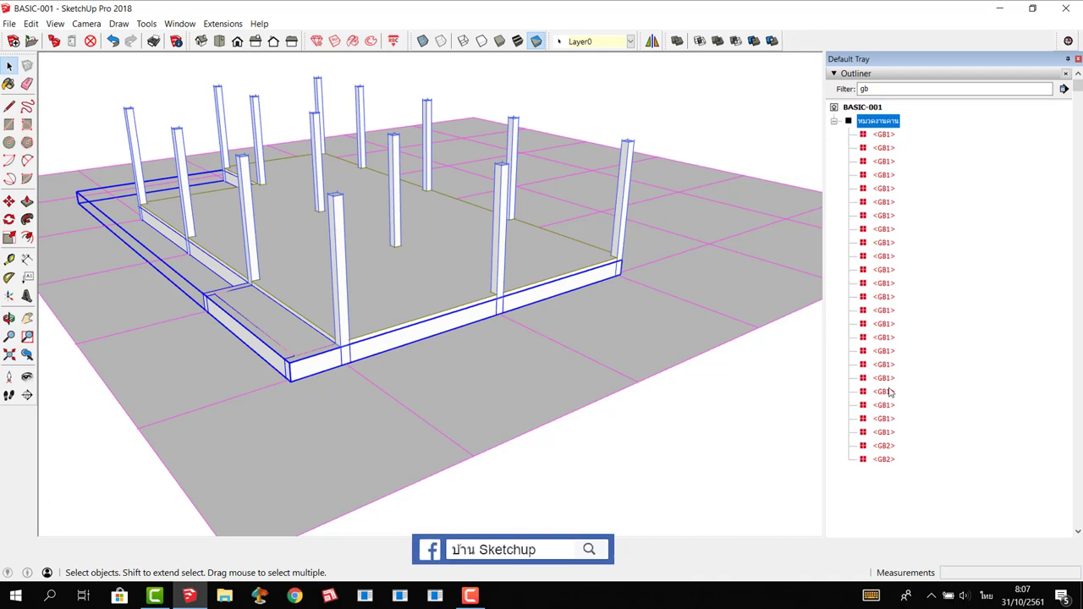
# Filter the Outliner by 's' and group the PS and three S1 slab items.
pyautogui.press('Tab')
pyautogui.write('ห')
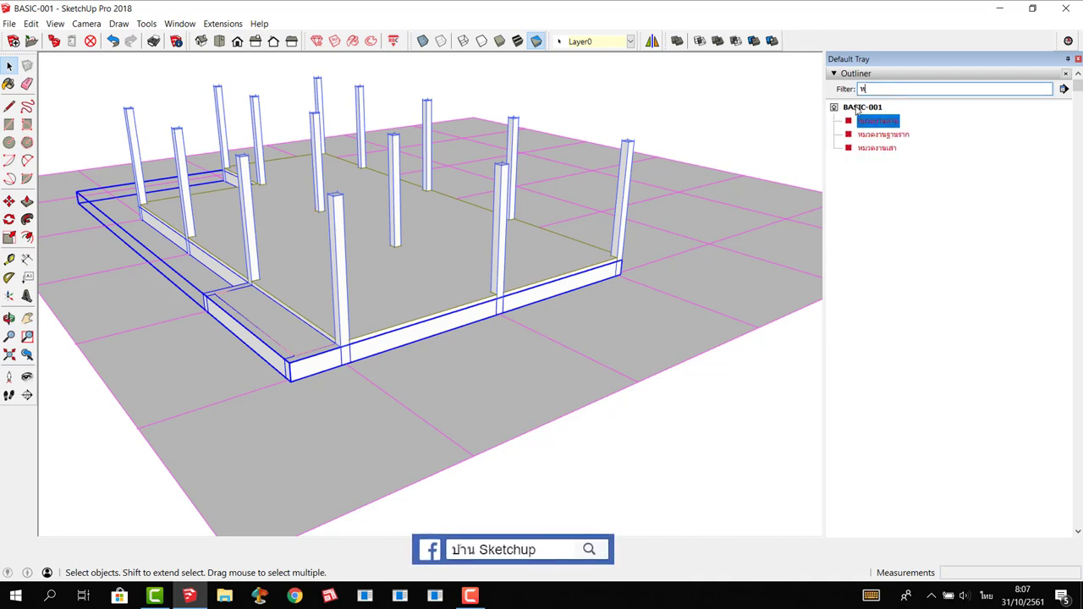
pyautogui.press('BackSpace')
pyautogui.hotkey('alt', 'shift')
pyautogui.write('s')
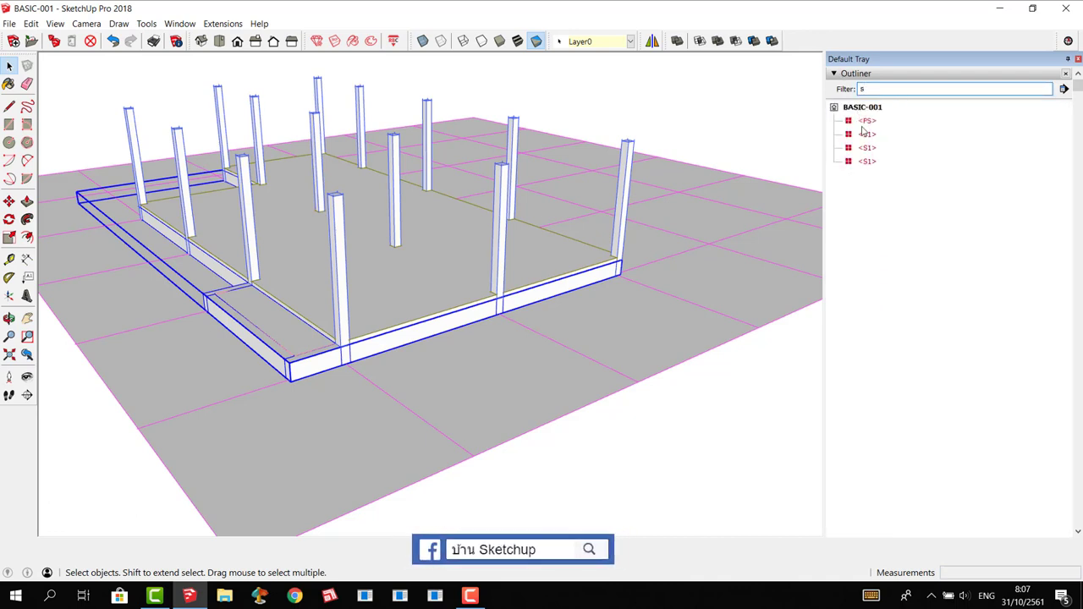
pyautogui.click(866, 121)
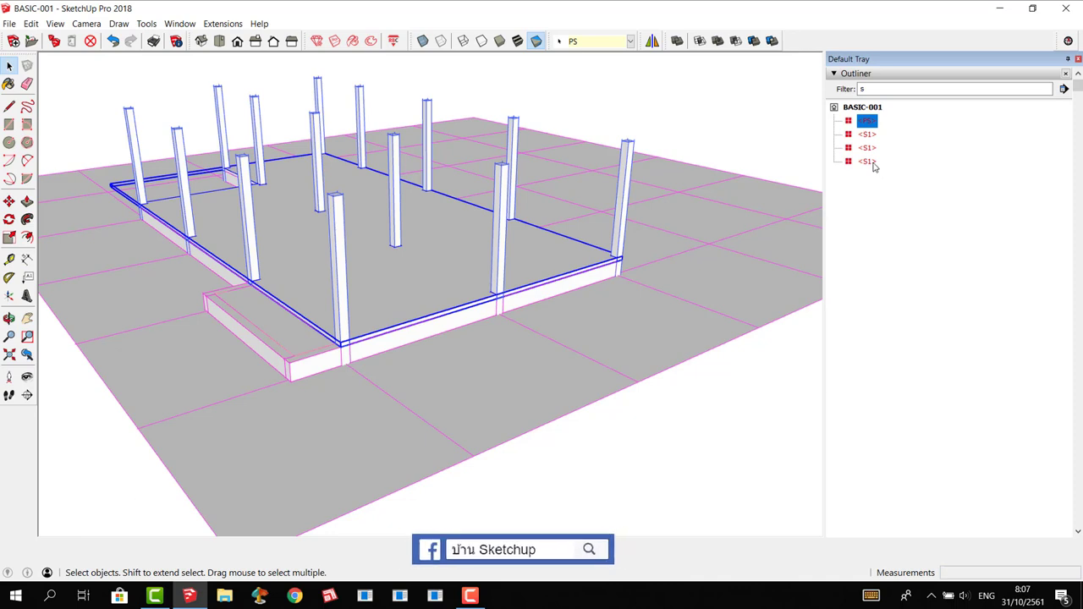
pyautogui.keyDown('shift'); pyautogui.click(868, 161); pyautogui.keyUp('shift')
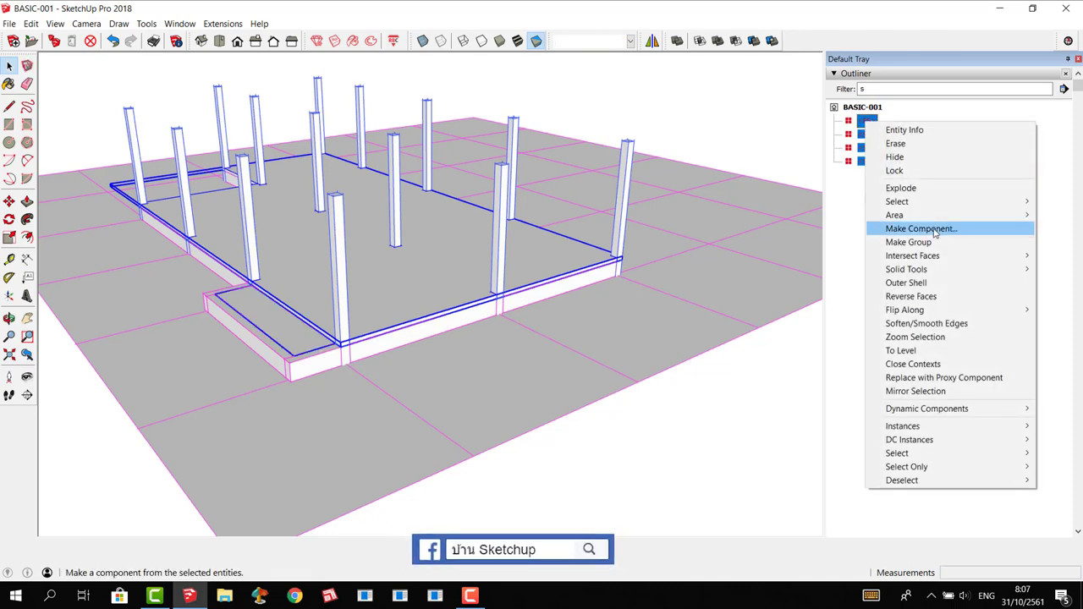
pyautogui.click(908, 242)
# Name the slab group หมวดงานพื้น and clear the Outliner filter.
pyautogui.rightClick(868, 127)
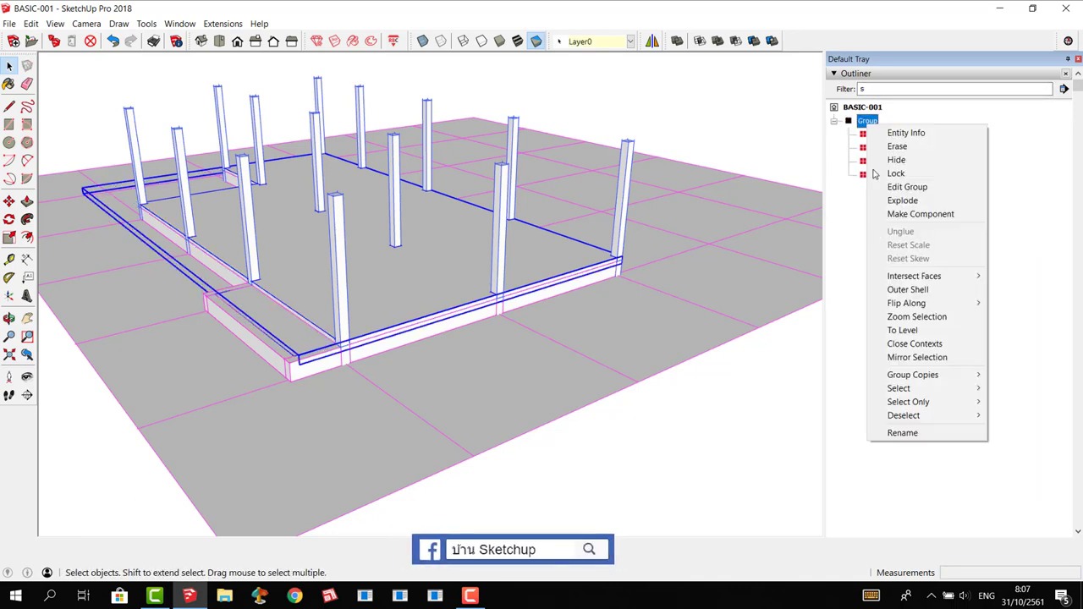
pyautogui.click(894, 434)
pyautogui.press('super+space')
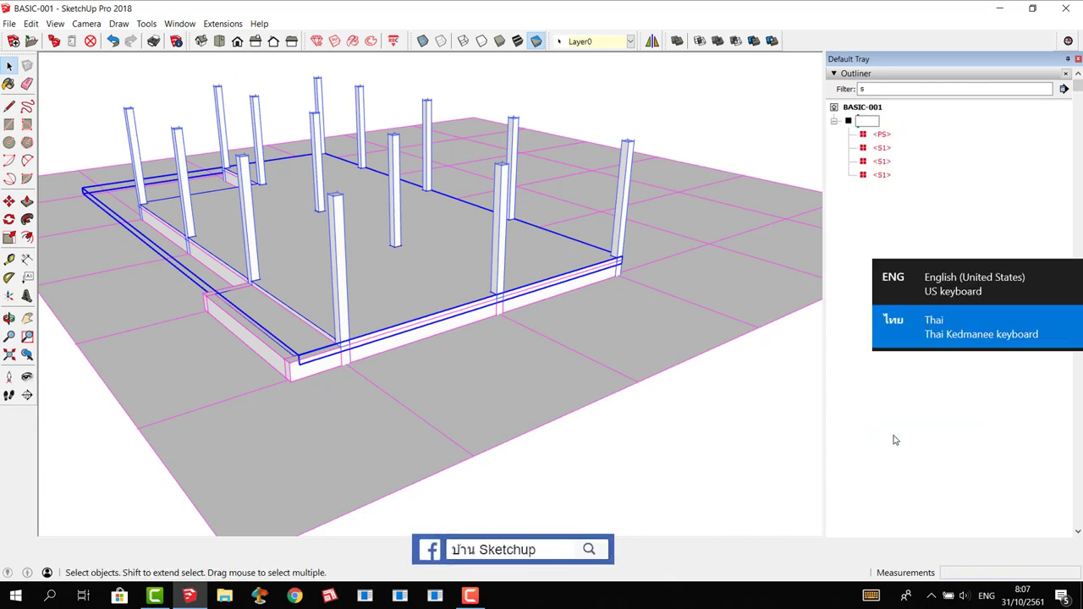
pyautogui.write('หมวด')
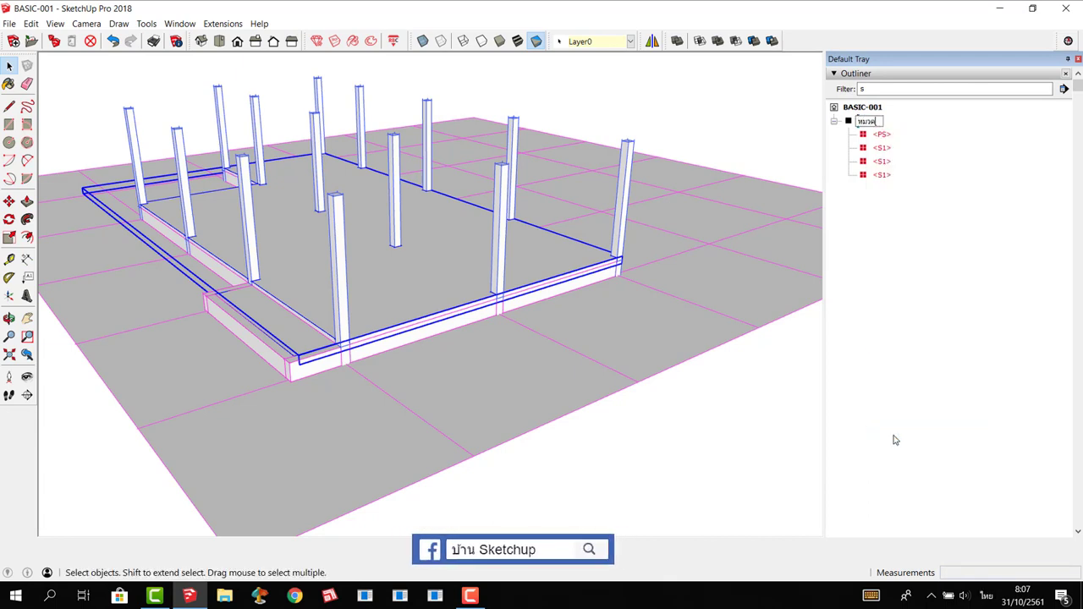
pyautogui.write('งานพื้น')
pyautogui.press('Return')
pyautogui.click(862, 90)
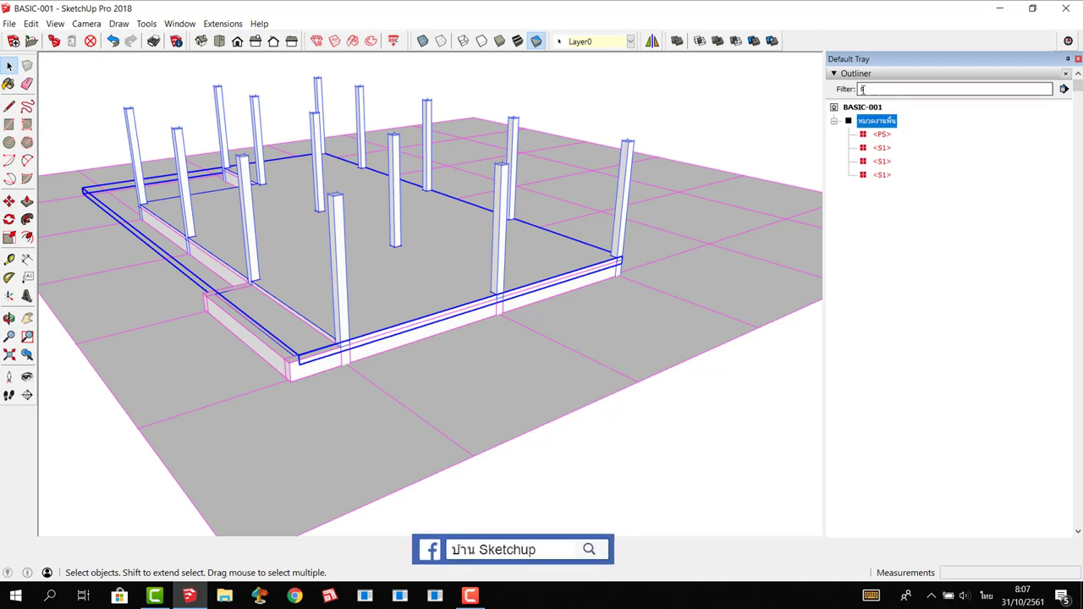
pyautogui.press('BackSpace')
# Filter by 'gri', select the grid-line group and show its Entity Info.
pyautogui.press('super+space')
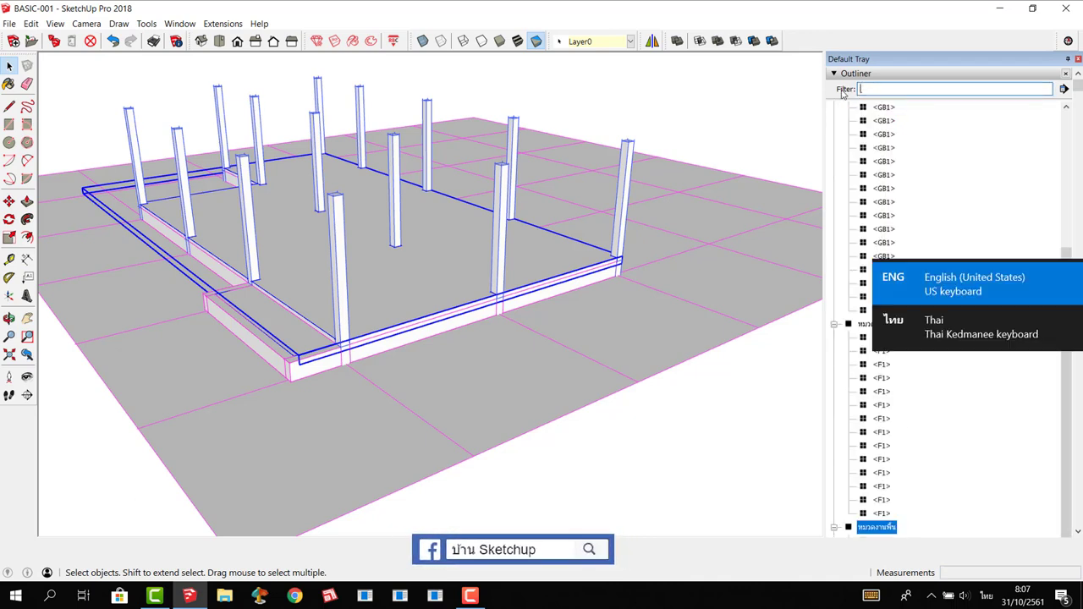
pyautogui.write('gr')
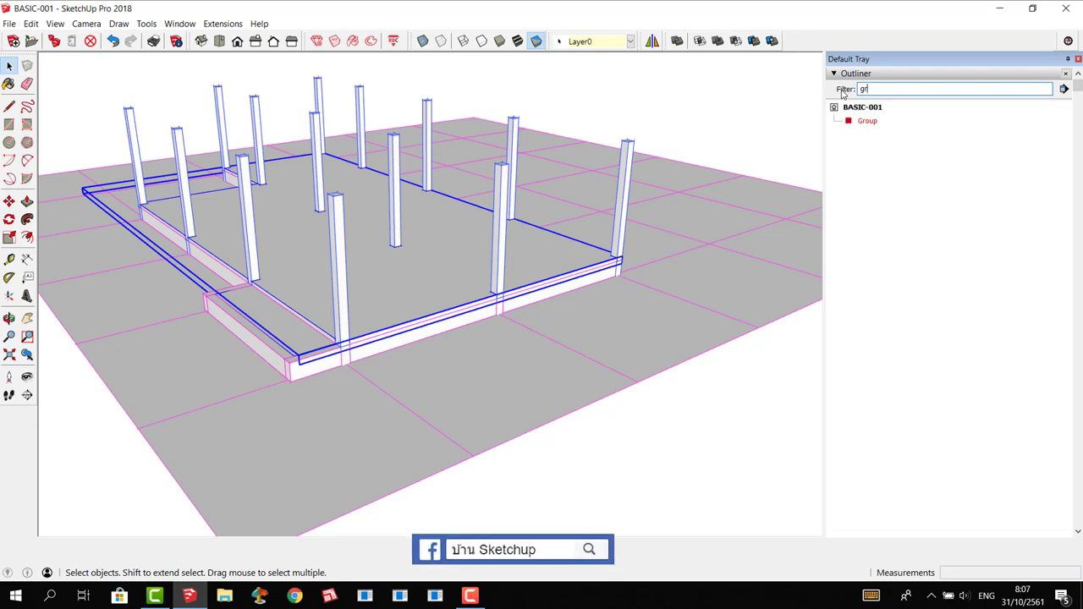
pyautogui.write('i')
pyautogui.click(615, 295)
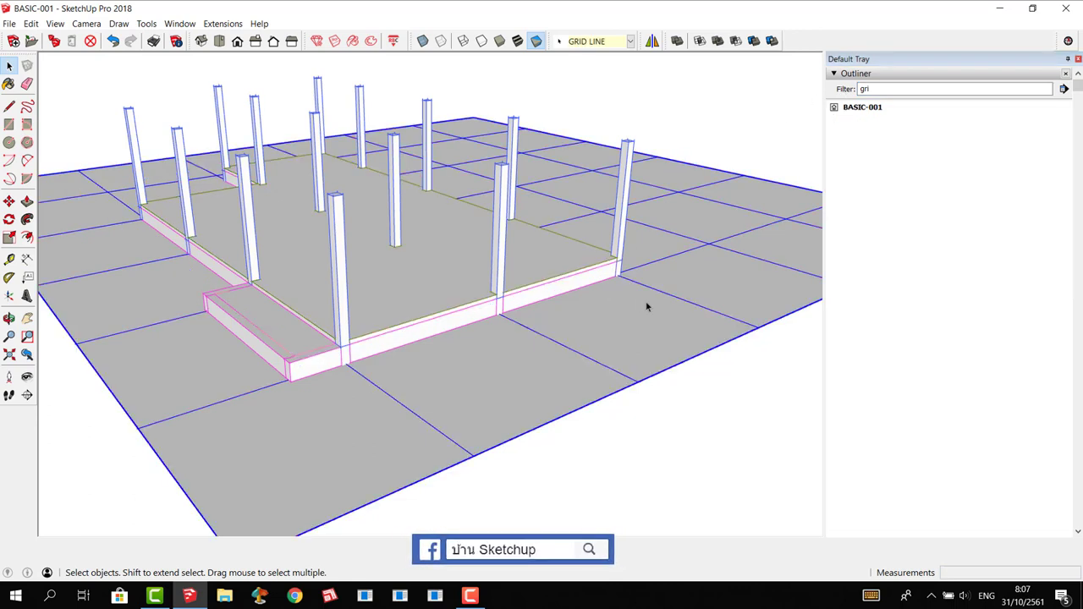
pyautogui.rightClick(647, 303)
pyautogui.click(724, 10)
# Rename the grid group GRID LINE and clear the Outliner filter.
pyautogui.doubleClick(862, 89)
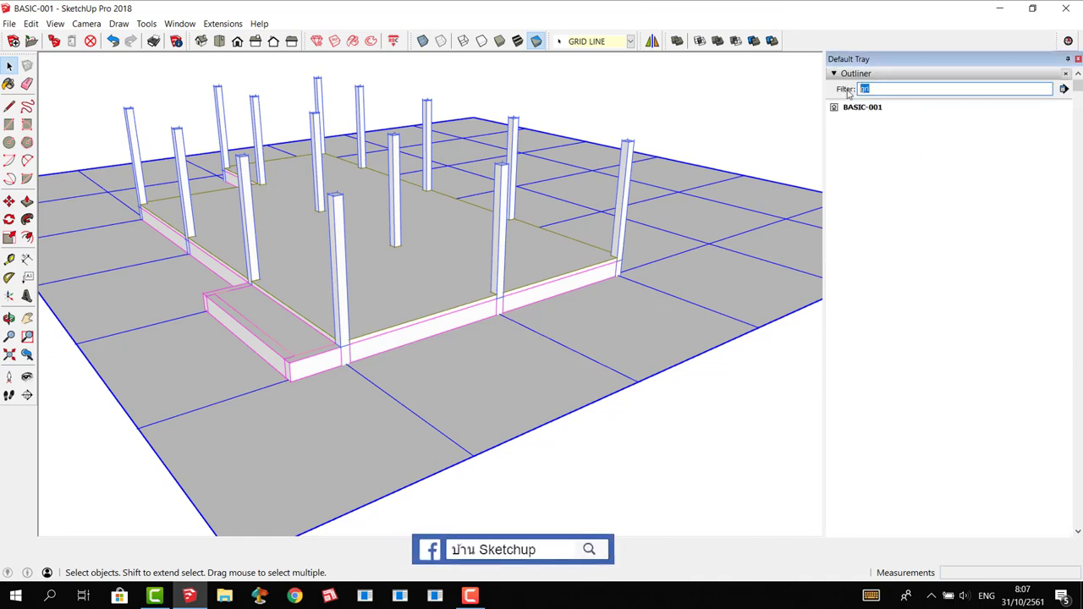
pyautogui.press('BackSpace')
pyautogui.write('g')
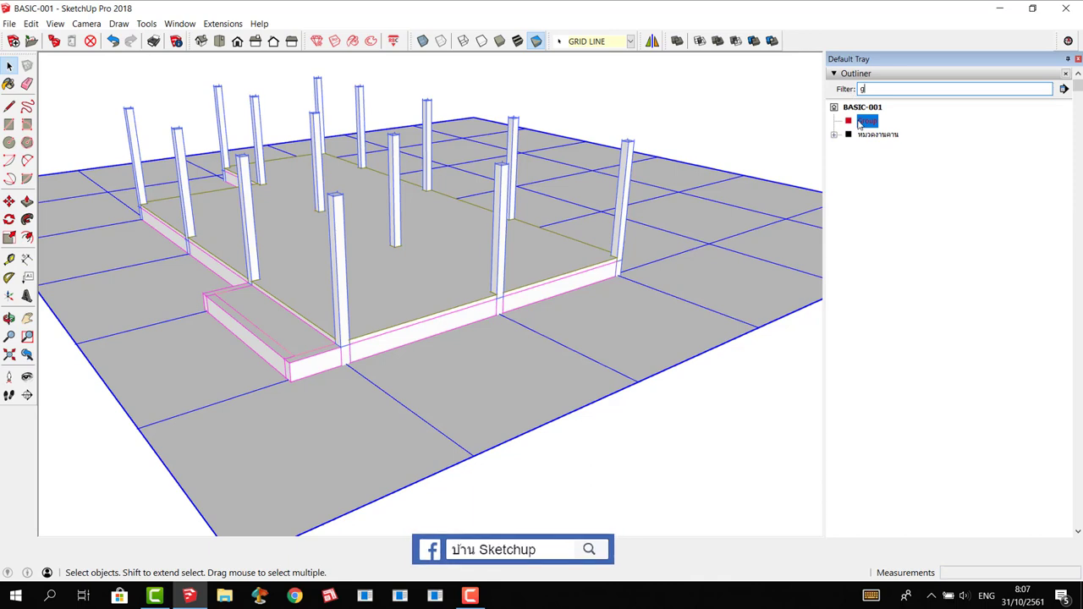
pyautogui.rightClick(867, 125)
pyautogui.click(911, 434)
pyautogui.write('GRID LI')
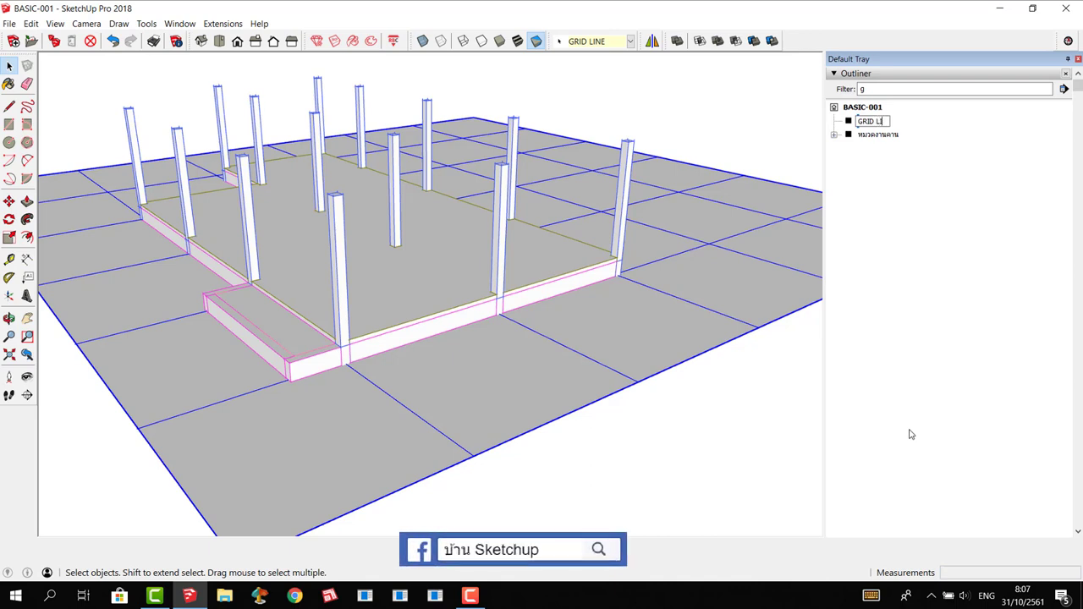
pyautogui.write('NE')
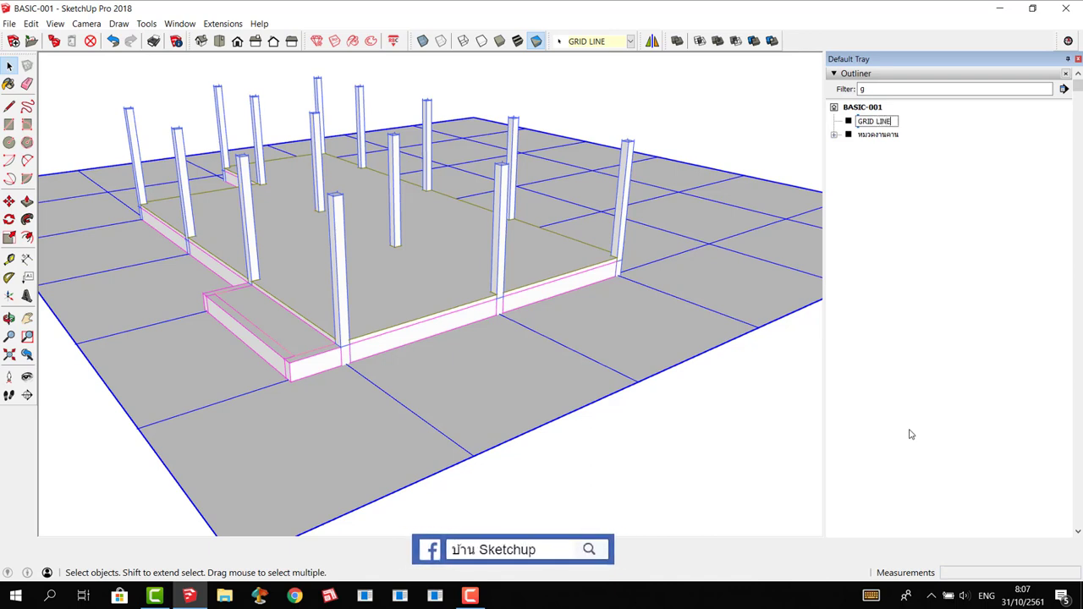
pyautogui.press('Return')
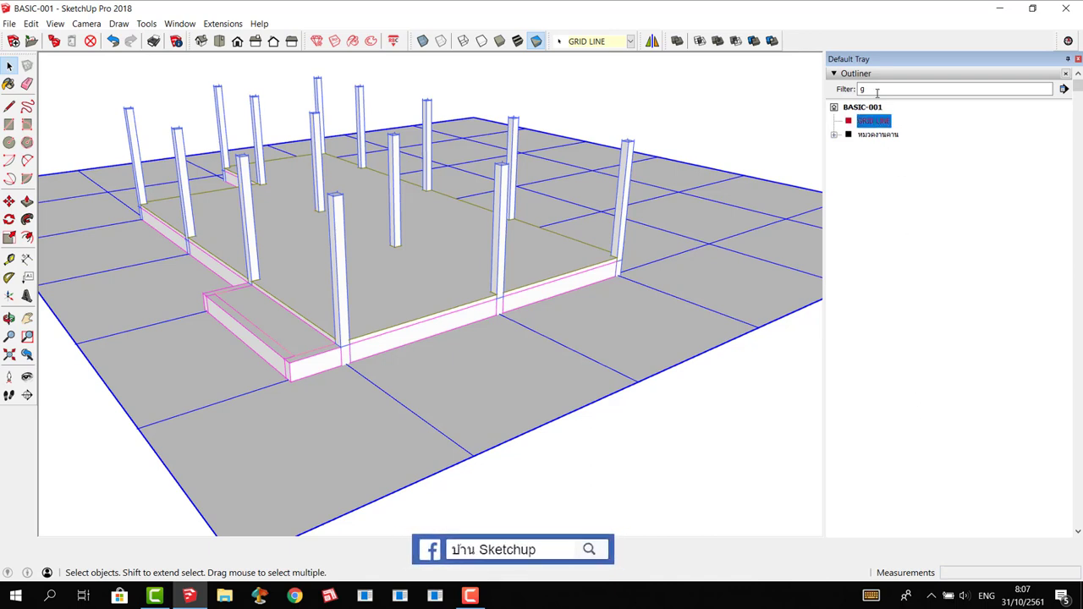
pyautogui.moveTo(878, 93); pyautogui.dragTo(845, 91)
pyautogui.press('BackSpace')
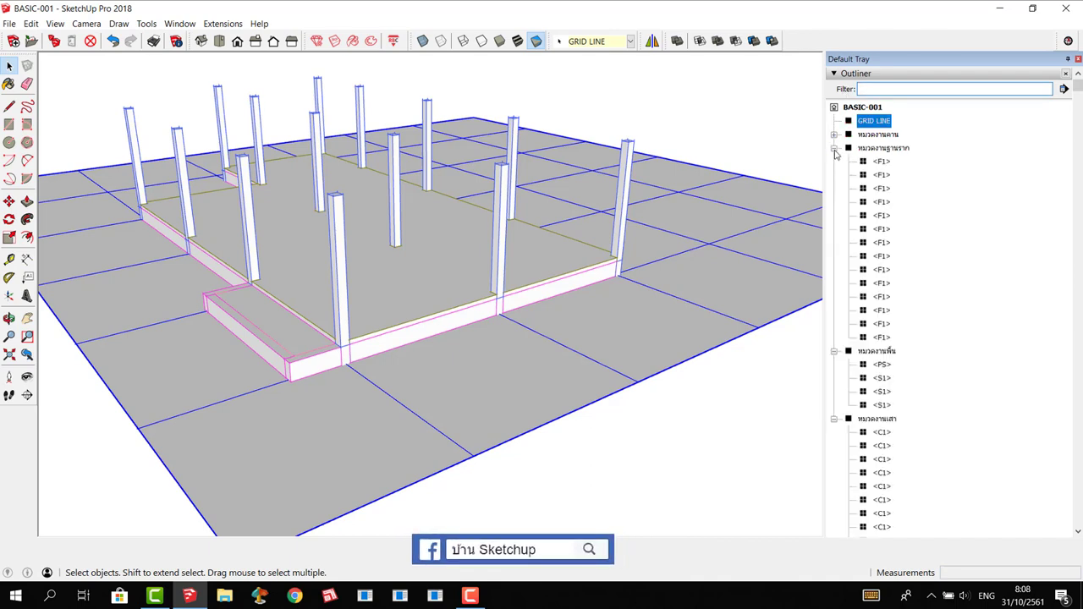
# Collapse the foundation, floor and column groups, then expand only หมวดงานเสา to list its C1 columns.
pyautogui.click(834, 148)
pyautogui.click(835, 162)
pyautogui.click(835, 175)
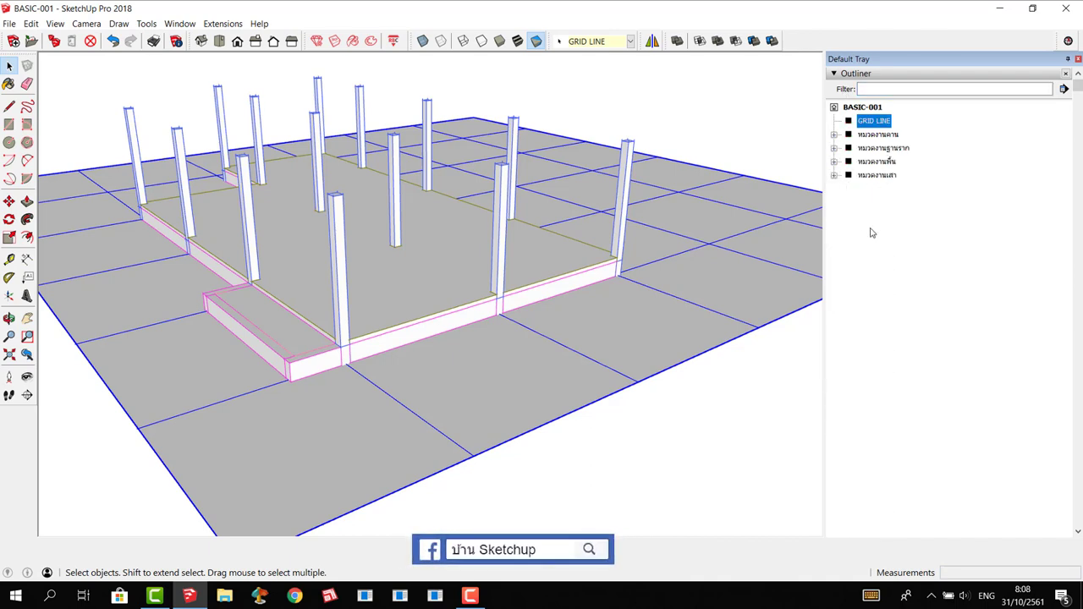
pyautogui.click(872, 234)
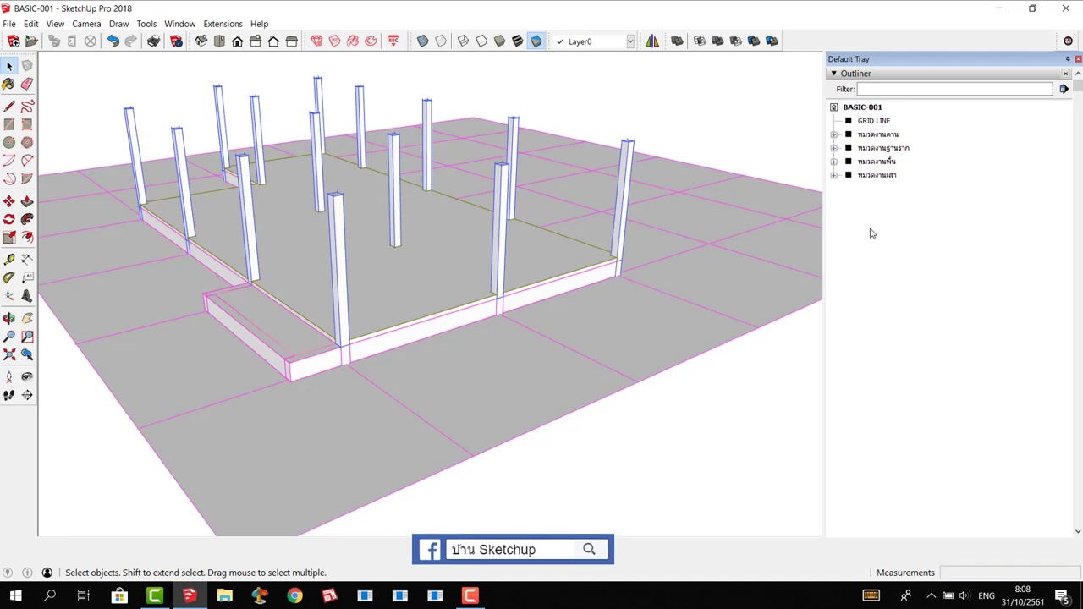
pyautogui.moveTo(406, 290)
pyautogui.mouseDown(button='middle')
pyautogui.moveTo(547, 164)
pyautogui.moveTo(416, 273)
pyautogui.mouseUp(button='middle')
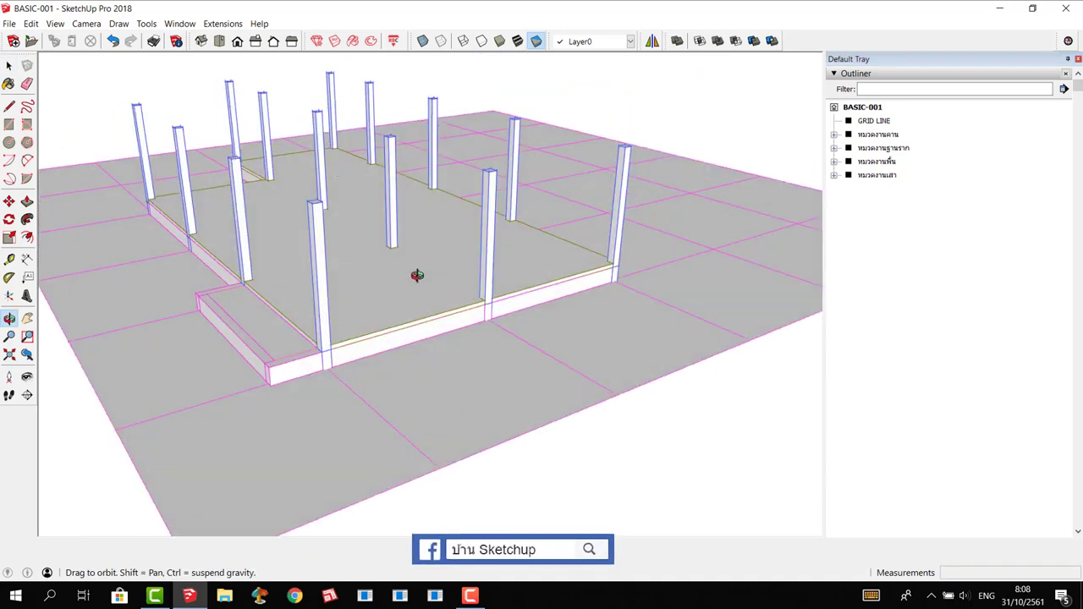
pyautogui.click(834, 175)
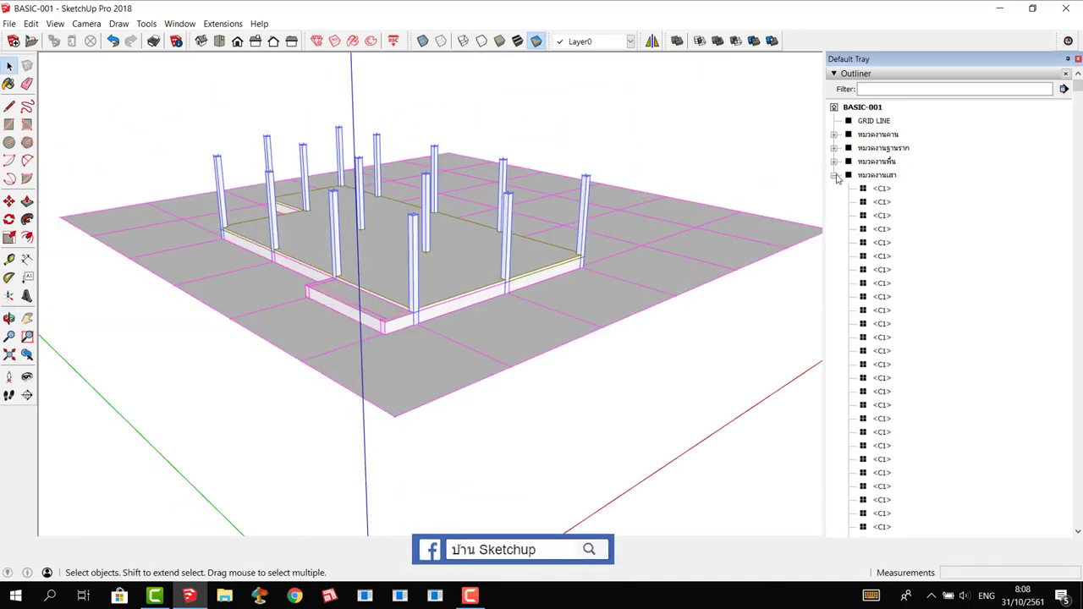
pyautogui.scroll(-5, 905, 317)
pyautogui.scroll(3, 903, 322)
pyautogui.scroll(3, 904, 322)
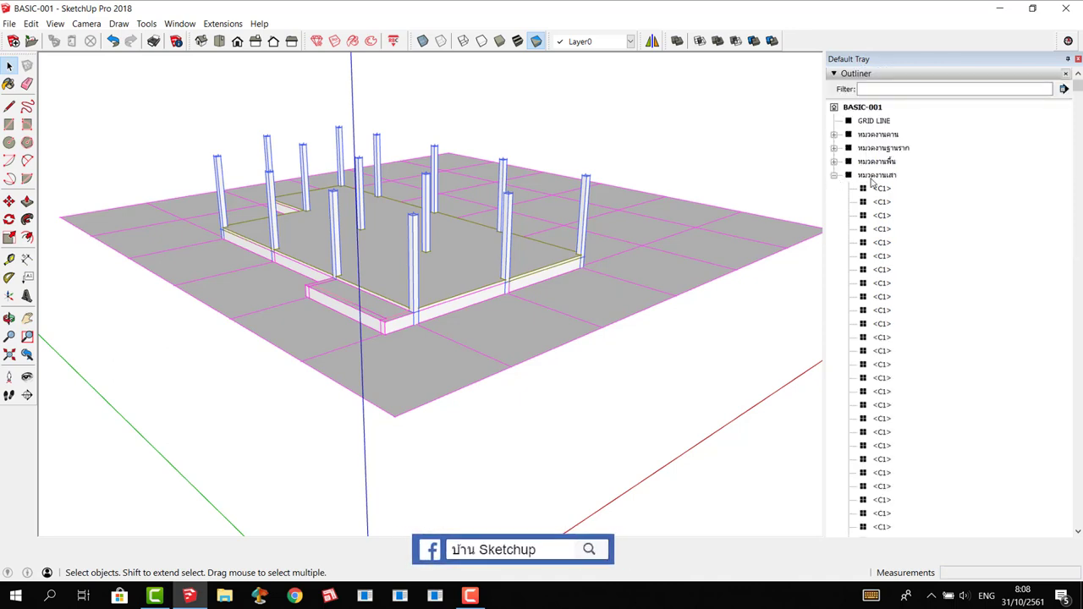
# Inside the columns group, window-select the lower column stubs and make them a group.
pyautogui.doubleClick(872, 176)
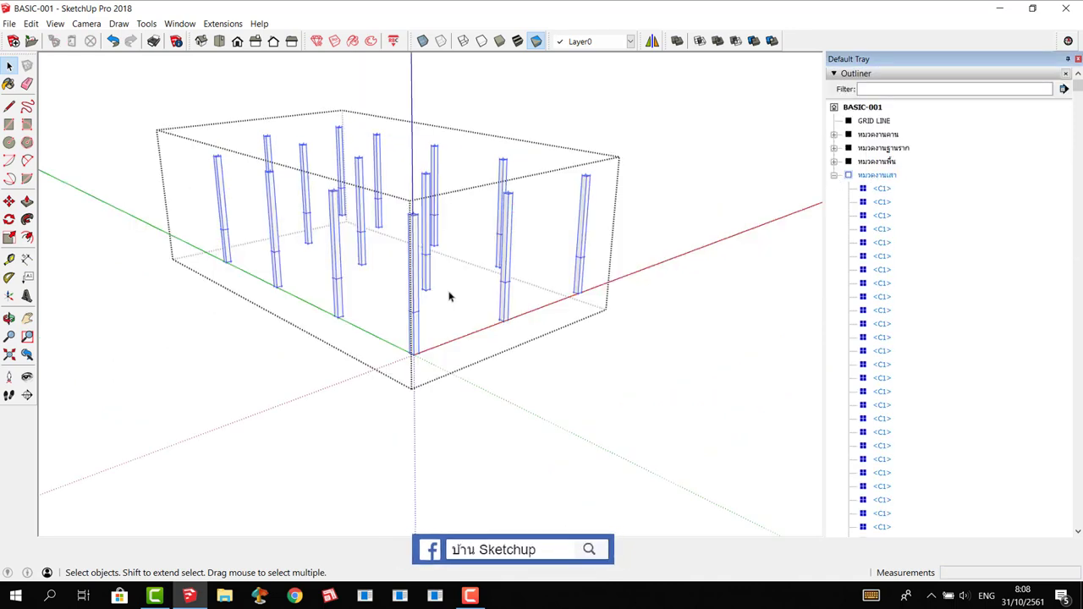
pyautogui.moveTo(449, 296); pyautogui.dragTo(505, 276, button='middle')
pyautogui.scroll(2, 353, 212)
pyautogui.moveTo(353, 213)
pyautogui.mouseDown(button='middle')
pyautogui.moveTo(426, 295)
pyautogui.moveTo(374, 246)
pyautogui.moveTo(338, 181)
pyautogui.moveTo(459, 240)
pyautogui.moveTo(367, 235)
pyautogui.moveTo(300, 177)
pyautogui.moveTo(241, 215)
pyautogui.mouseUp(button='middle')
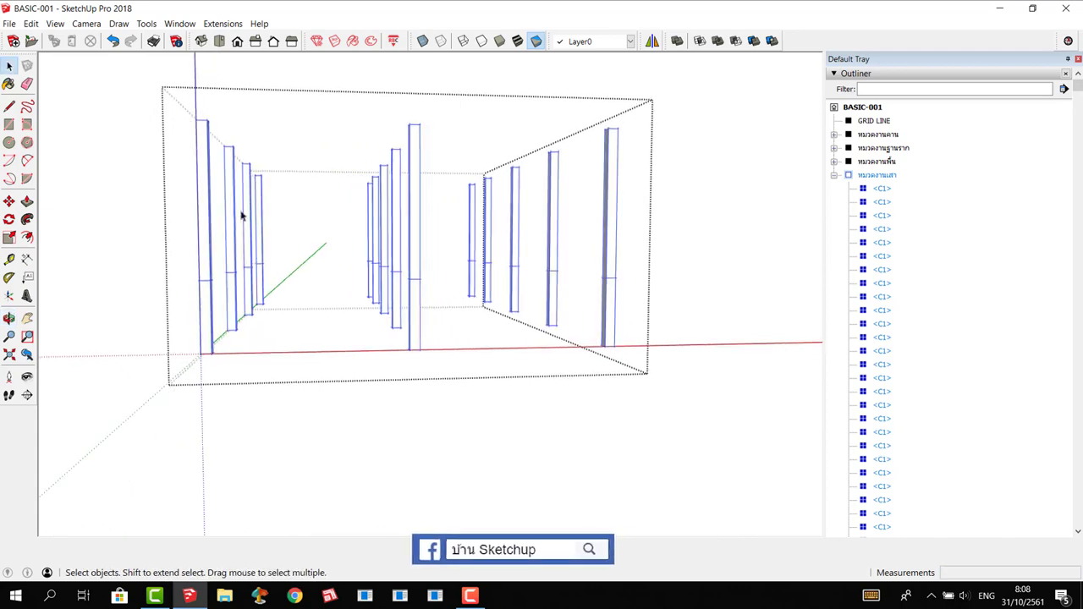
pyautogui.moveTo(157, 217); pyautogui.dragTo(674, 404)
pyautogui.moveTo(551, 382)
pyautogui.mouseDown(button='middle')
pyautogui.moveTo(332, 326)
pyautogui.moveTo(358, 315)
pyautogui.mouseUp(button='middle')
pyautogui.rightClick(358, 315)
pyautogui.click(415, 333)
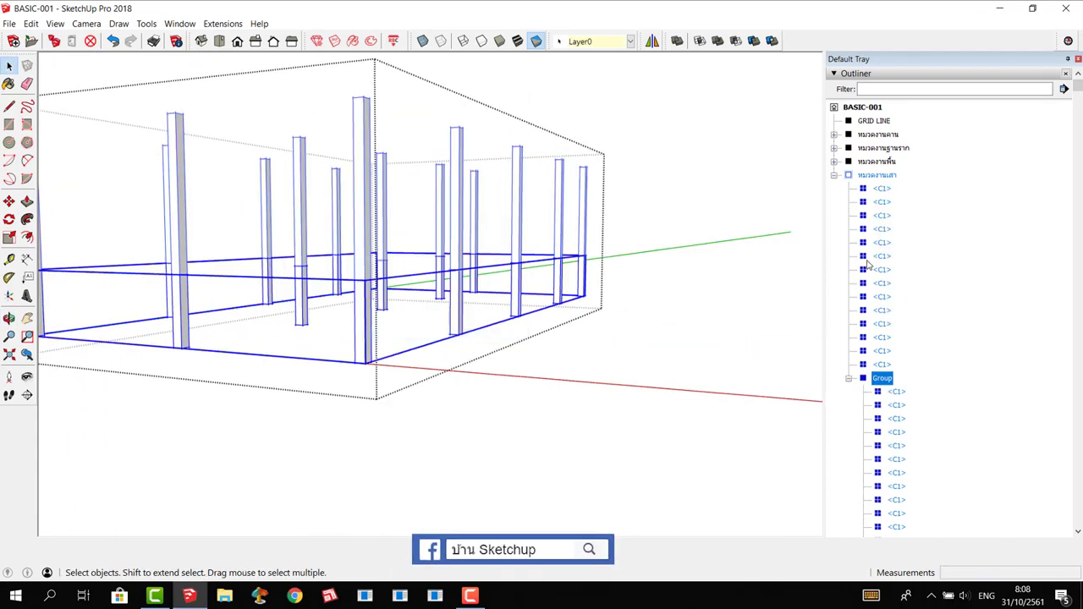
# Rename the new stub group เสาตอม่อ in the Outliner.
pyautogui.rightClick(882, 381)
pyautogui.click(916, 376)
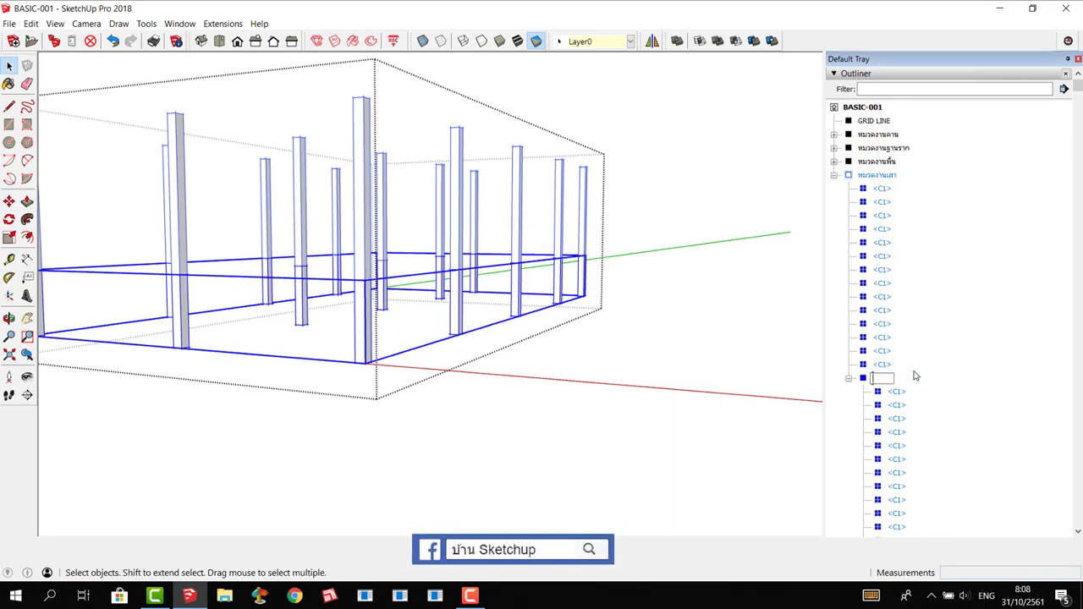
pyautogui.press('`')
pyautogui.write('สาตอ')
pyautogui.write('ม่อ')
pyautogui.press('Return')
pyautogui.click(849, 378)
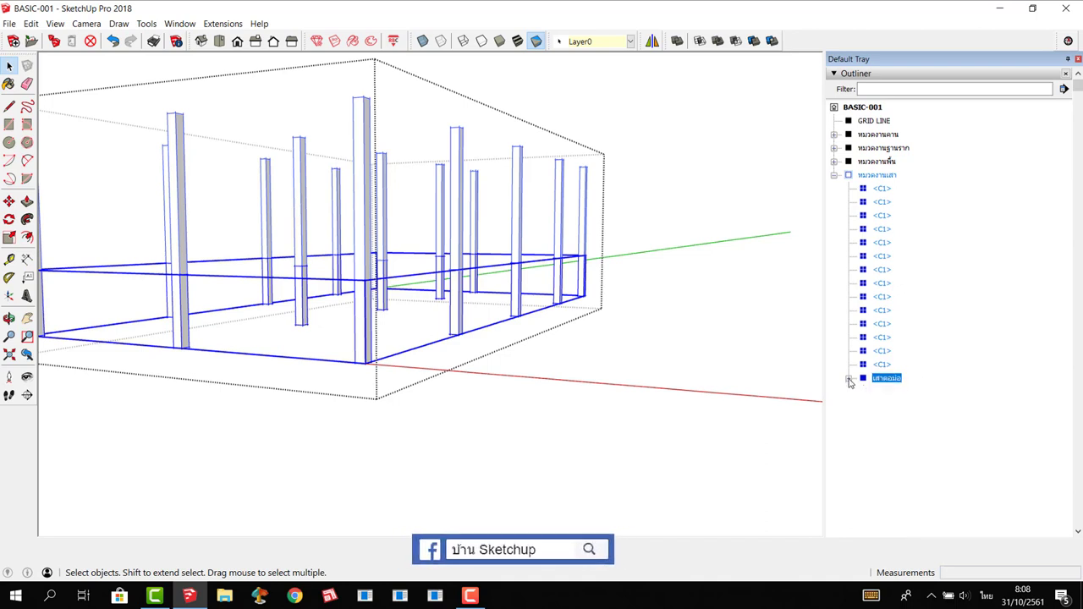
pyautogui.moveTo(534, 246); pyautogui.dragTo(599, 228, button='middle')
# Select the remaining upper C1 columns and make them a group.
pyautogui.moveTo(621, 214); pyautogui.dragTo(166, 126)
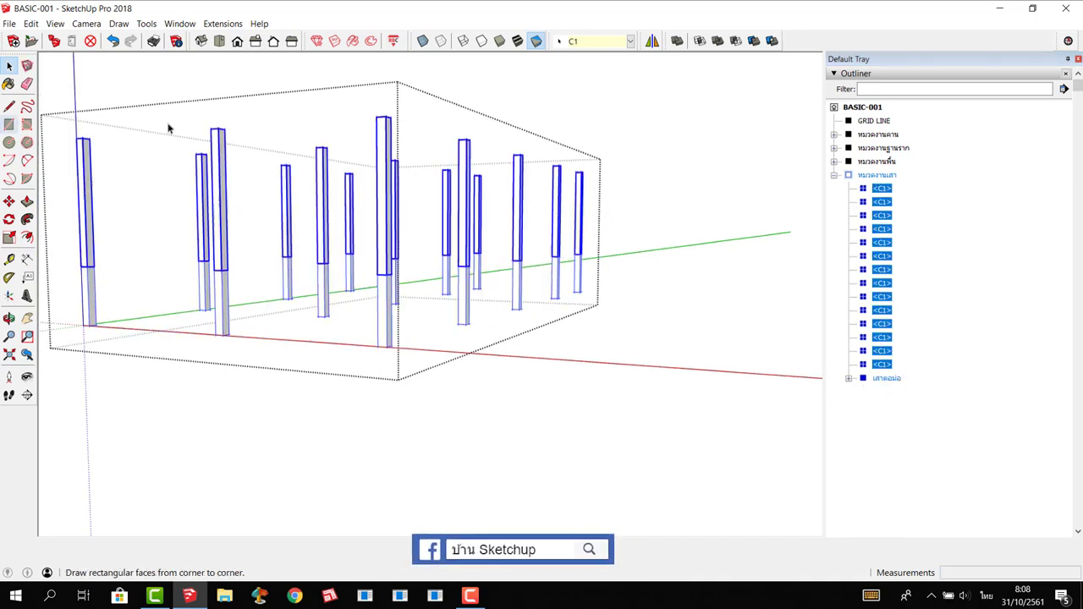
pyautogui.rightClick(881, 193)
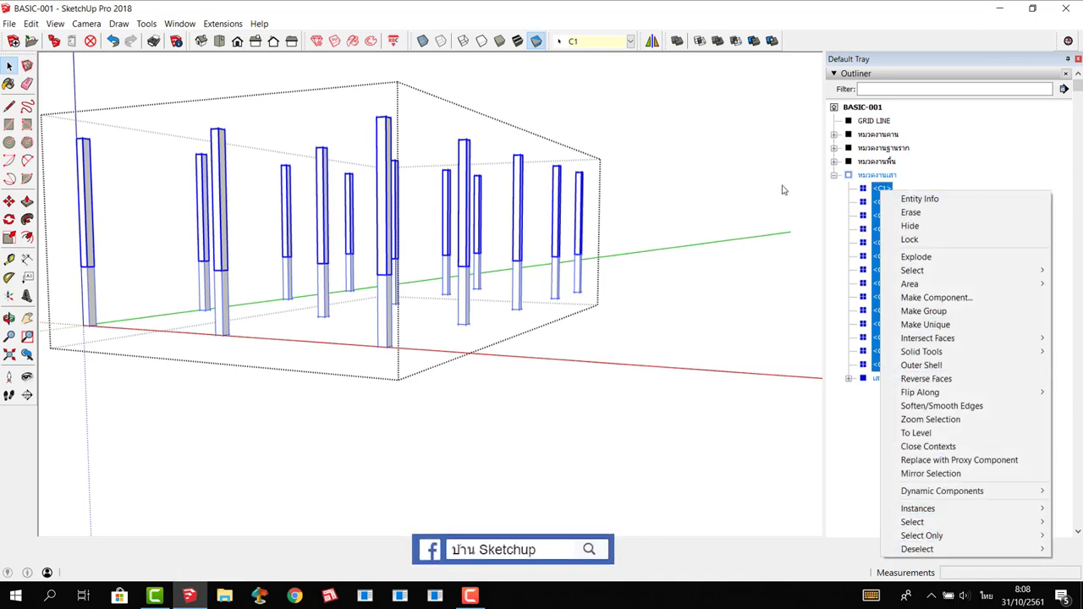
pyautogui.rightClick(654, 189)
pyautogui.moveTo(638, 212)
pyautogui.mouseDown(button='middle')
pyautogui.moveTo(595, 218)
pyautogui.moveTo(627, 228)
pyautogui.mouseUp(button='middle')
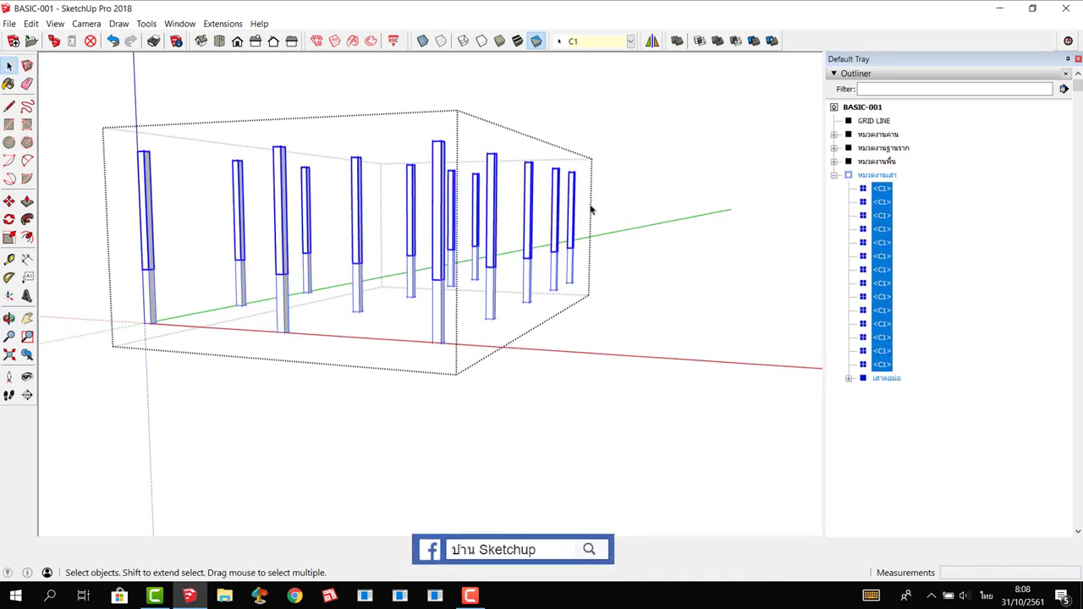
pyautogui.moveTo(593, 210); pyautogui.dragTo(150, 178)
pyautogui.rightClick(150, 178)
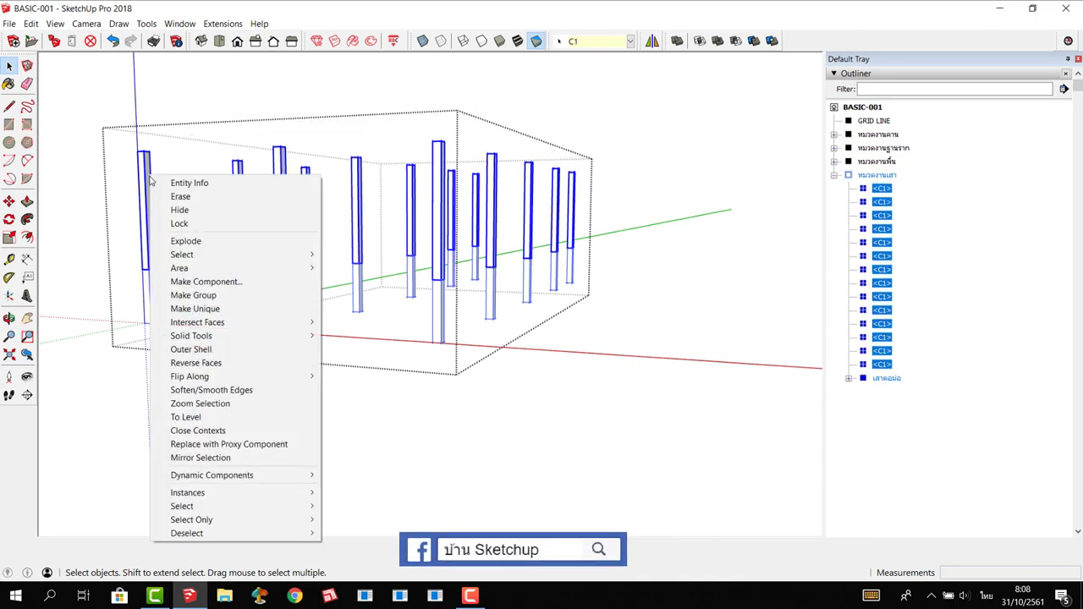
pyautogui.click(242, 295)
# Name the new group เสาชั้น 1 and leave group editing.
pyautogui.rightClick(887, 191)
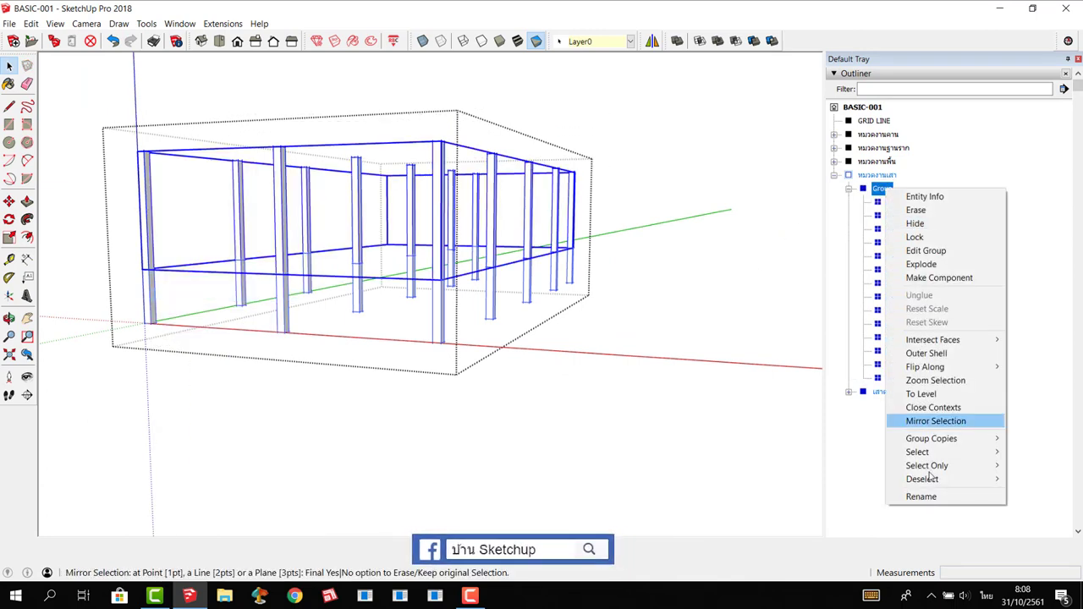
pyautogui.click(931, 500)
pyautogui.write('เสาชั้น')
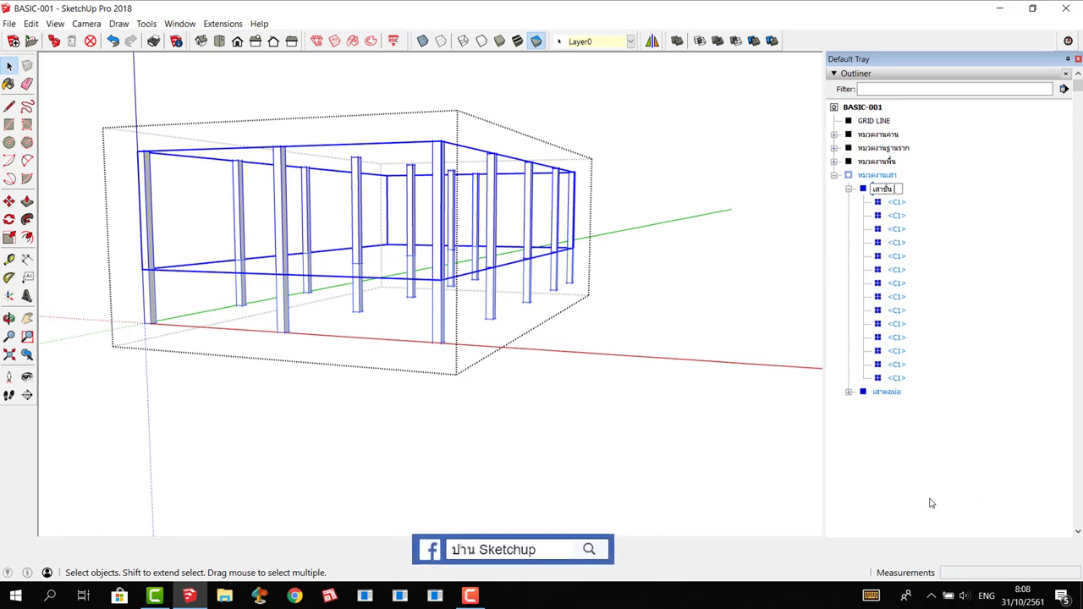
pyautogui.write('1')
pyautogui.press('Return')
pyautogui.click(849, 188)
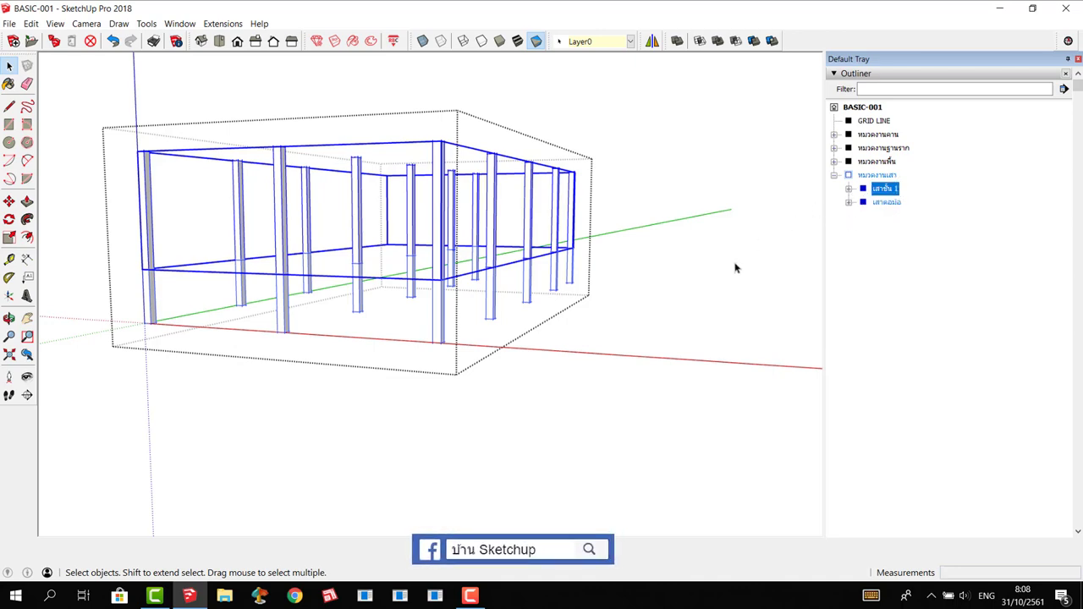
pyautogui.click(711, 306)
# Inspect a column in เสาชั้น 1 and in เสาตอม่อ, then return to the whole model.
pyautogui.moveTo(597, 392); pyautogui.dragTo(496, 285, button='middle')
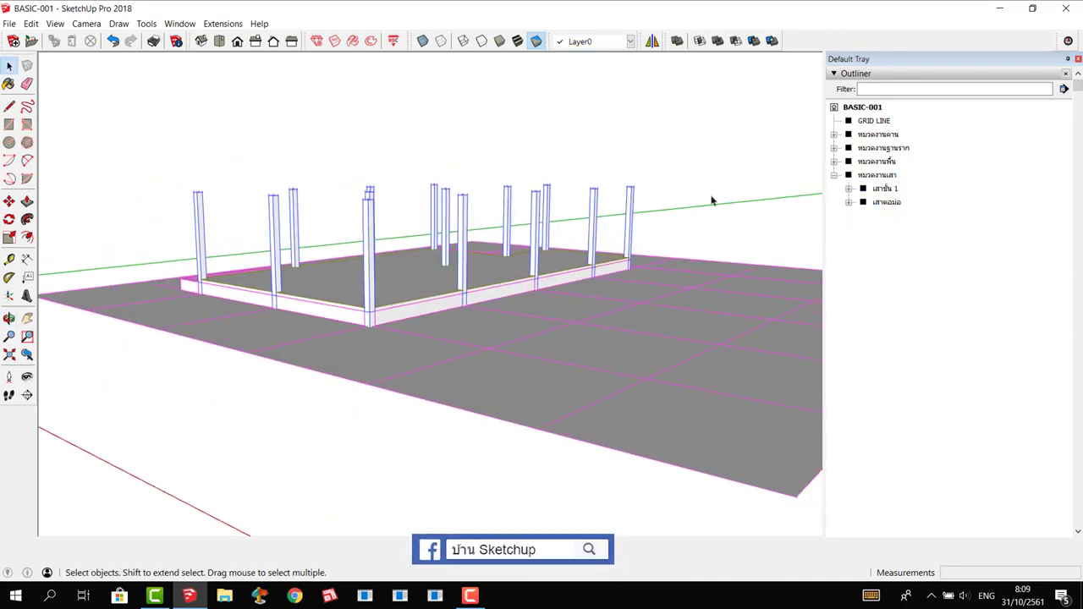
pyautogui.moveTo(711, 201)
pyautogui.mouseDown(button='middle')
pyautogui.moveTo(612, 278)
pyautogui.moveTo(839, 228)
pyautogui.mouseUp(button='middle')
pyautogui.click(849, 188)
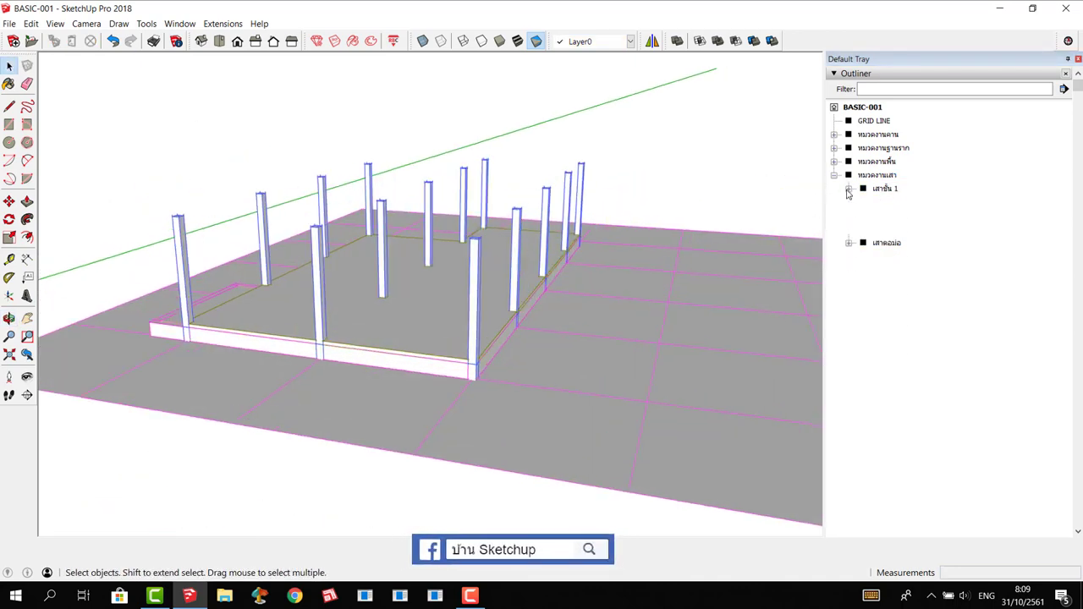
pyautogui.click(894, 203)
pyautogui.moveTo(406, 287)
pyautogui.mouseDown(button='middle')
pyautogui.moveTo(350, 297)
pyautogui.moveTo(525, 283)
pyautogui.moveTo(593, 263)
pyautogui.mouseUp(button='middle')
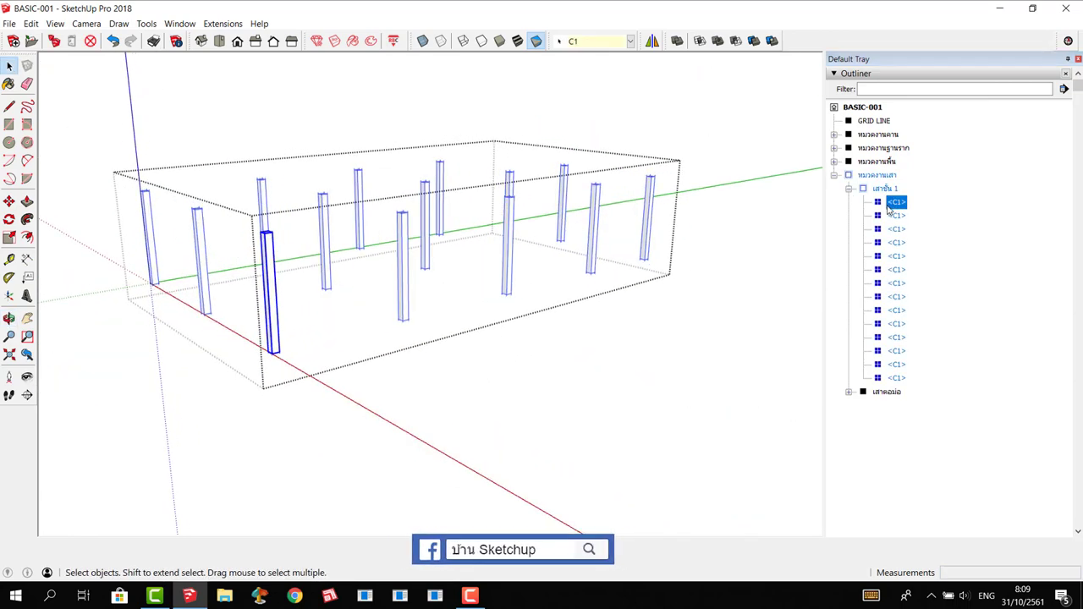
pyautogui.click(886, 392)
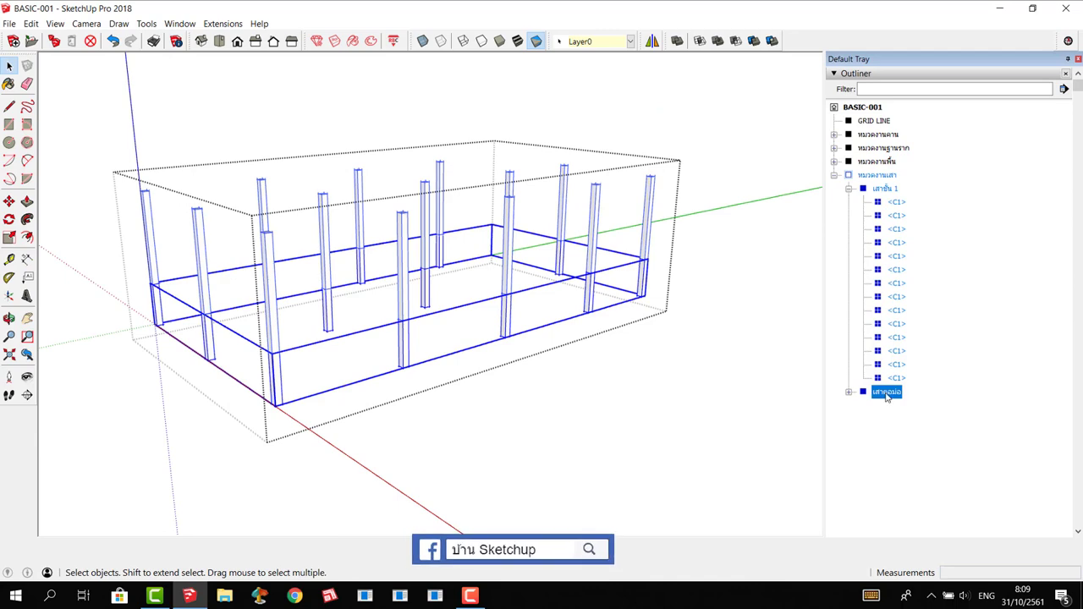
pyautogui.click(849, 392)
pyautogui.click(897, 405)
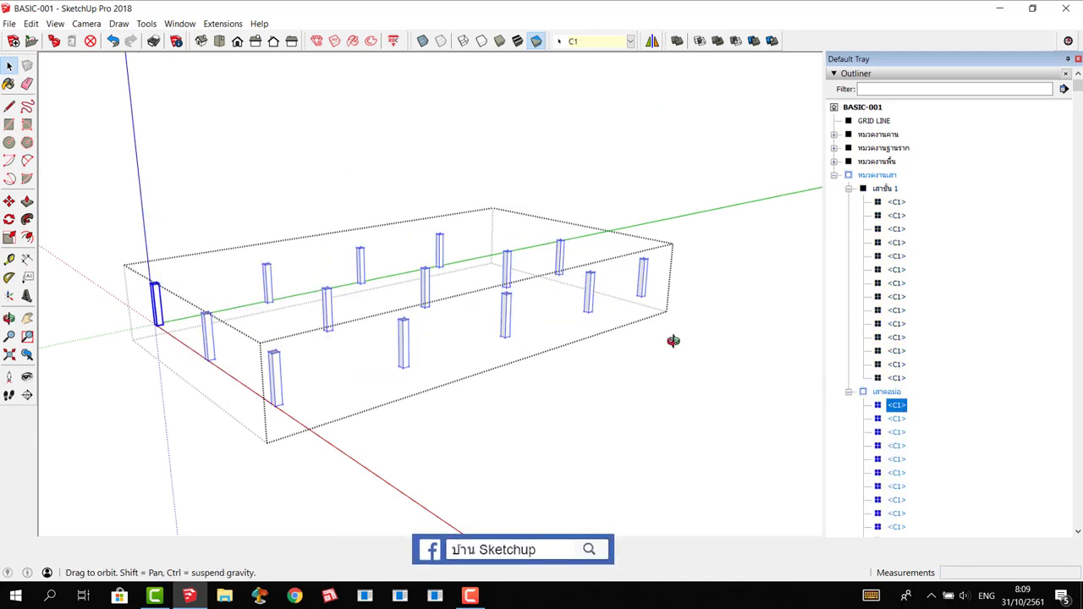
pyautogui.moveTo(673, 338)
pyautogui.mouseDown(button='middle')
pyautogui.moveTo(736, 334)
pyautogui.moveTo(508, 334)
pyautogui.moveTo(547, 406)
pyautogui.moveTo(541, 356)
pyautogui.moveTo(514, 368)
pyautogui.moveTo(419, 315)
pyautogui.moveTo(444, 261)
pyautogui.moveTo(169, 302)
pyautogui.mouseUp(button='middle')
pyautogui.click(550, 408)
pyautogui.click(550, 408)
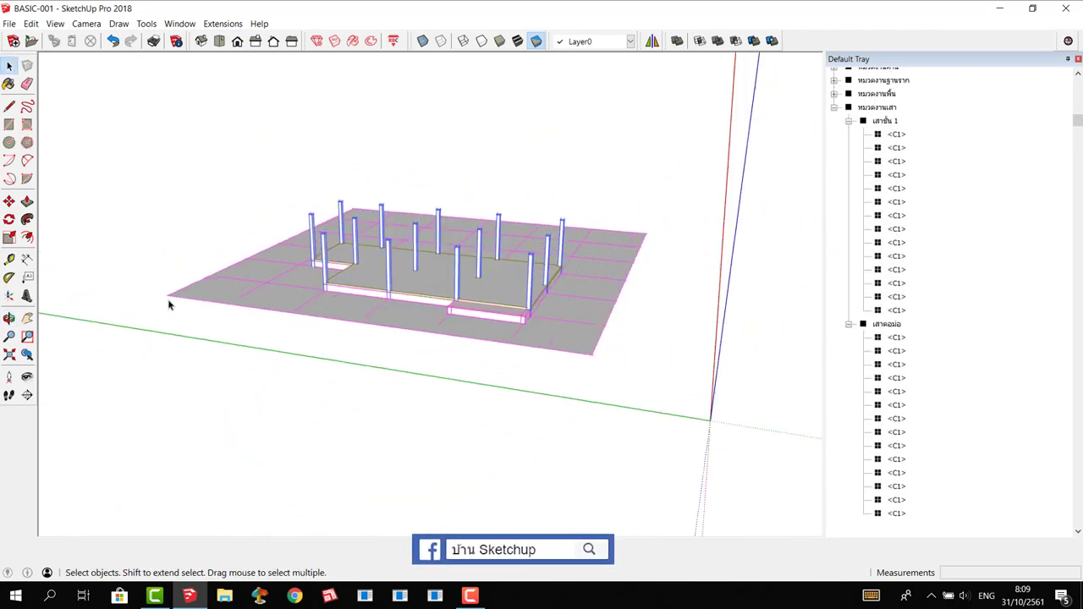
# Collapse the เสาชั้น 1 and เสาตอม่อ groups and select the footings group under the slab.
pyautogui.scroll(2, 385, 224)
pyautogui.moveTo(385, 224); pyautogui.dragTo(397, 249, button='middle')
pyautogui.scroll(3, 910, 186)
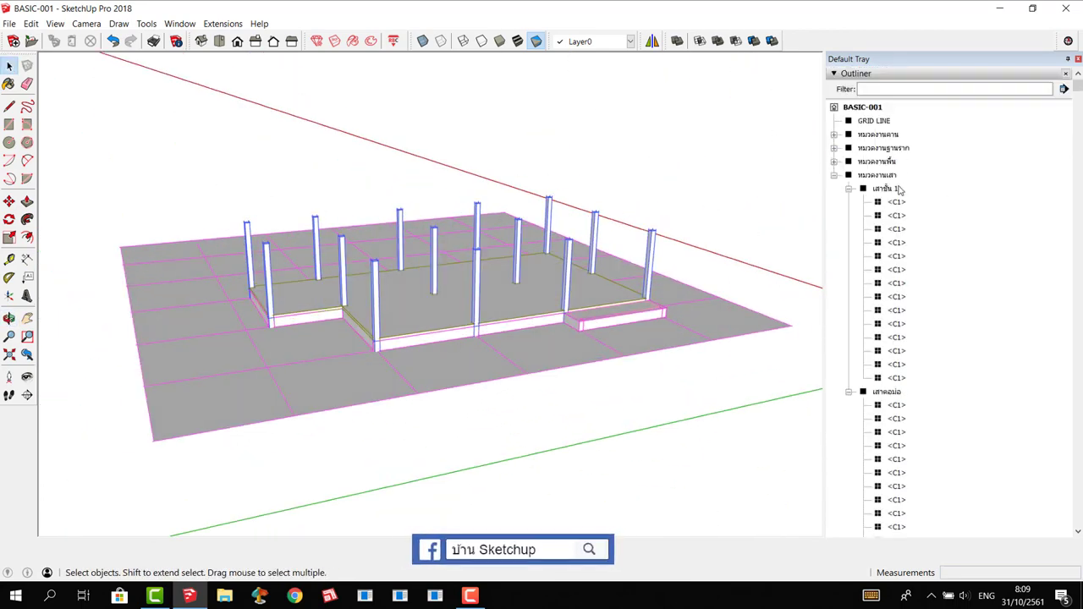
pyautogui.scroll(-2, 930, 301)
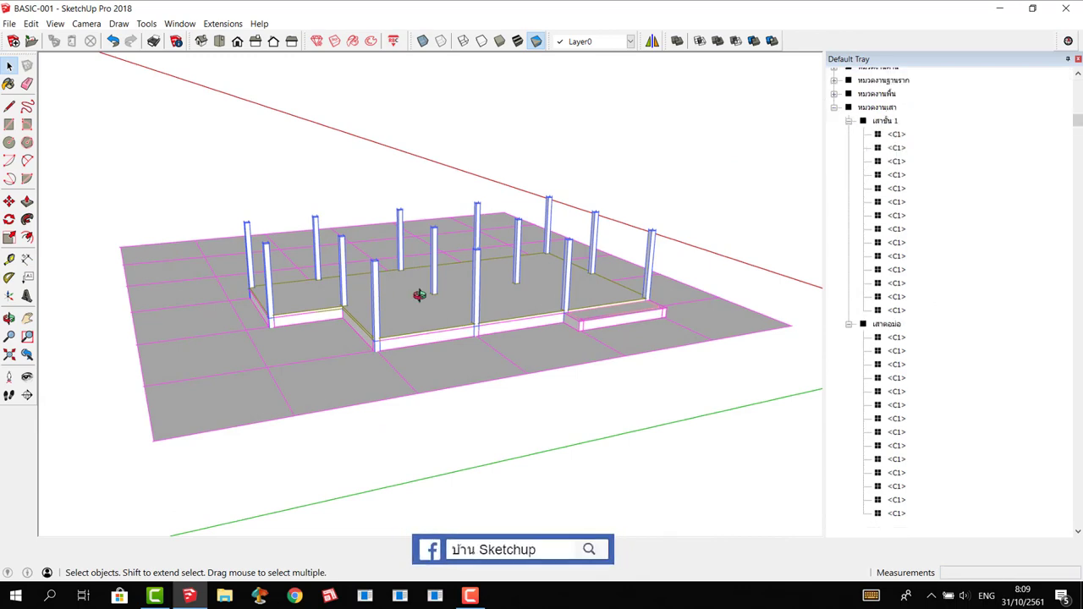
pyautogui.moveTo(418, 294)
pyautogui.mouseDown(button='middle')
pyautogui.moveTo(600, 332)
pyautogui.moveTo(437, 244)
pyautogui.moveTo(787, 186)
pyautogui.moveTo(528, 232)
pyautogui.moveTo(346, 211)
pyautogui.moveTo(591, 266)
pyautogui.mouseUp(button='middle')
pyautogui.moveTo(297, 327)
pyautogui.mouseDown(button='middle')
pyautogui.moveTo(462, 237)
pyautogui.moveTo(443, 241)
pyautogui.moveTo(643, 187)
pyautogui.mouseUp(button='middle')
pyautogui.click(848, 120)
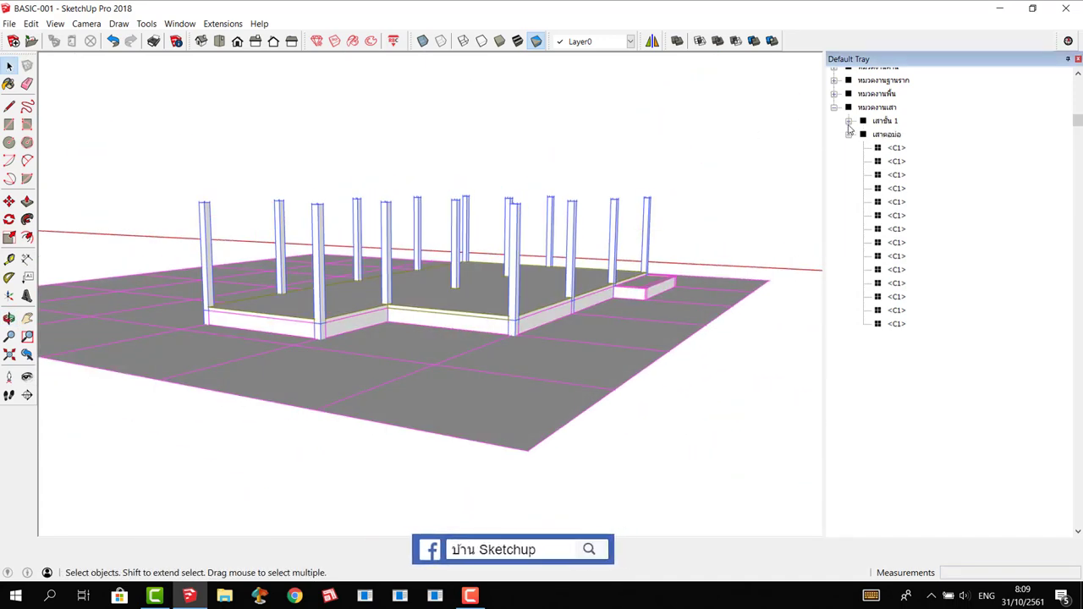
pyautogui.click(848, 134)
pyautogui.moveTo(508, 254)
pyautogui.mouseDown(button='middle')
pyautogui.moveTo(459, 256)
pyautogui.moveTo(465, 244)
pyautogui.moveTo(336, 336)
pyautogui.moveTo(321, 387)
pyautogui.moveTo(446, 280)
pyautogui.moveTo(293, 317)
pyautogui.moveTo(458, 347)
pyautogui.mouseUp(button='middle')
pyautogui.click(455, 345)
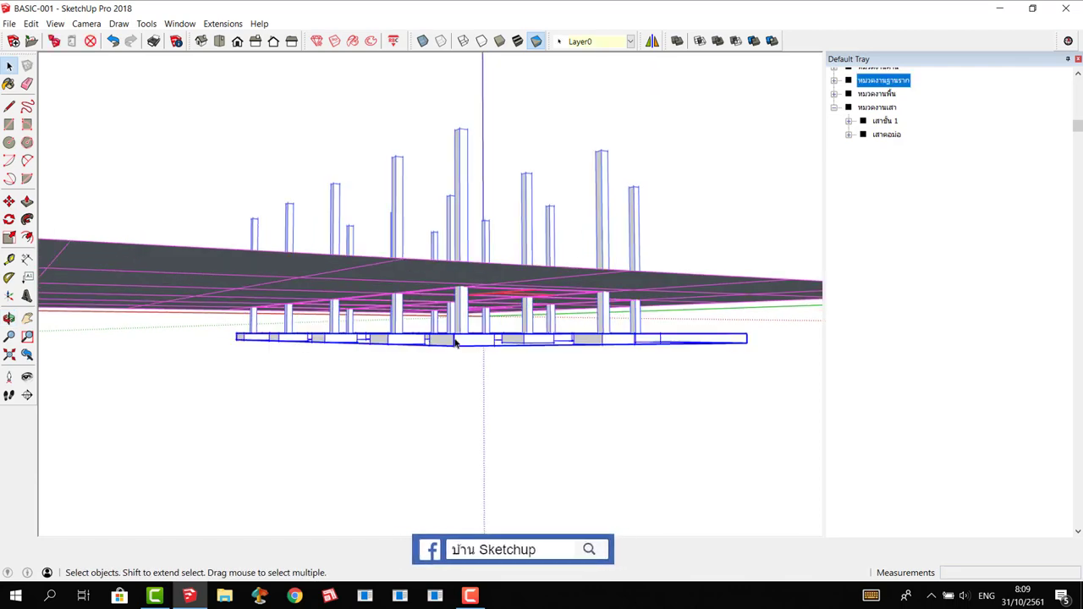
# Open the footings group and select one F1 footing in a perspective view.
pyautogui.doubleClick(457, 341)
pyautogui.click(457, 340)
pyautogui.moveTo(457, 340)
pyautogui.mouseDown(button='middle')
pyautogui.moveTo(553, 435)
pyautogui.moveTo(557, 423)
pyautogui.mouseUp(button='middle')
pyautogui.scroll(2, 557, 423)
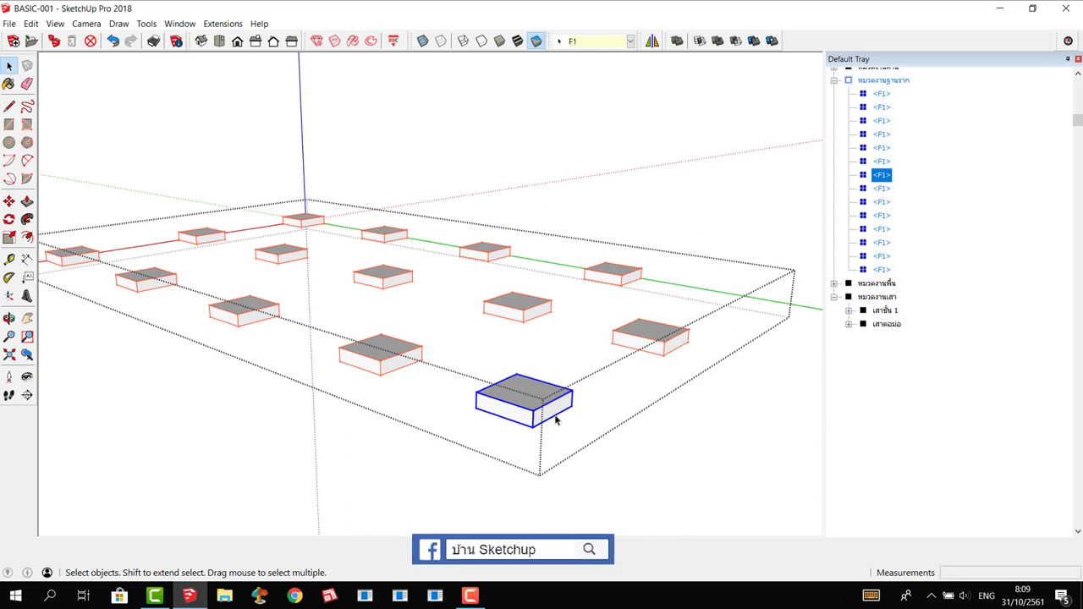
pyautogui.scroll(2, 555, 420)
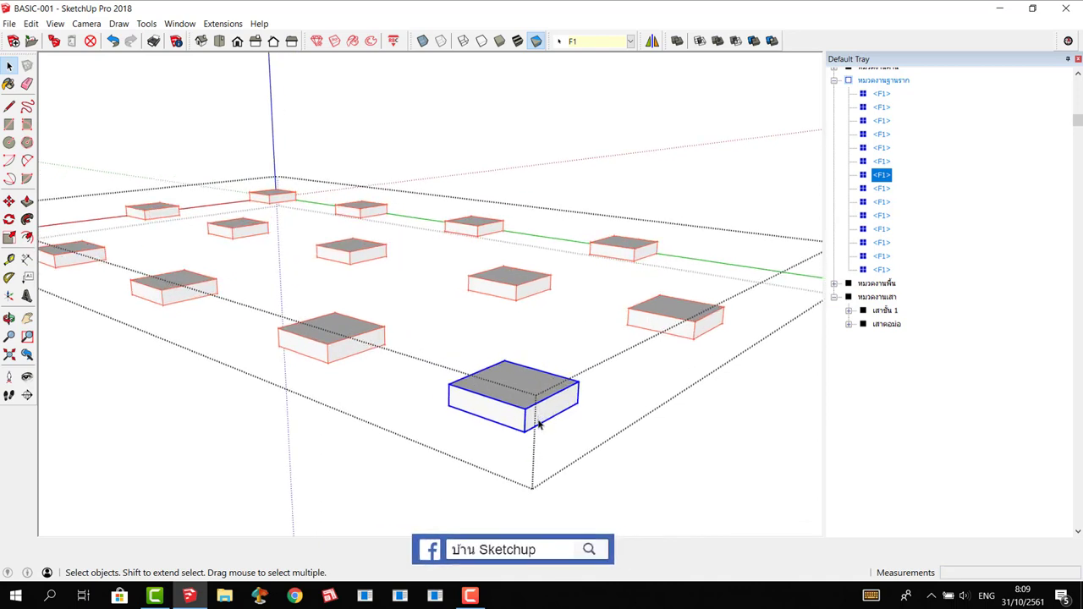
# Show the Dynamic Components toolbar and arrange it as a floating row.
pyautogui.rightClick(795, 40)
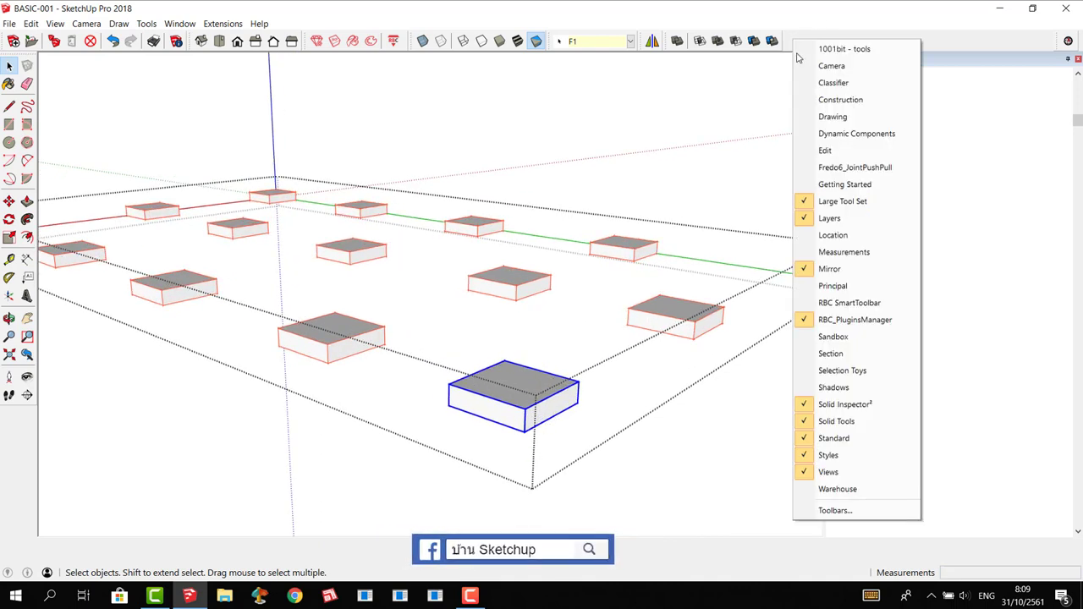
pyautogui.click(836, 135)
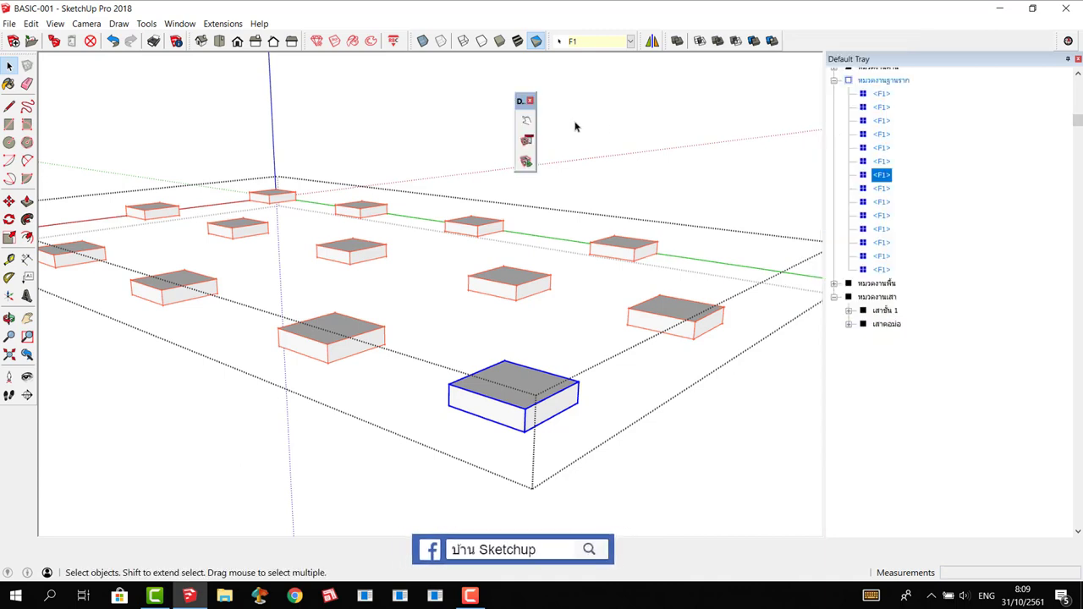
pyautogui.moveTo(536, 119); pyautogui.dragTo(706, 107)
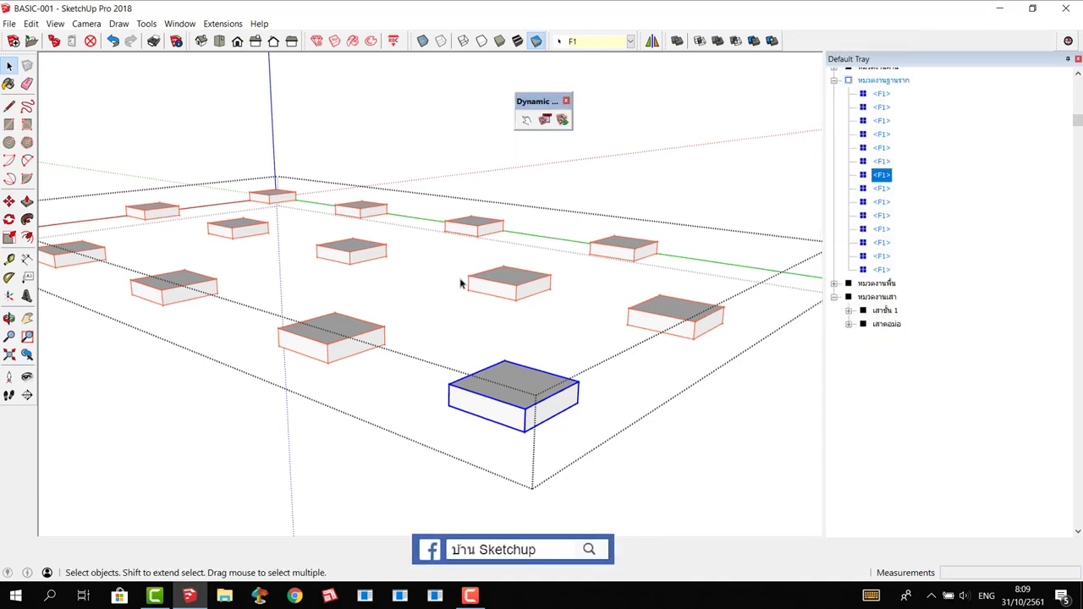
pyautogui.moveTo(465, 300); pyautogui.dragTo(522, 314, button='middle')
pyautogui.moveTo(664, 363); pyautogui.dragTo(638, 342, button='middle')
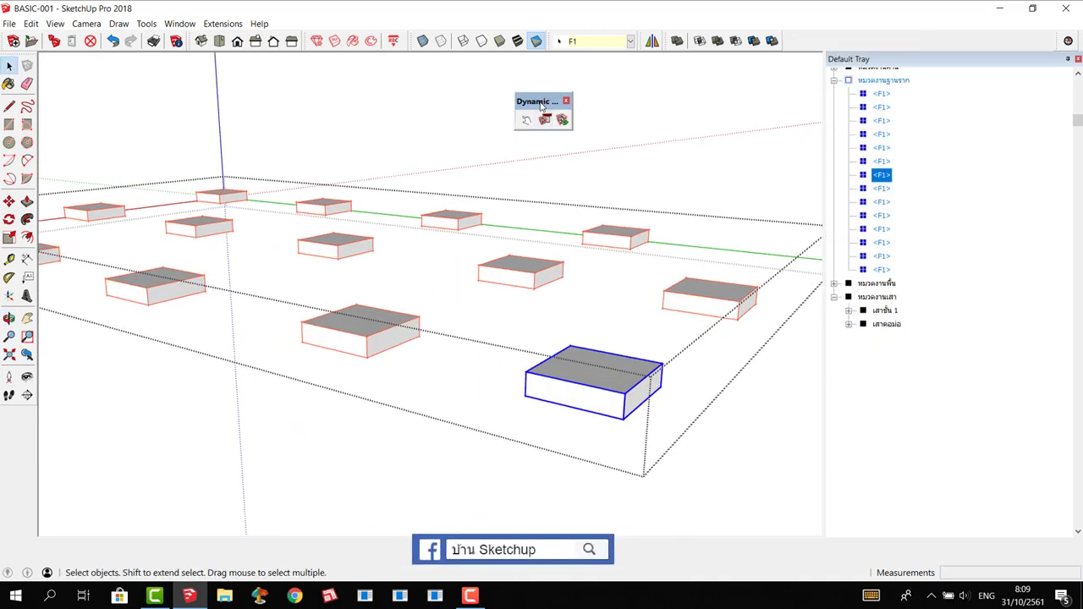
pyautogui.moveTo(541, 102); pyautogui.dragTo(479, 68)
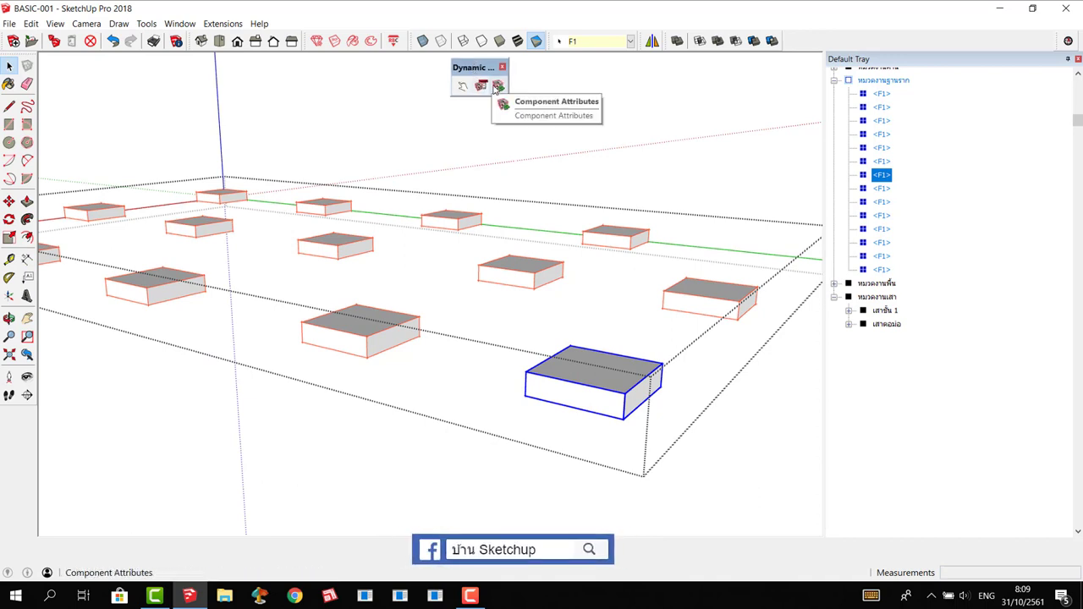
# Open Component Attributes for F1 and add all size attributes (LenX, LenY, LenZ).
pyautogui.click(499, 87)
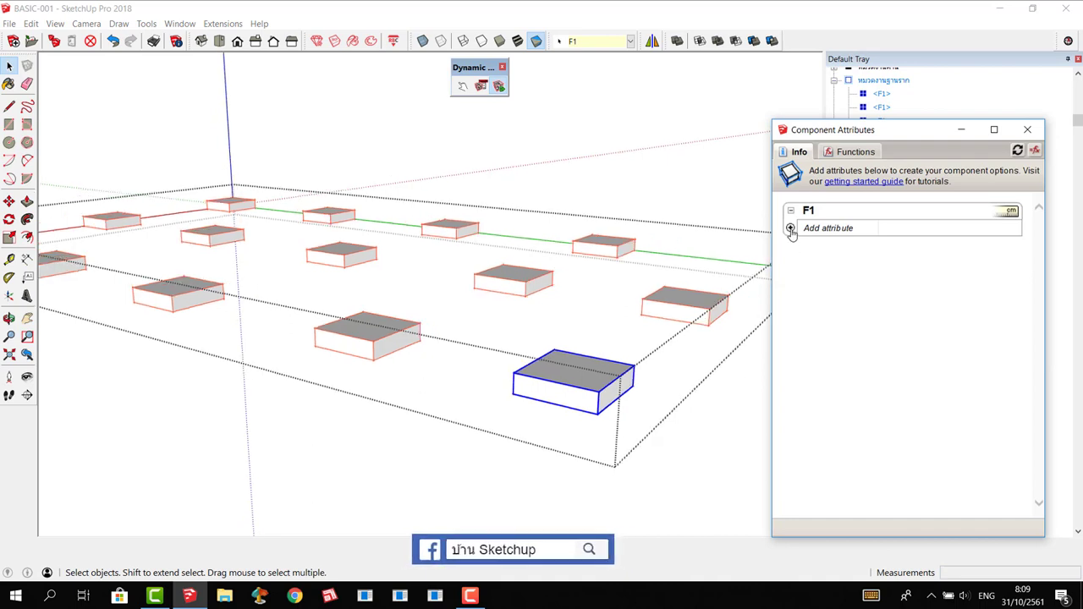
pyautogui.click(791, 228)
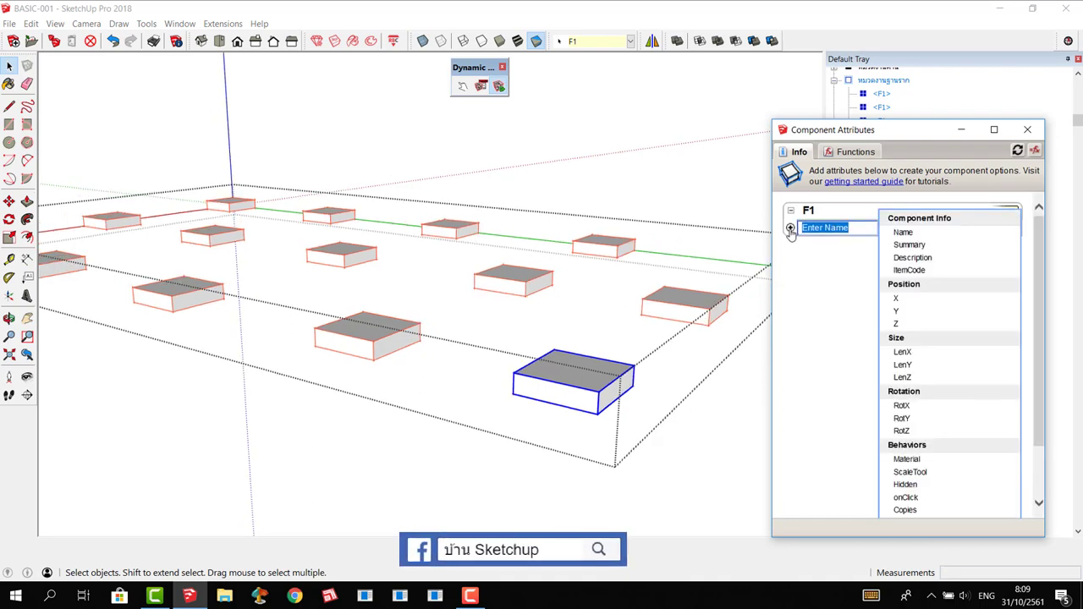
pyautogui.click(917, 342)
pyautogui.click(917, 346)
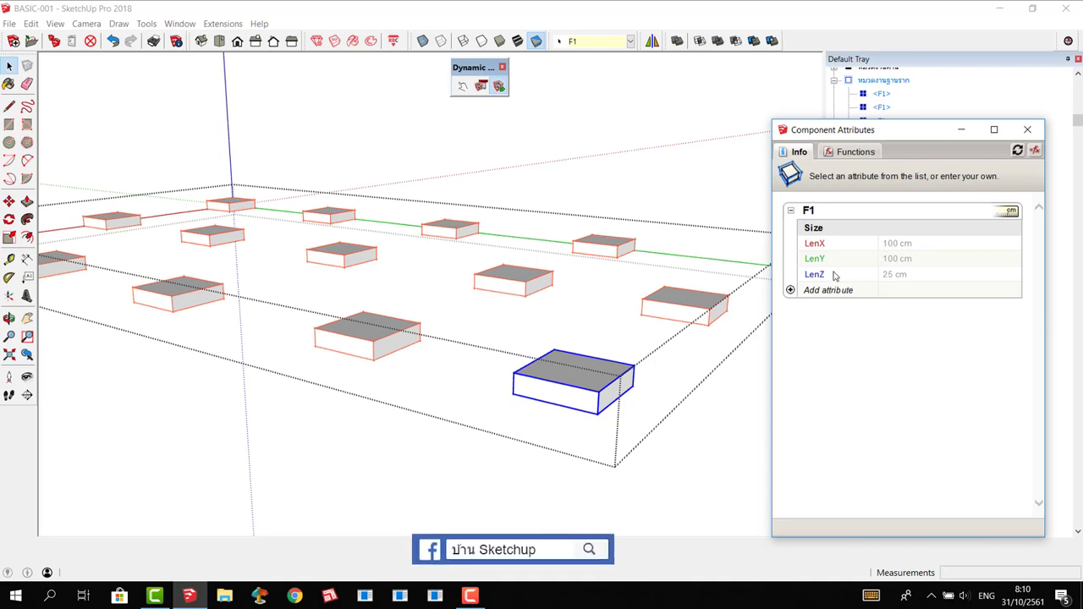
# Add all F1 position attributes, showing Z at −100 cm.
pyautogui.click(790, 290)
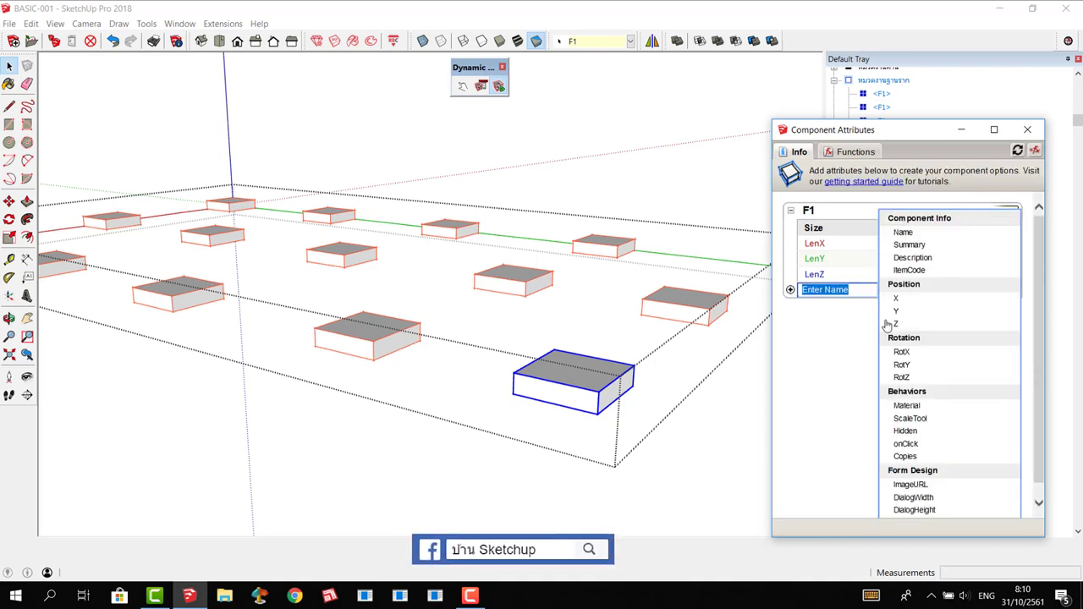
pyautogui.click(911, 295)
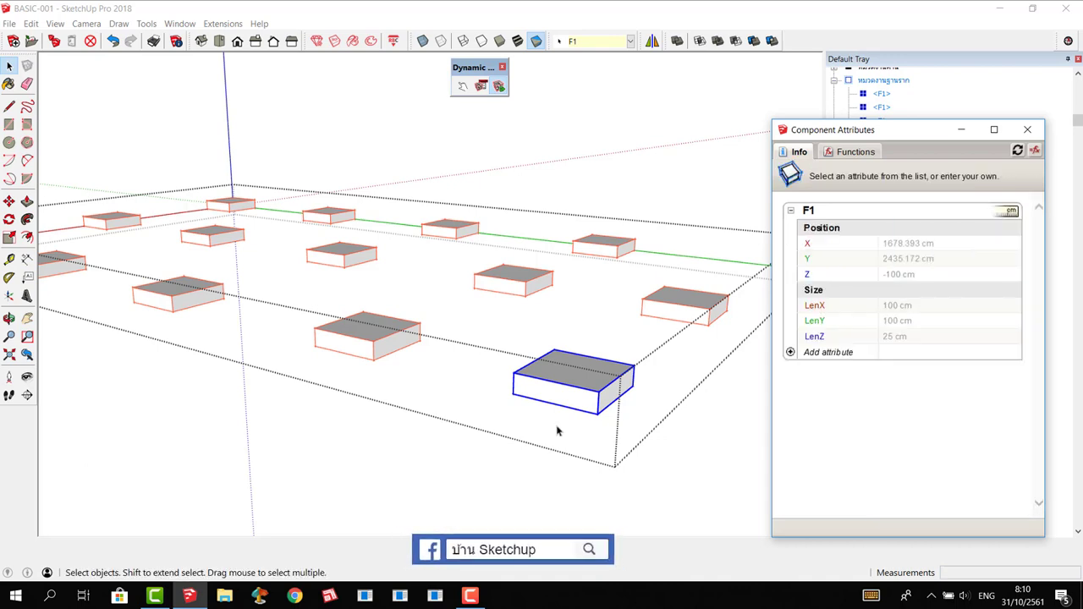
pyautogui.scroll(1, 592, 416)
pyautogui.scroll(1, 597, 415)
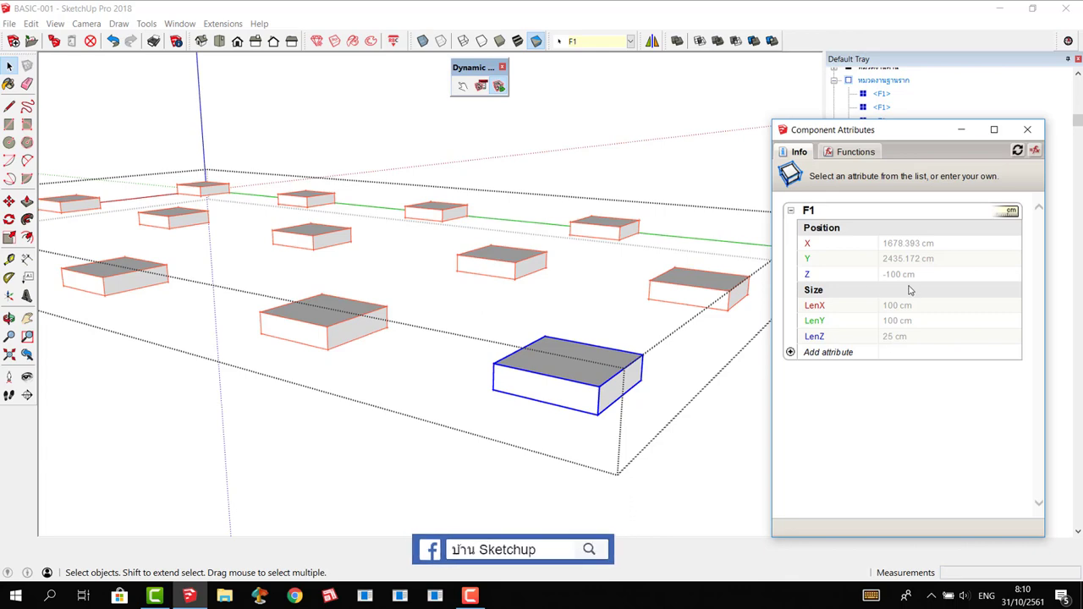
pyautogui.moveTo(560, 355); pyautogui.dragTo(552, 363, button='middle')
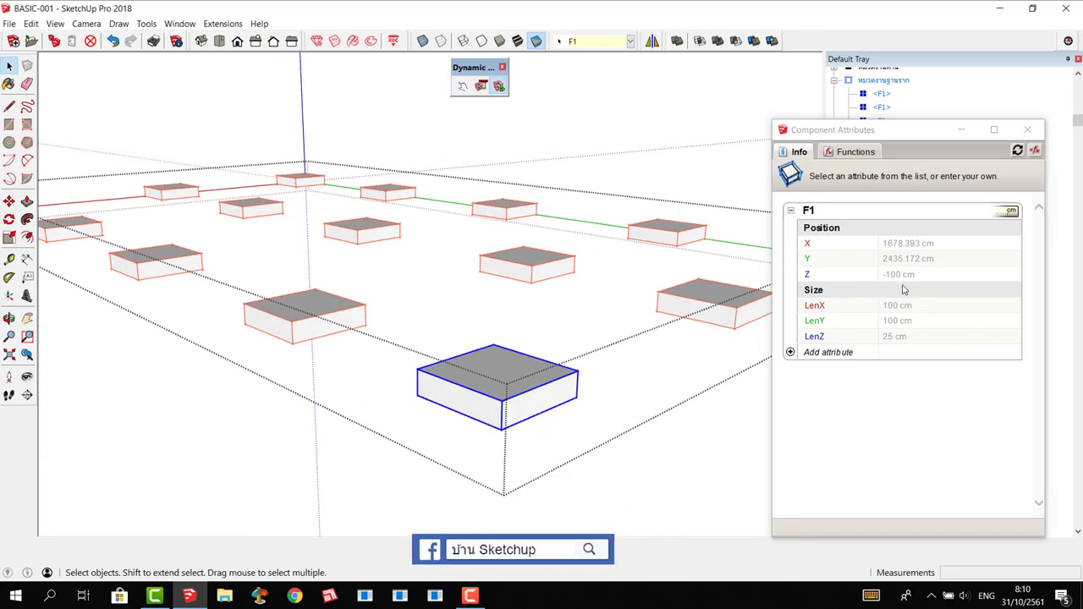
pyautogui.scroll(-3, 322, 375)
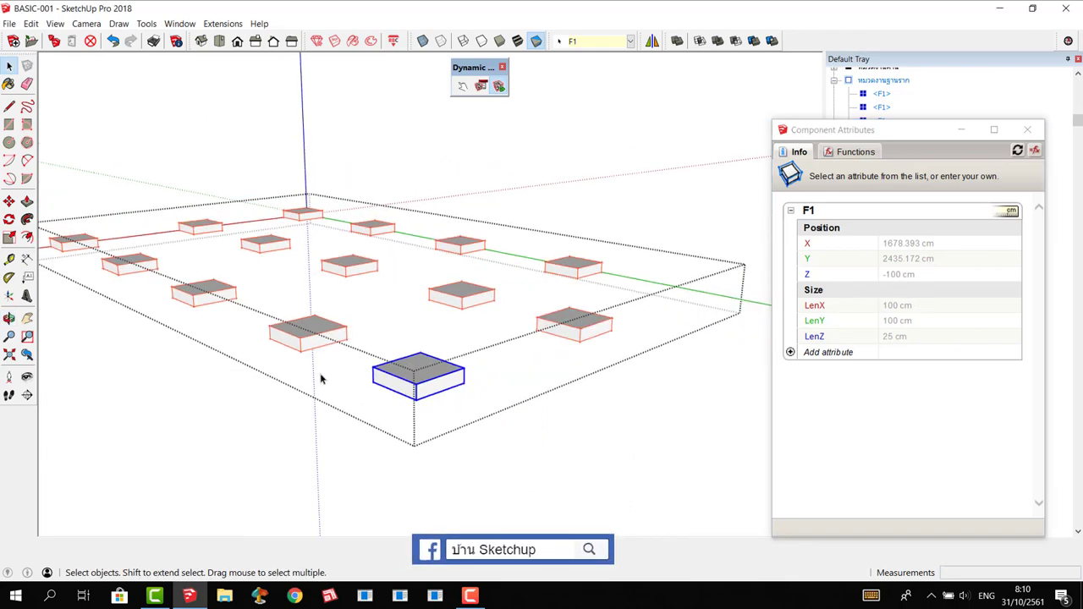
pyautogui.scroll(2, 561, 395)
pyautogui.scroll(1, 558, 385)
pyautogui.scroll(1, 558, 382)
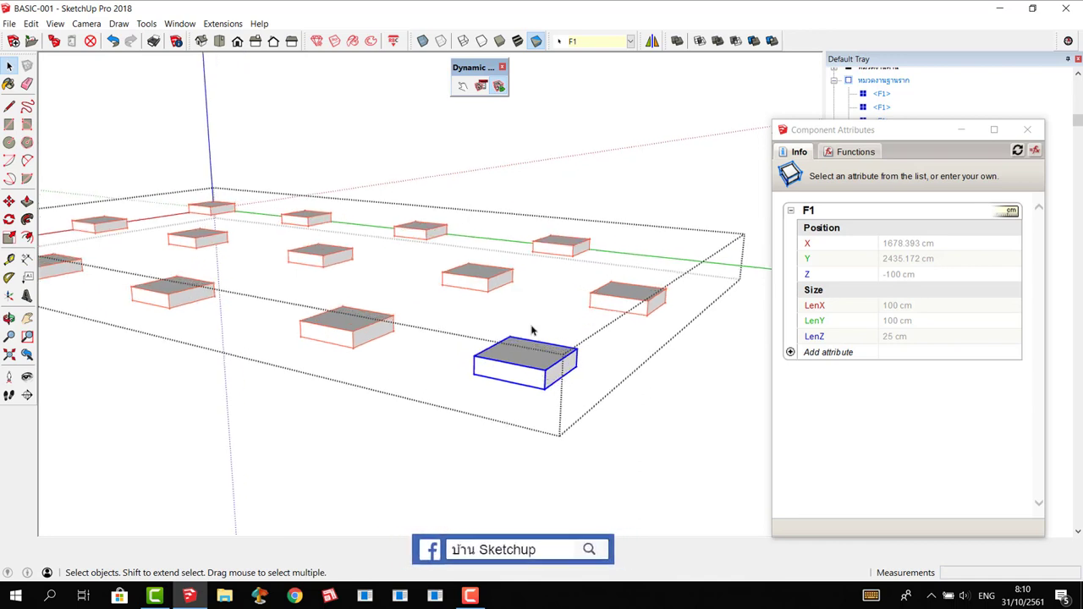
# Give F1 a custom ELV attribute with formula =Z/100&" m", displaying −1 m.
pyautogui.click(791, 353)
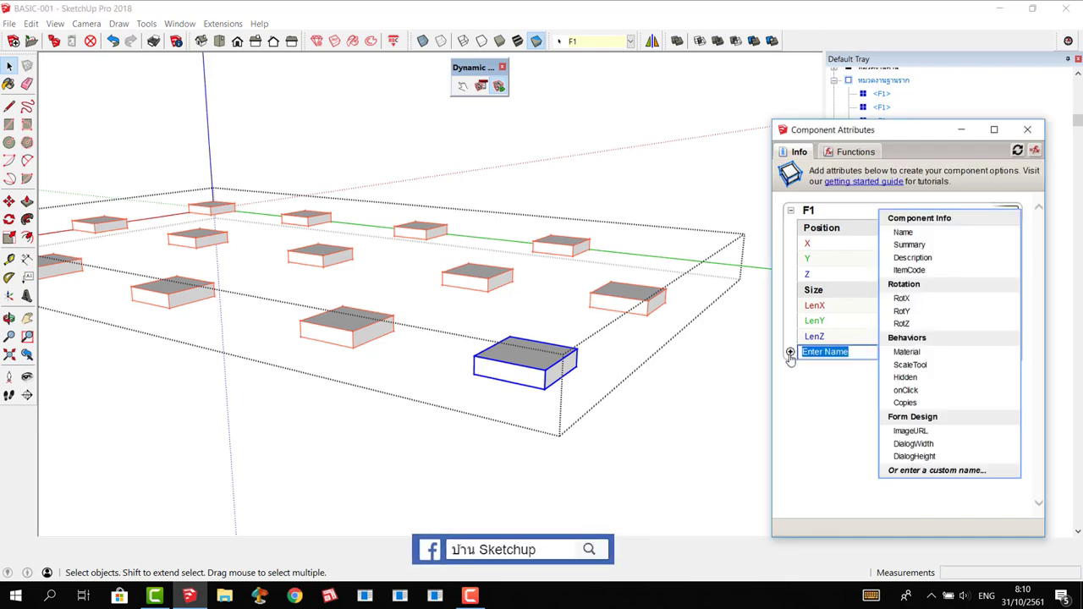
pyautogui.write('ELV')
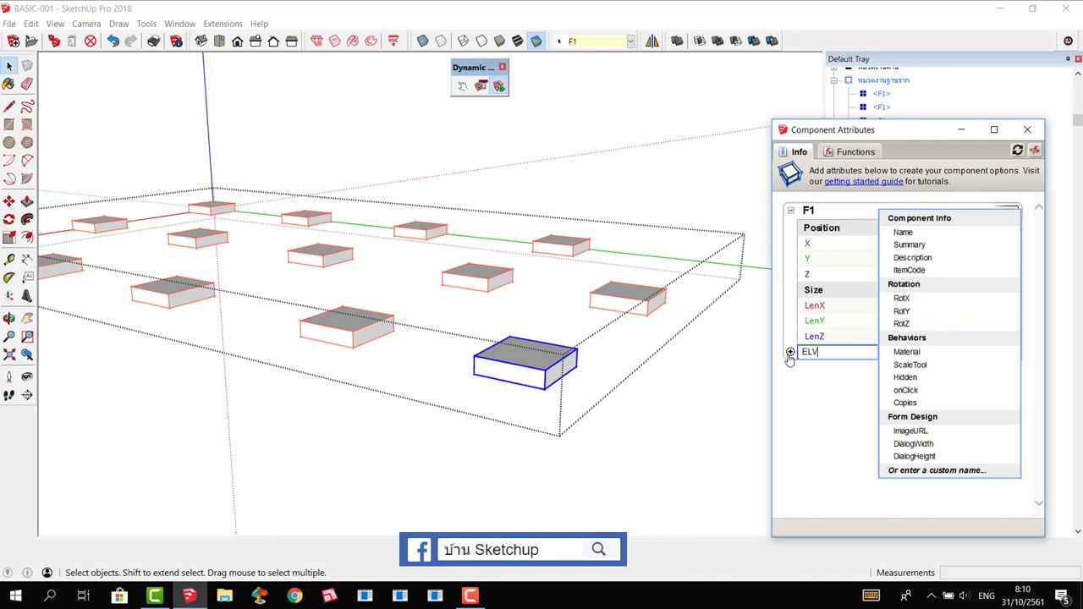
pyautogui.press('Return')
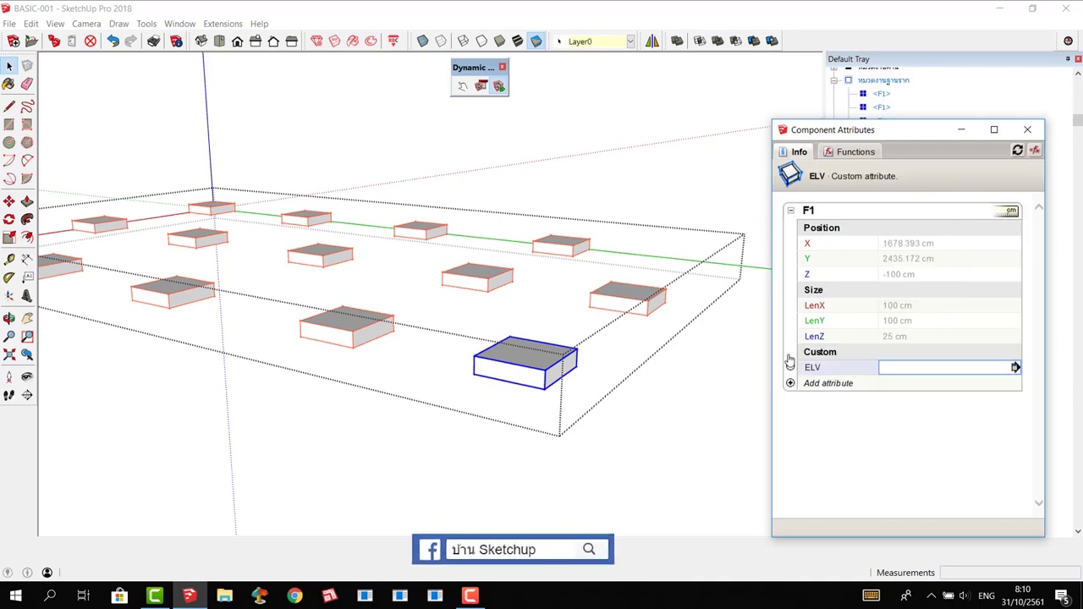
pyautogui.click(887, 369)
pyautogui.write('=')
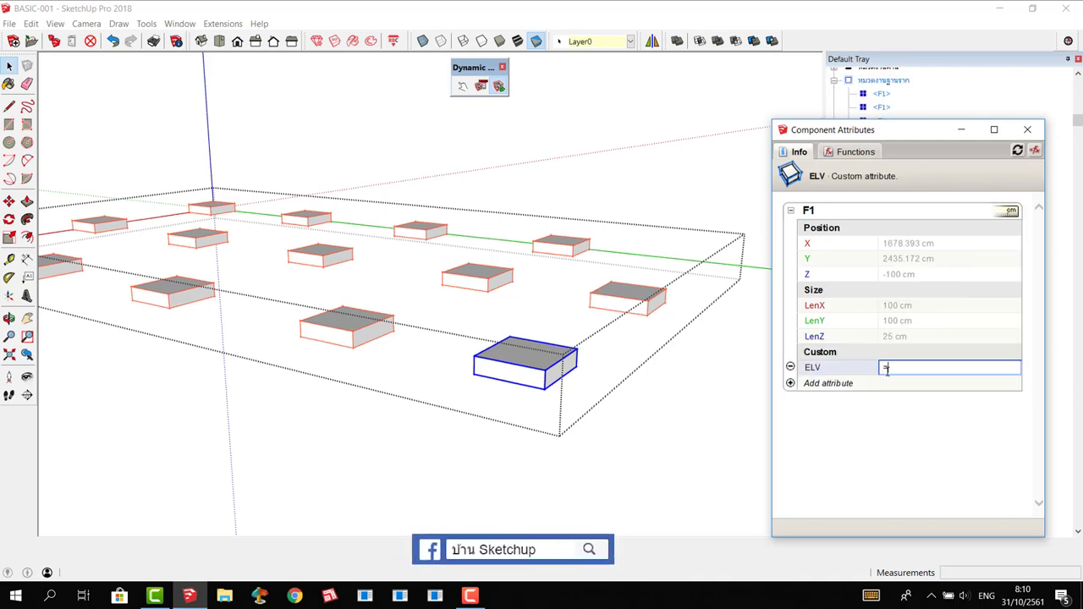
pyautogui.click(812, 338)
pyautogui.press('Return')
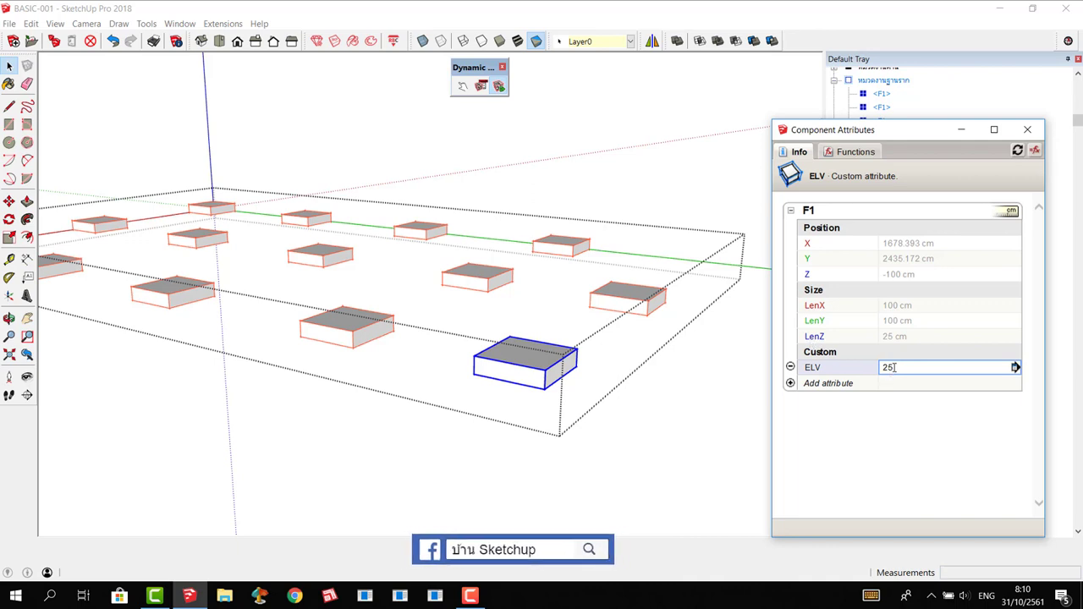
pyautogui.click(893, 367)
pyautogui.hotkey('ctrl', 'a')
pyautogui.write('=')
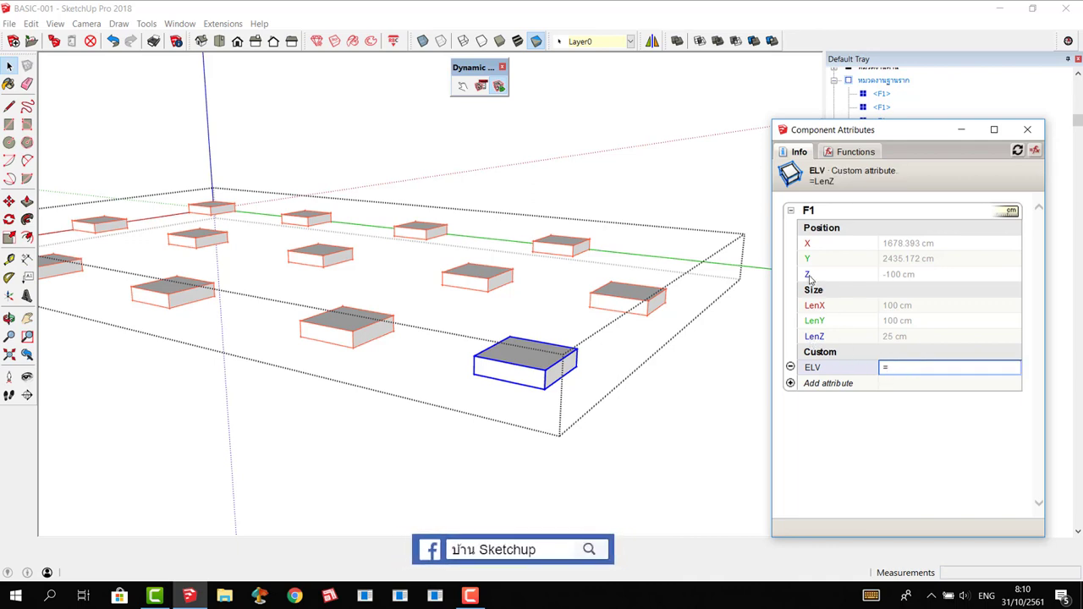
pyautogui.press('Return')
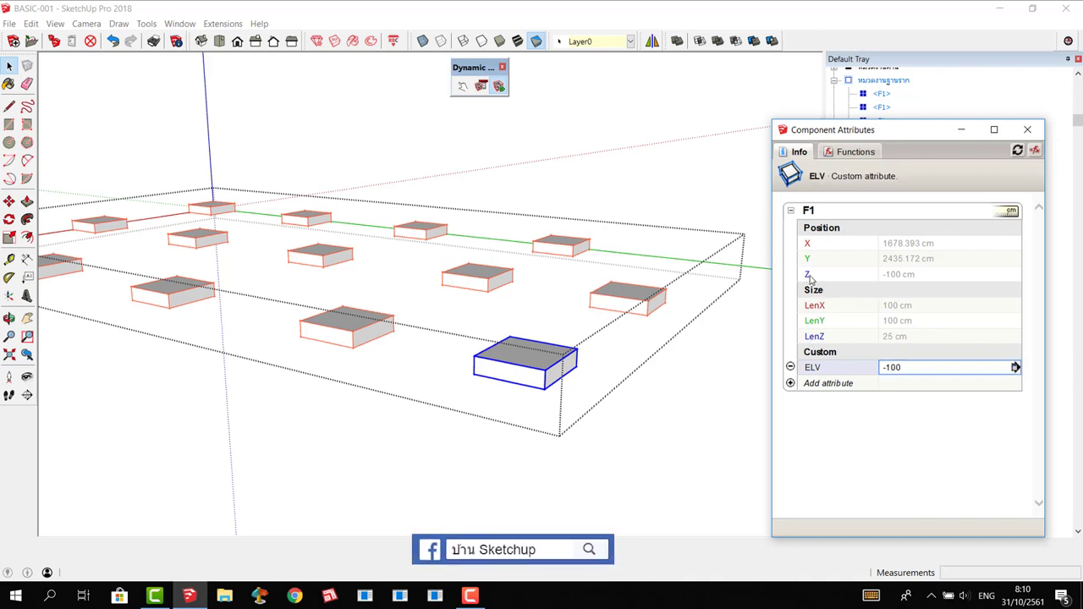
pyautogui.click(914, 373)
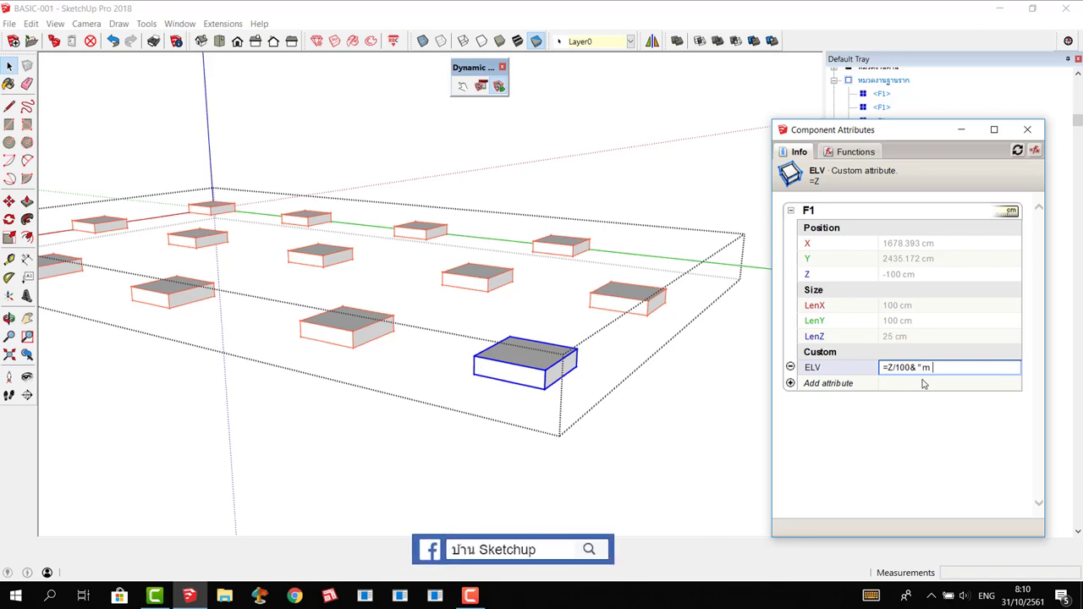
pyautogui.press('Return')
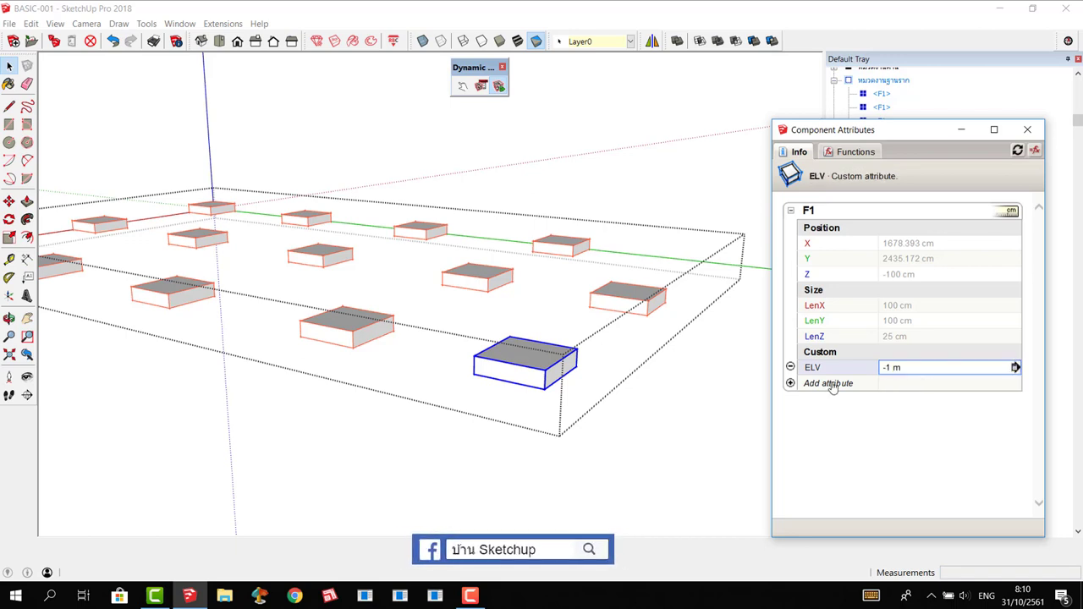
# Set LenX's display rule to visible and make LenY 'Users can edit as a textbox'.
pyautogui.click(1011, 245)
pyautogui.click(1015, 308)
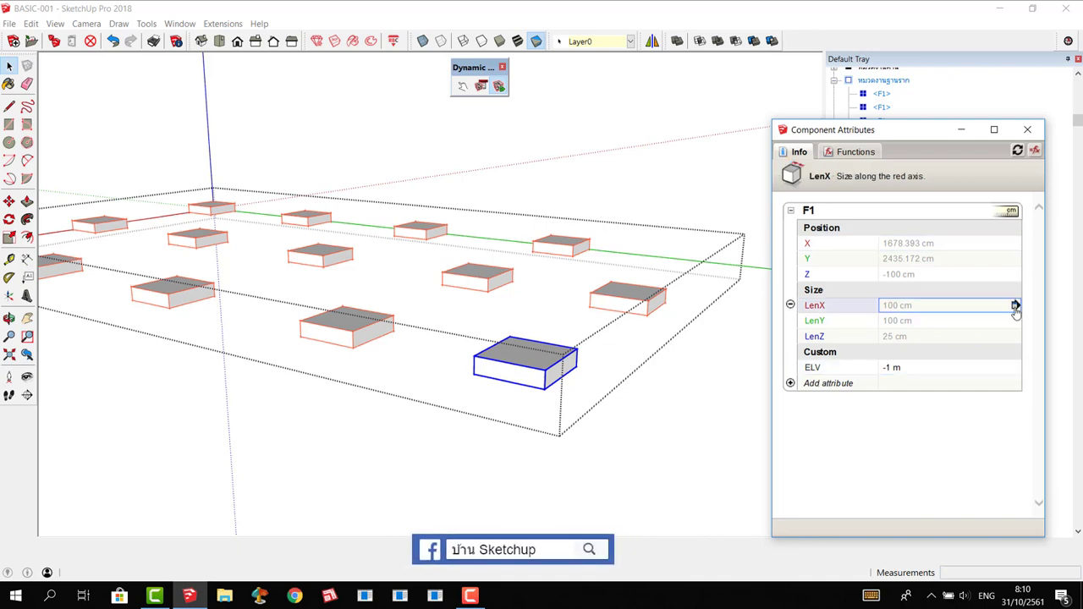
pyautogui.click(1016, 306)
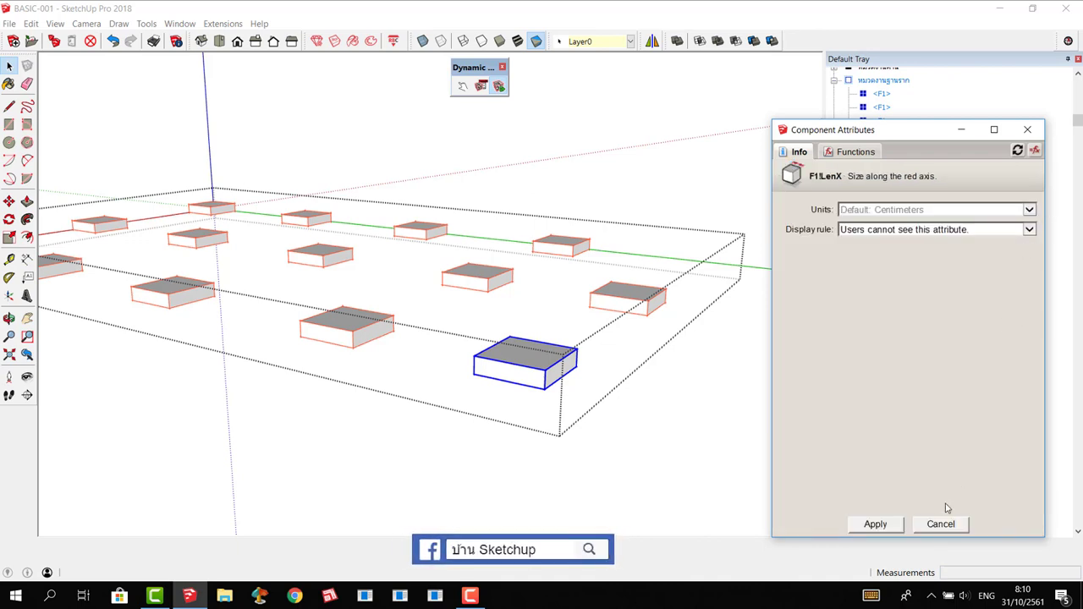
pyautogui.click(941, 528)
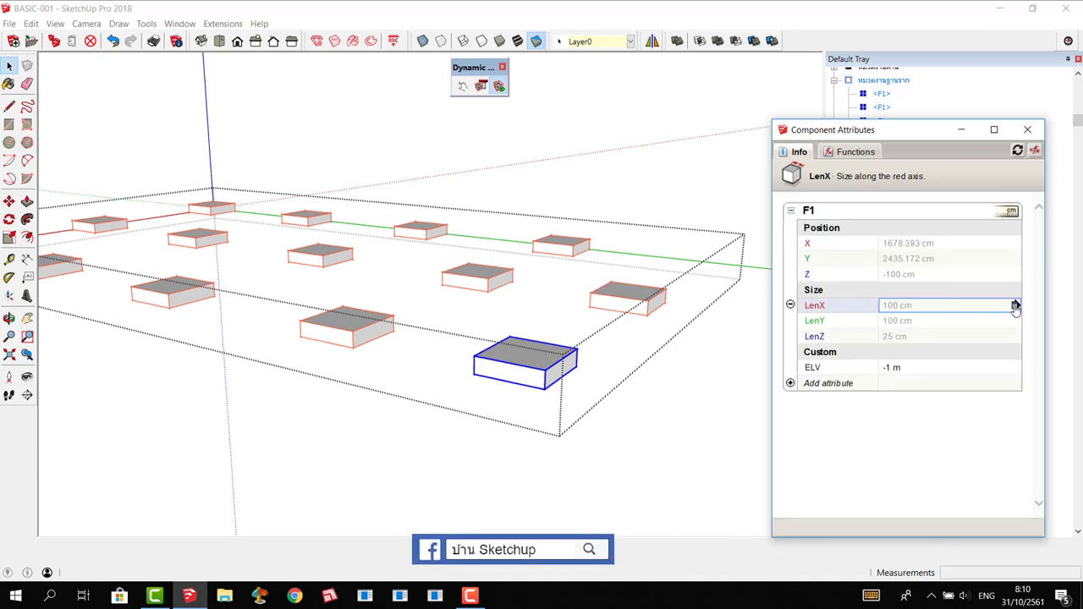
pyautogui.click(1016, 306)
pyautogui.click(1034, 231)
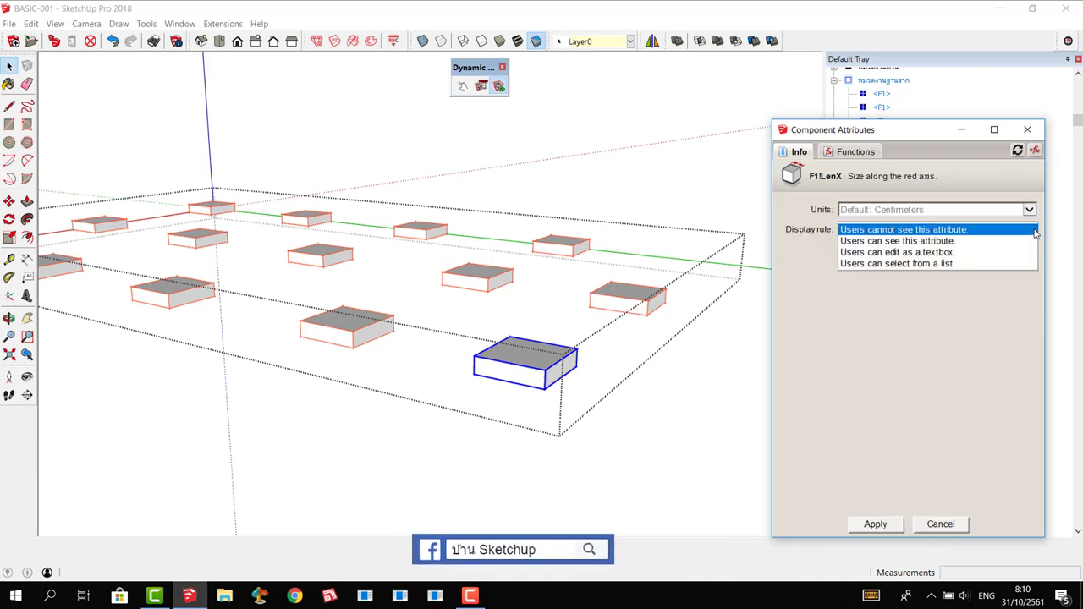
pyautogui.click(890, 241)
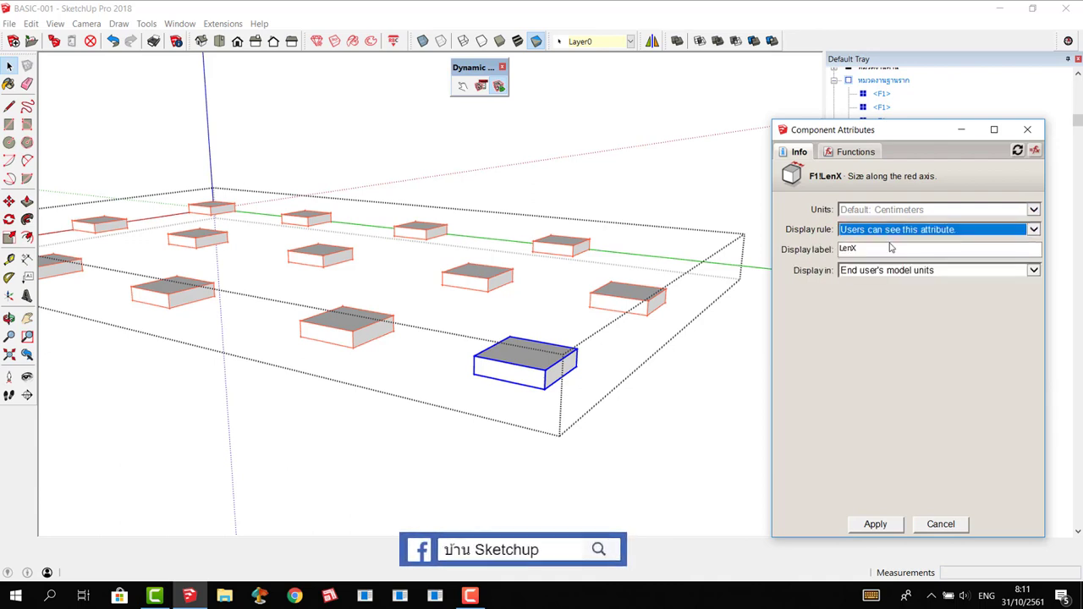
pyautogui.click(875, 525)
pyautogui.click(1017, 321)
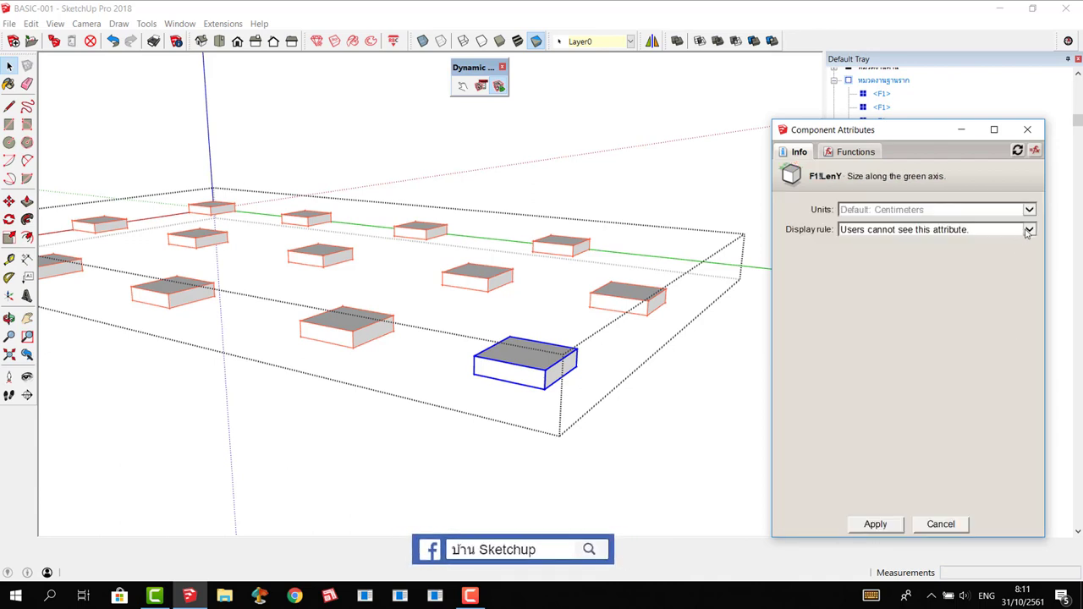
pyautogui.click(1029, 234)
pyautogui.click(925, 253)
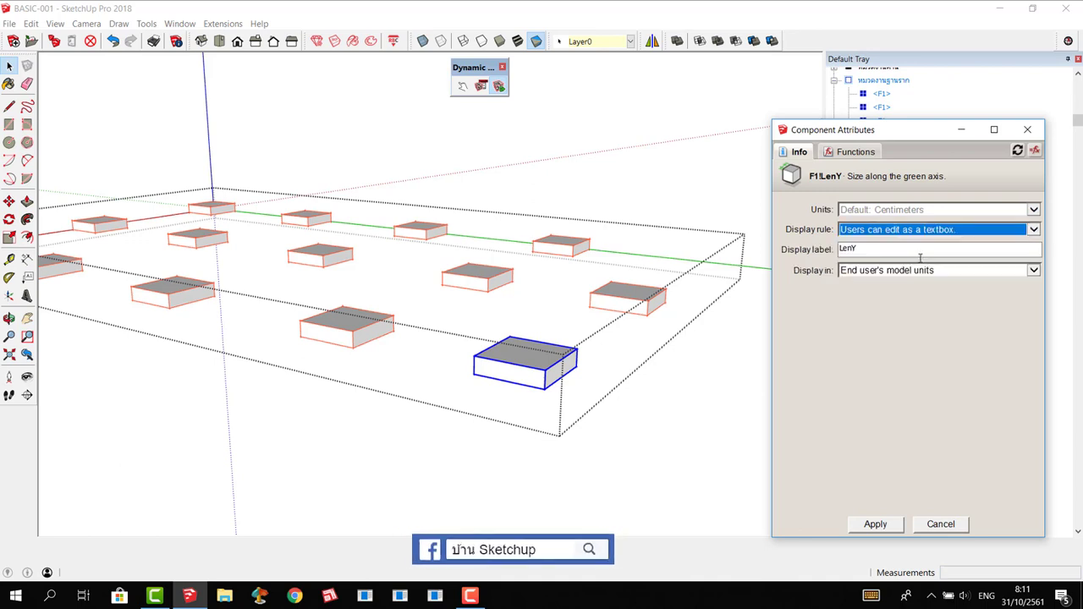
pyautogui.click(871, 527)
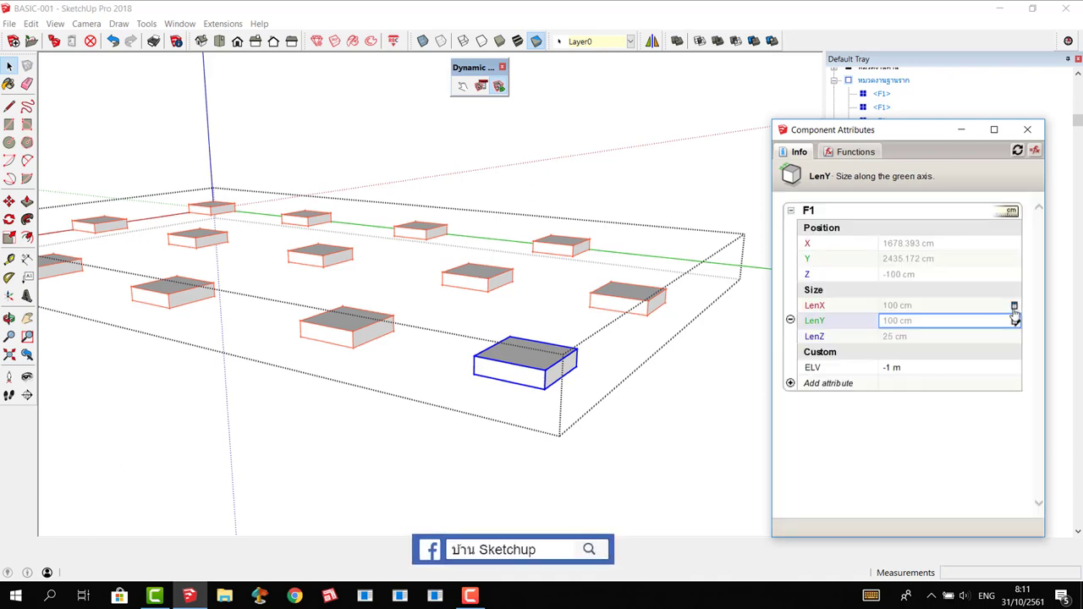
# Make LenX and LenZ 'Users can edit as a textbox' as well.
pyautogui.click(1014, 306)
pyautogui.click(1033, 230)
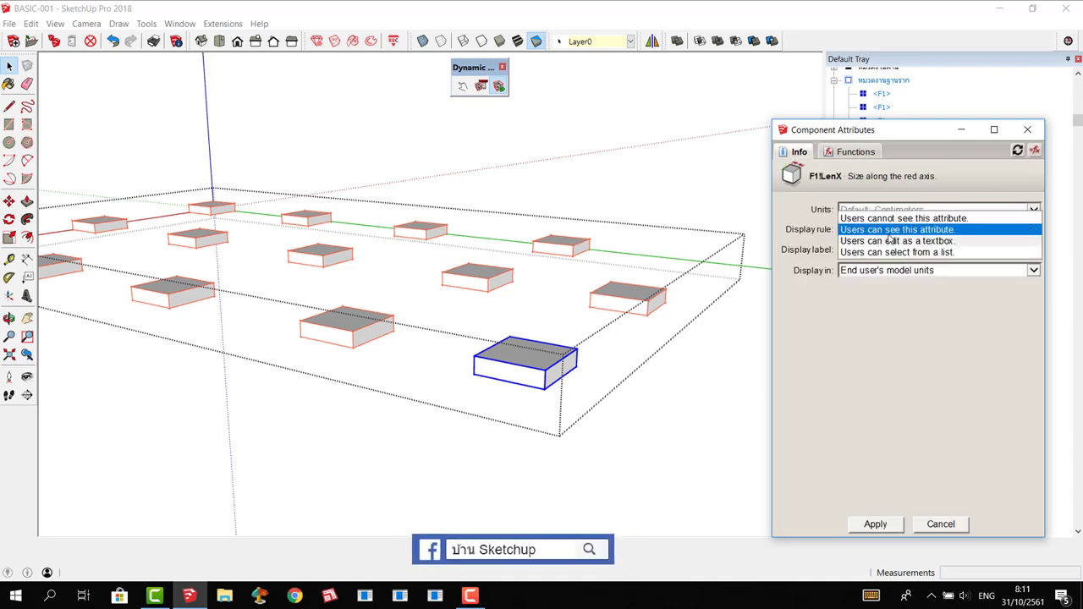
pyautogui.click(889, 241)
pyautogui.click(886, 529)
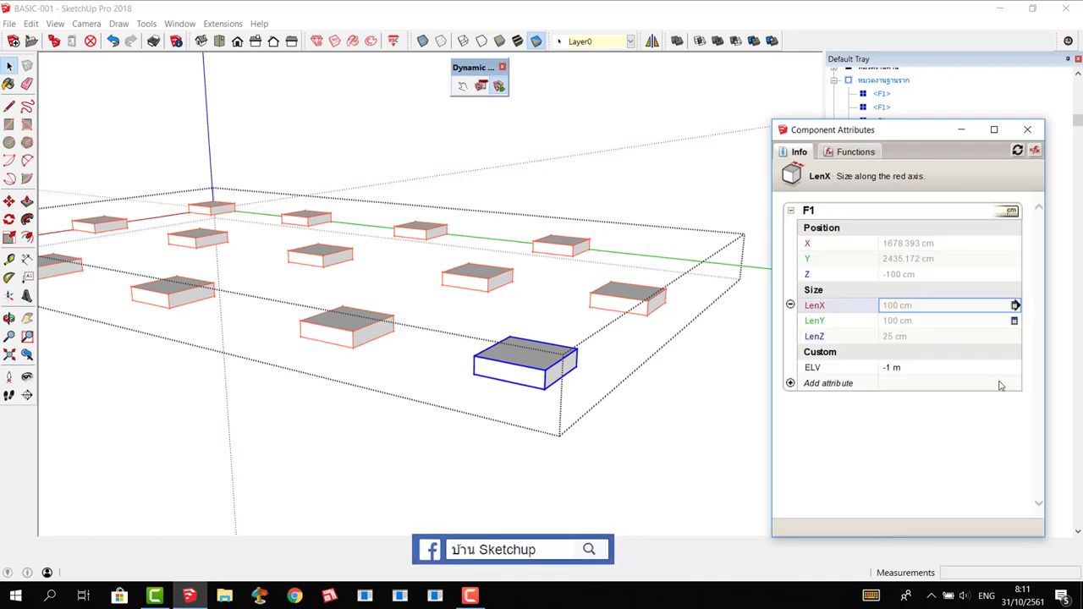
pyautogui.click(1015, 336)
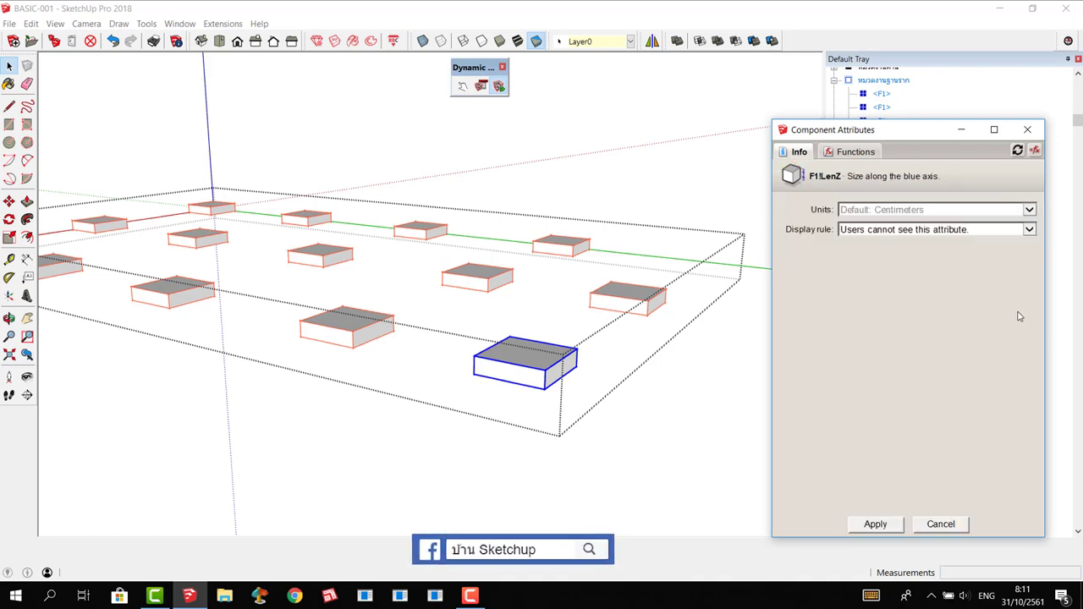
pyautogui.click(1031, 231)
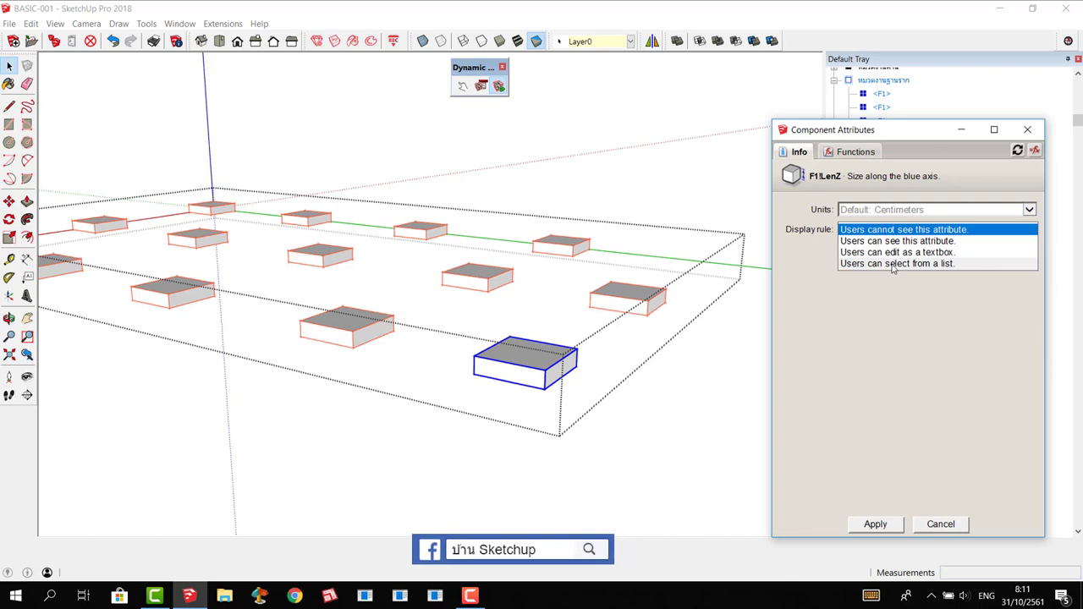
pyautogui.click(892, 263)
pyautogui.click(1033, 235)
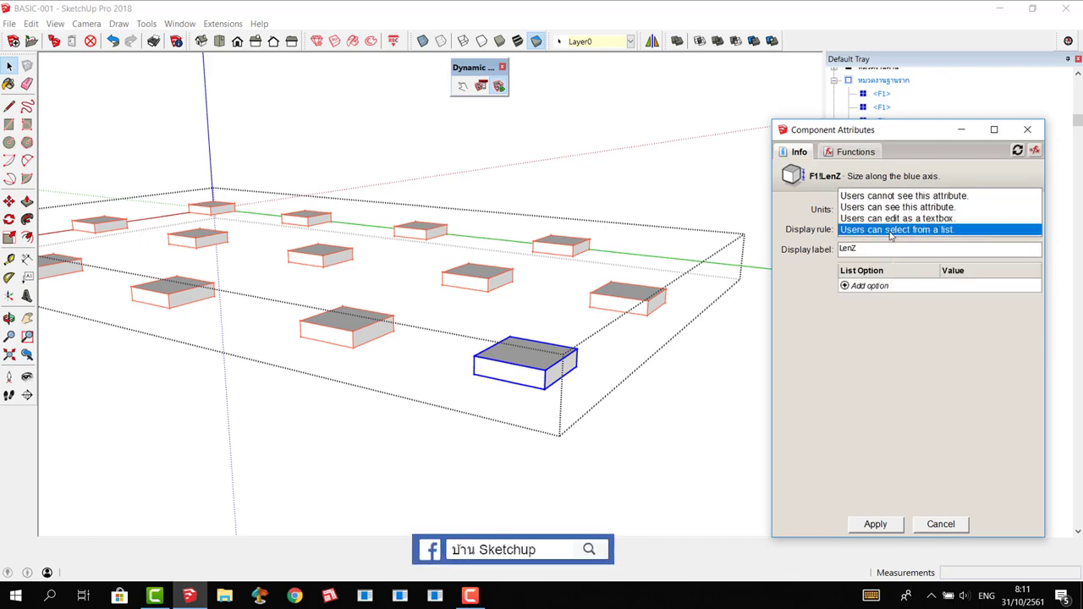
pyautogui.click(888, 220)
pyautogui.click(876, 524)
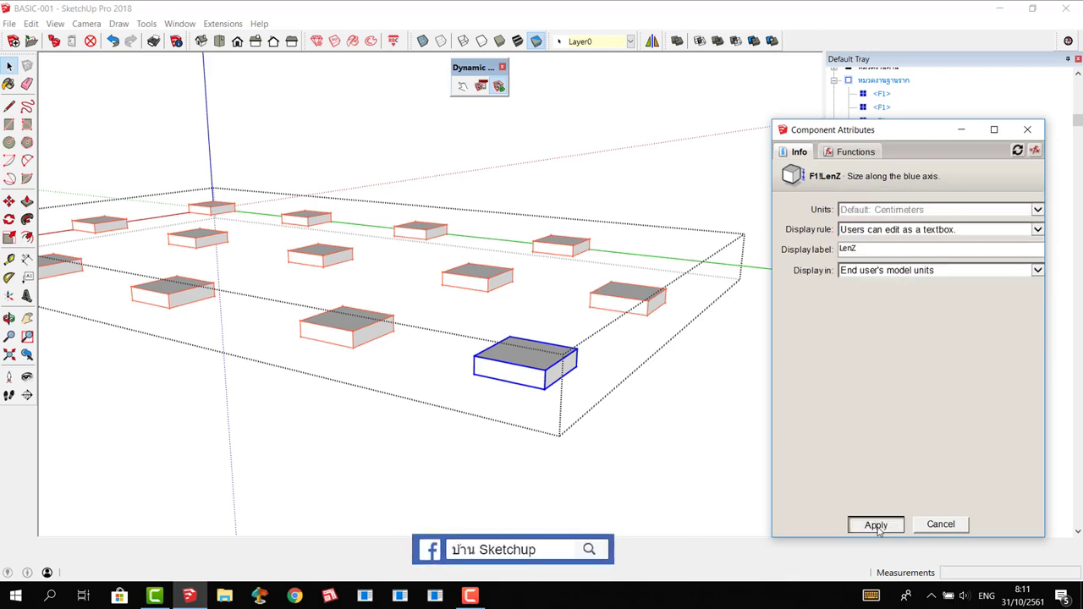
# Set ELV's display rule to 'Users can see this attribute' and apply.
pyautogui.click(1016, 367)
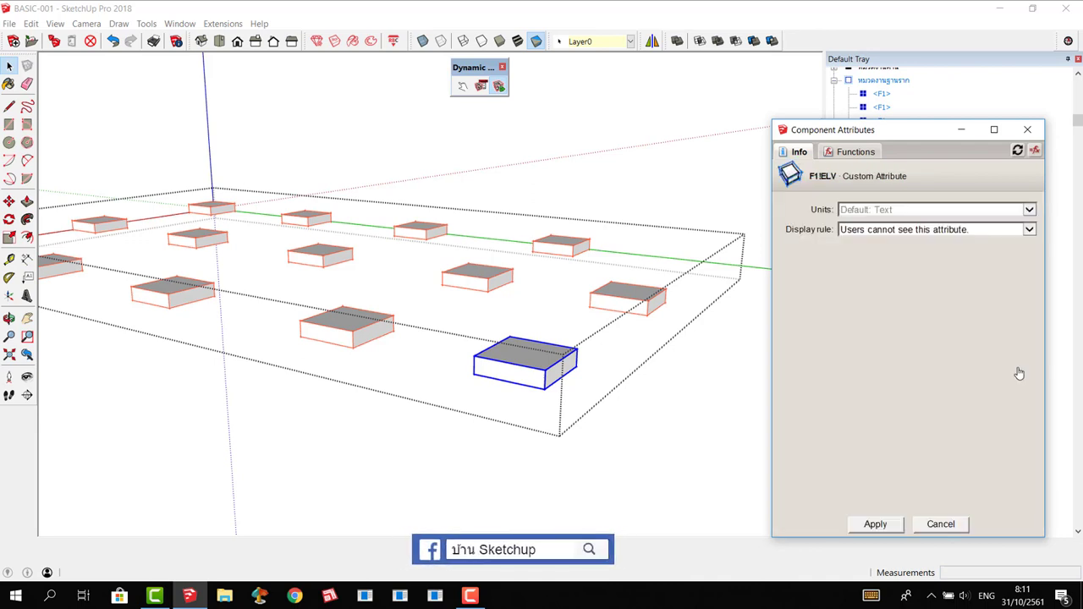
pyautogui.click(1031, 235)
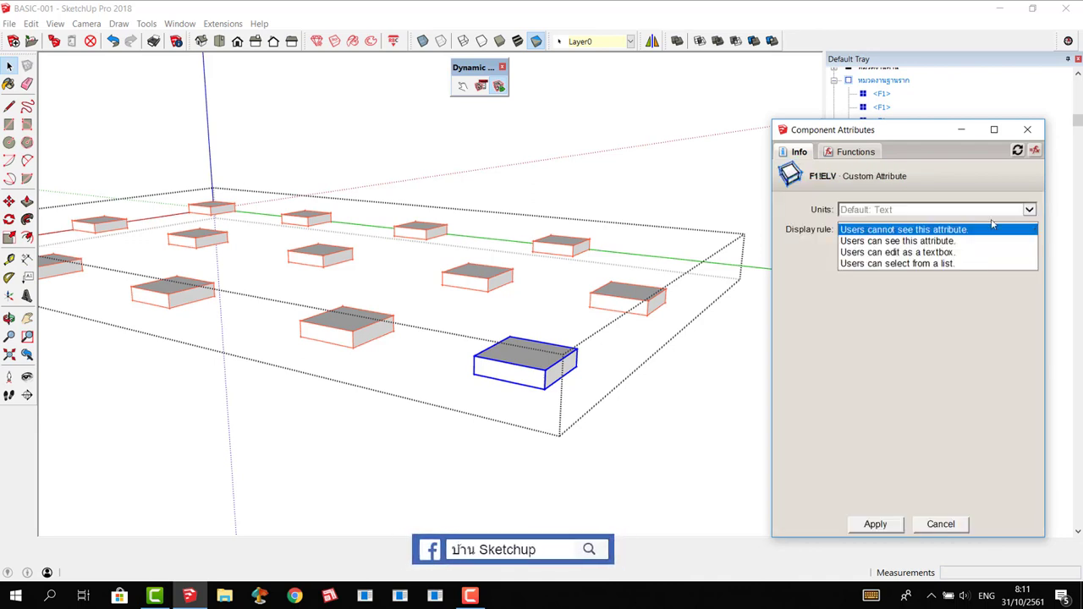
pyautogui.click(907, 241)
pyautogui.click(876, 524)
pyautogui.click(550, 362)
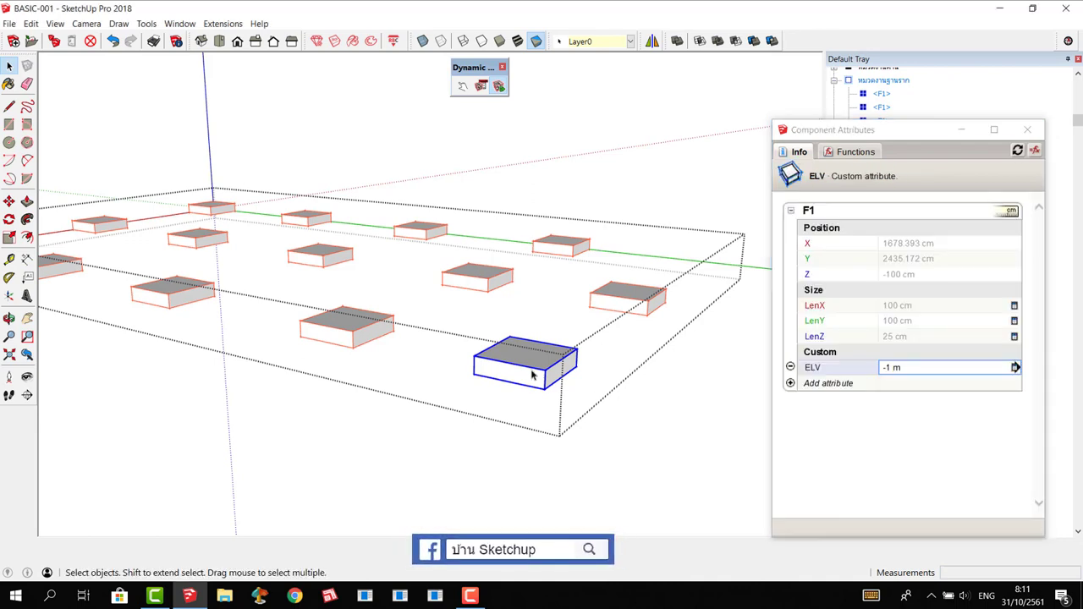
# Open Component Options for F1, place the panel aside, and test-move the footing, then undo.
pyautogui.click(482, 86)
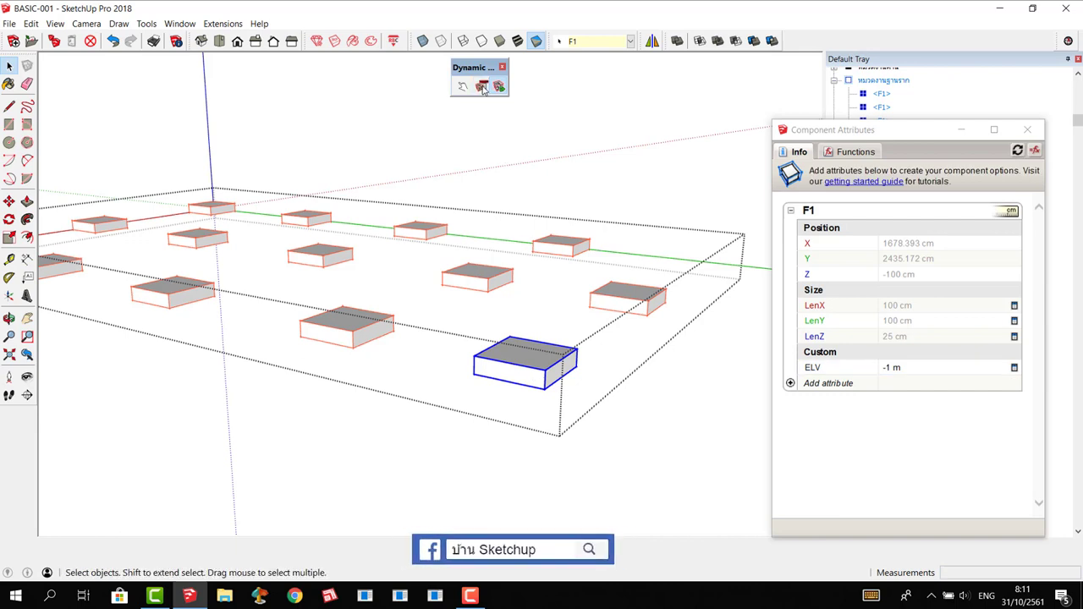
pyautogui.moveTo(722, 522); pyautogui.dragTo(751, 362)
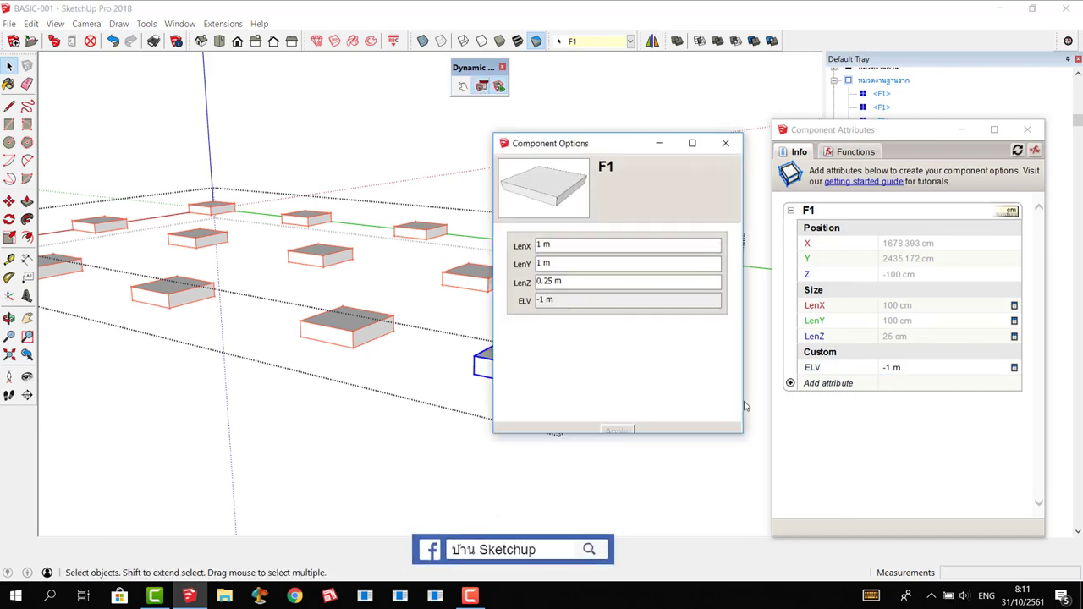
pyautogui.moveTo(613, 148); pyautogui.dragTo(801, 165)
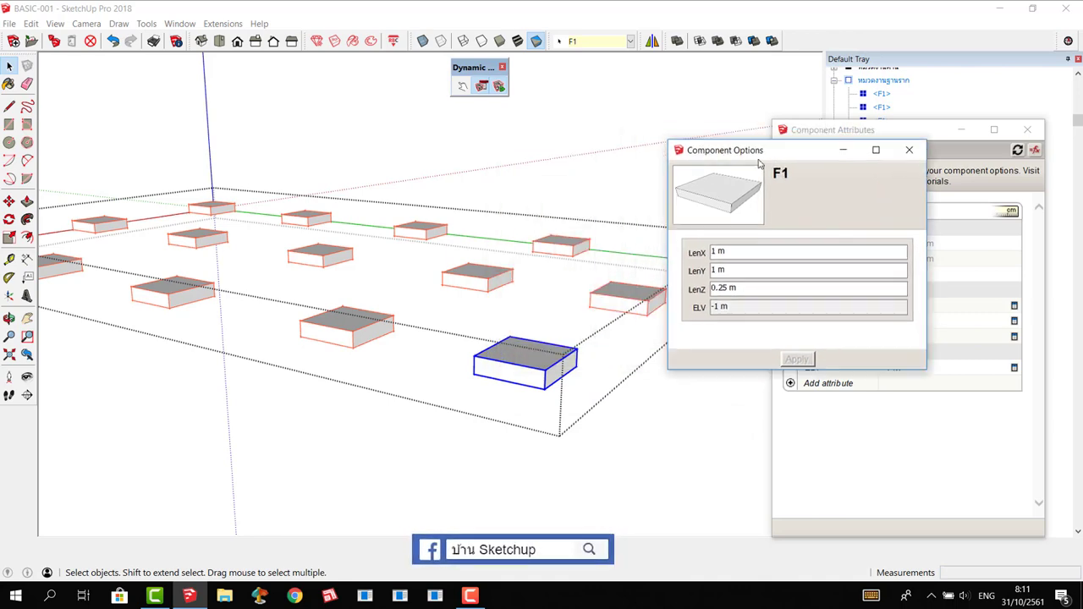
pyautogui.moveTo(505, 314); pyautogui.dragTo(474, 432, button='middle')
pyautogui.scroll(1, 474, 432)
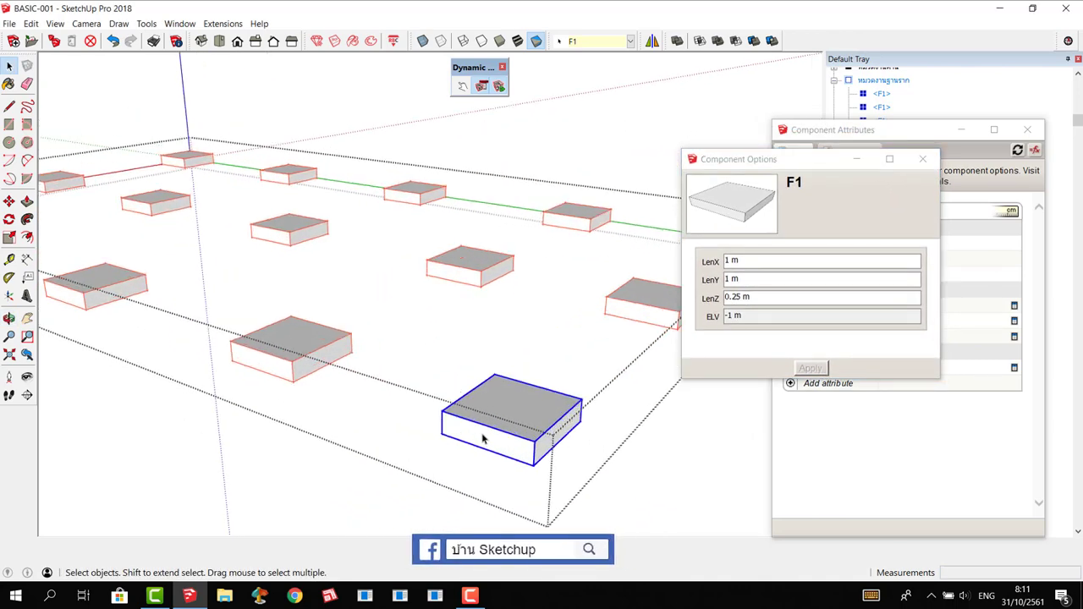
pyautogui.scroll(-3, 444, 395)
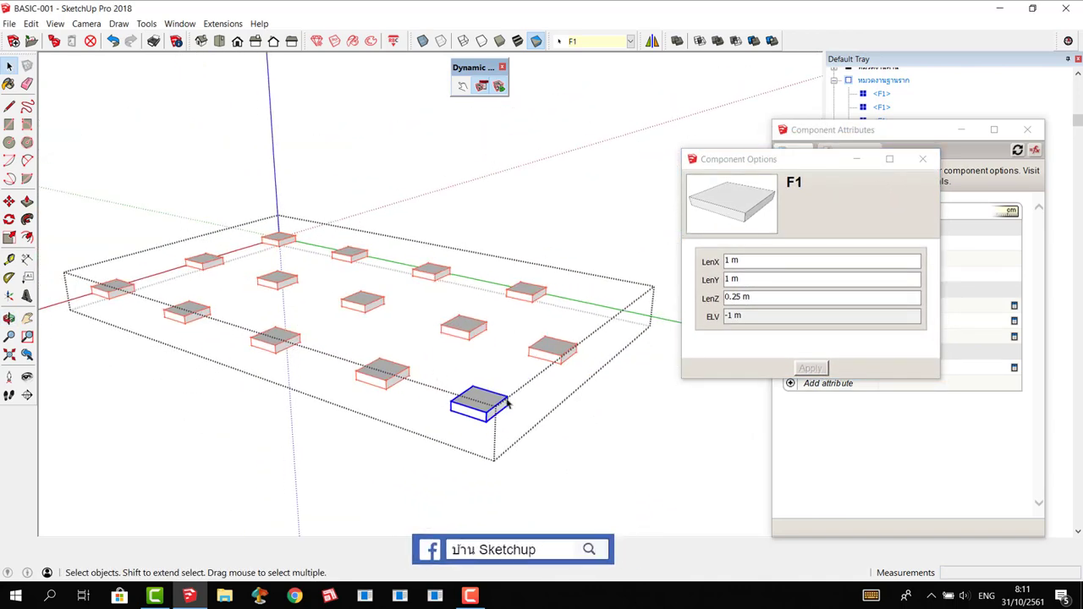
pyautogui.moveTo(508, 405); pyautogui.dragTo(483, 362, button='middle')
pyautogui.scroll(3, 457, 364)
pyautogui.press('m')
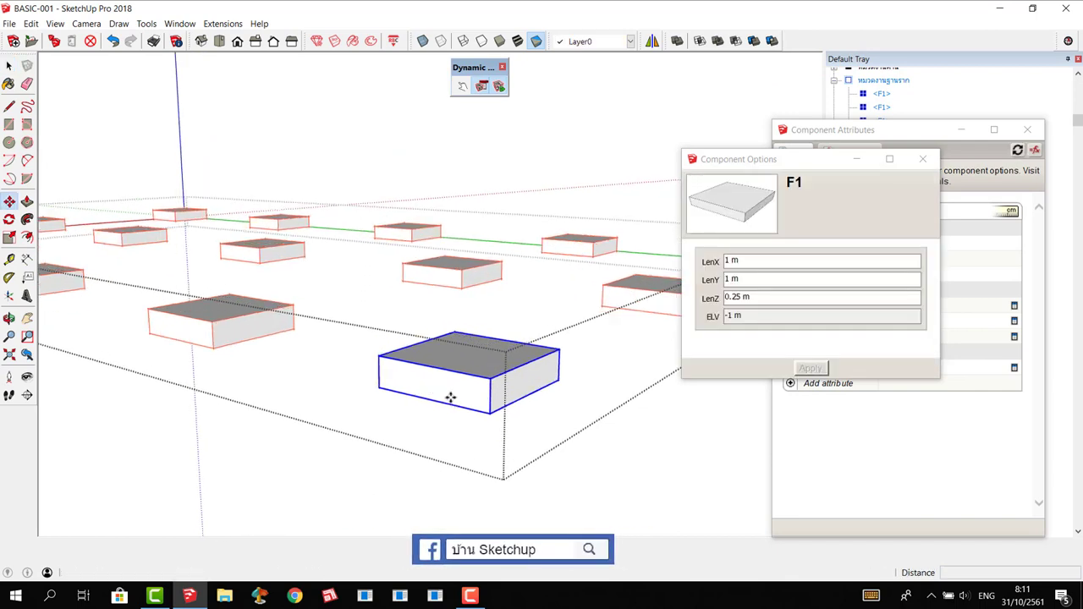
pyautogui.click(451, 397)
pyautogui.click(448, 382)
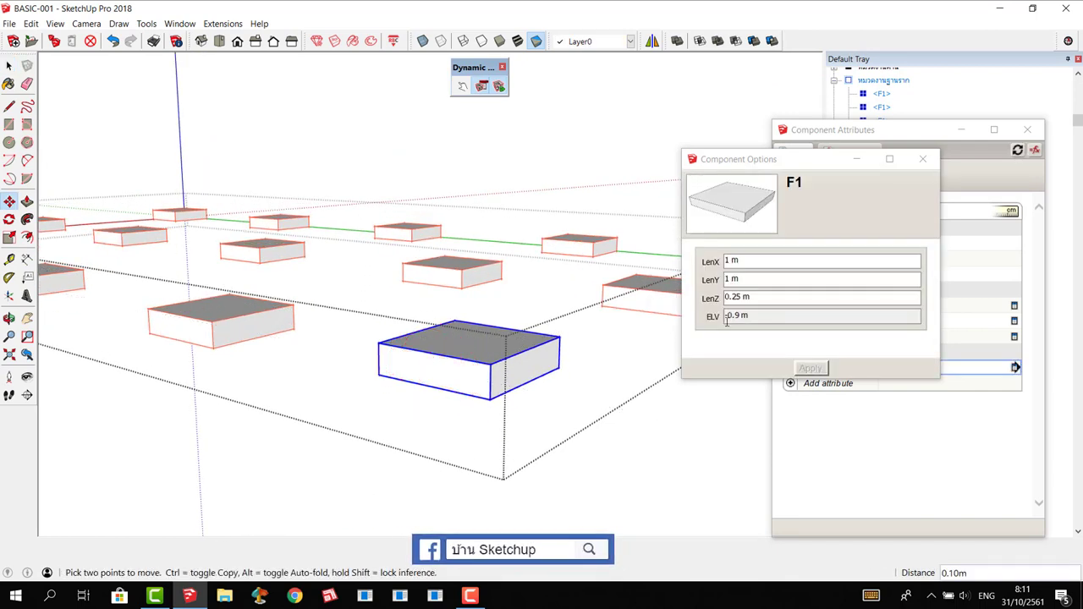
pyautogui.hotkey('ctrl', 'z')
# Set F1's LenX and LenY to 1.2 m, enter a new LenZ, and apply.
pyautogui.click(715, 262)
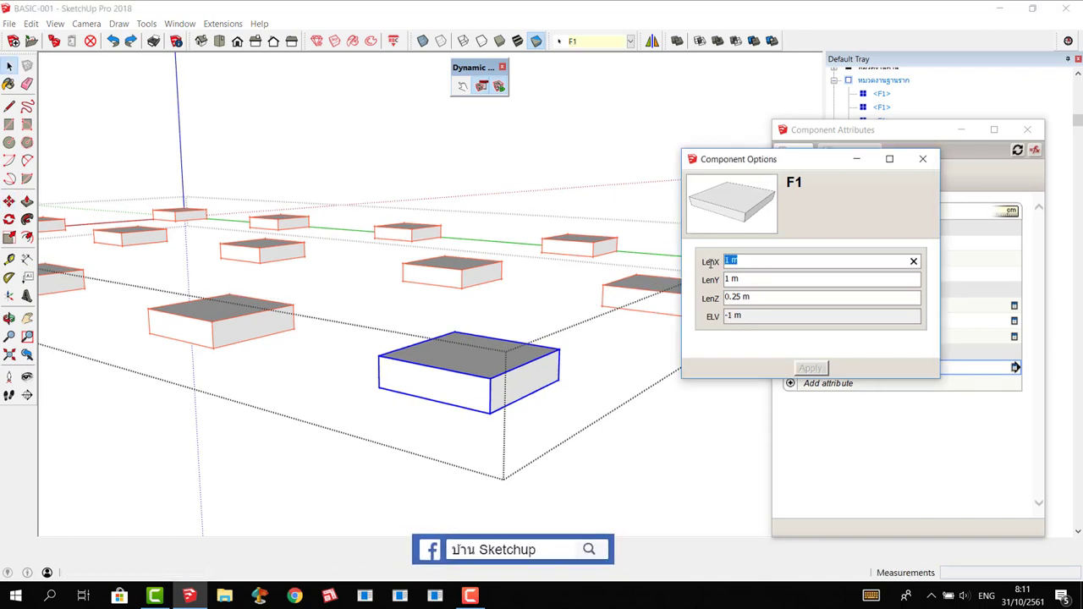
pyautogui.write('1.2')
pyautogui.click(711, 280)
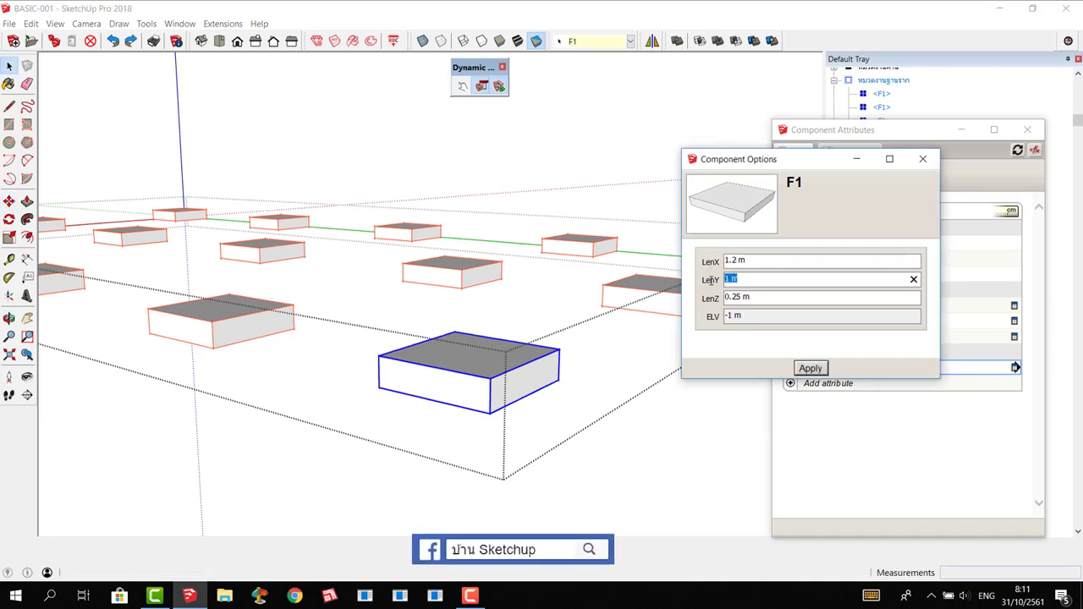
pyautogui.write('1.2')
pyautogui.click(741, 298)
pyautogui.click(702, 298)
pyautogui.write('3')
pyautogui.click(808, 369)
# Correct F1's LenZ to 0.3 m and apply.
pyautogui.moveTo(573, 339)
pyautogui.mouseDown(button='middle')
pyautogui.moveTo(477, 339)
pyautogui.moveTo(479, 271)
pyautogui.mouseUp(button='middle')
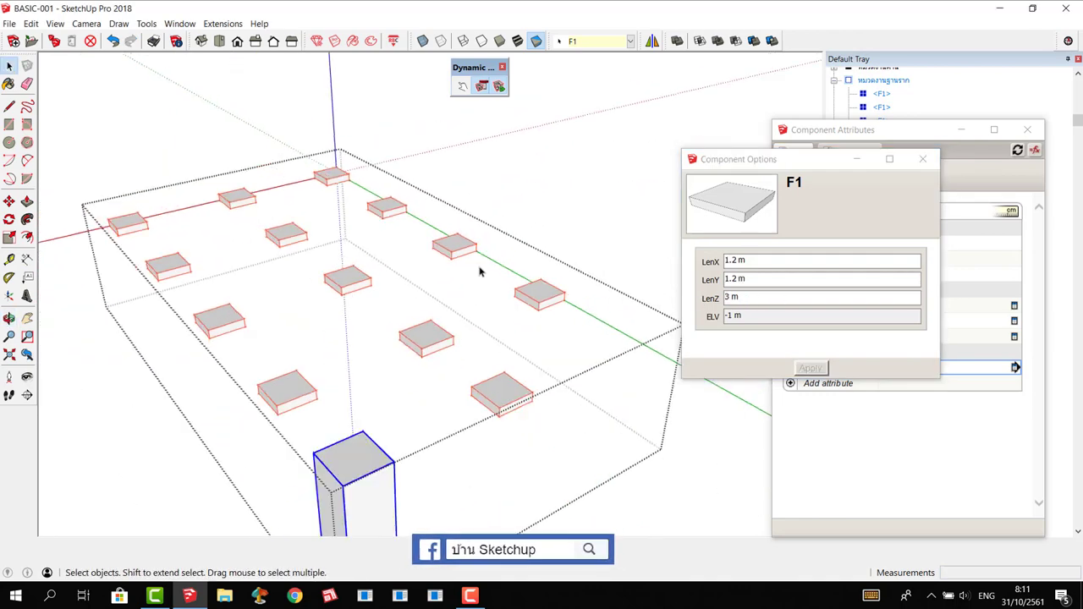
pyautogui.scroll(-1, 479, 271)
pyautogui.click(699, 299)
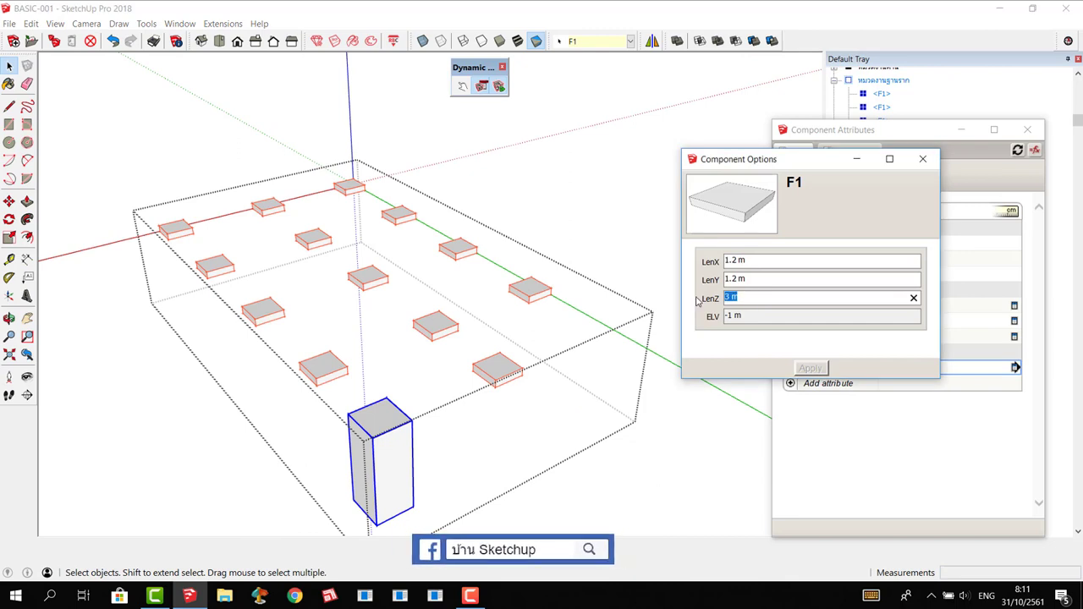
pyautogui.write('-3')
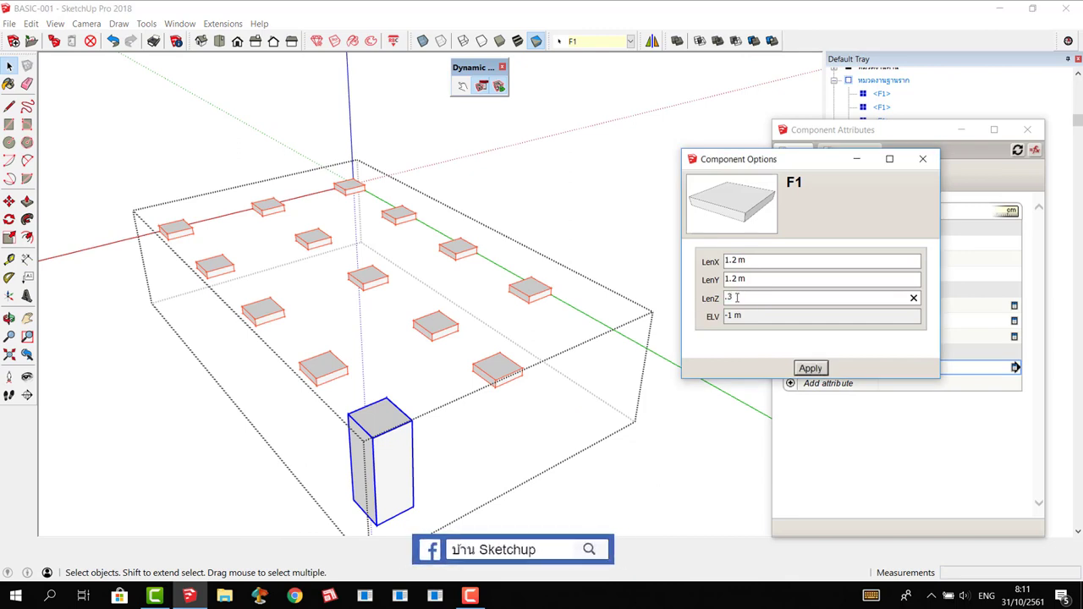
pyautogui.click(810, 368)
pyautogui.moveTo(415, 392)
pyautogui.mouseDown(button='middle')
pyautogui.moveTo(549, 335)
pyautogui.moveTo(468, 366)
pyautogui.mouseUp(button='middle')
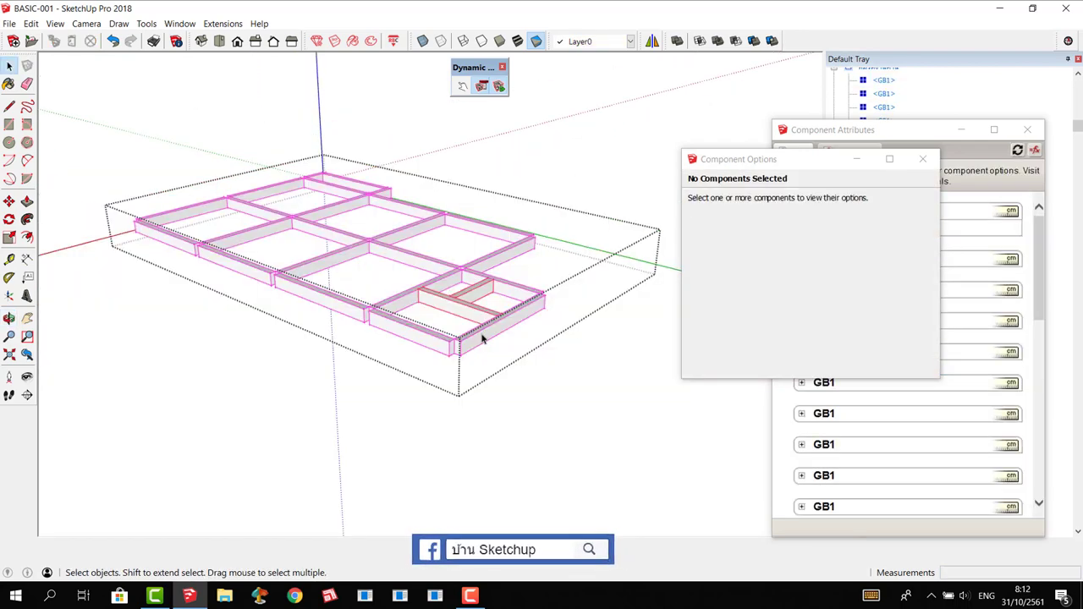
# Select the two right-hand footing pads and make them a unique component.
pyautogui.moveTo(479, 336); pyautogui.dragTo(464, 218, button='middle')
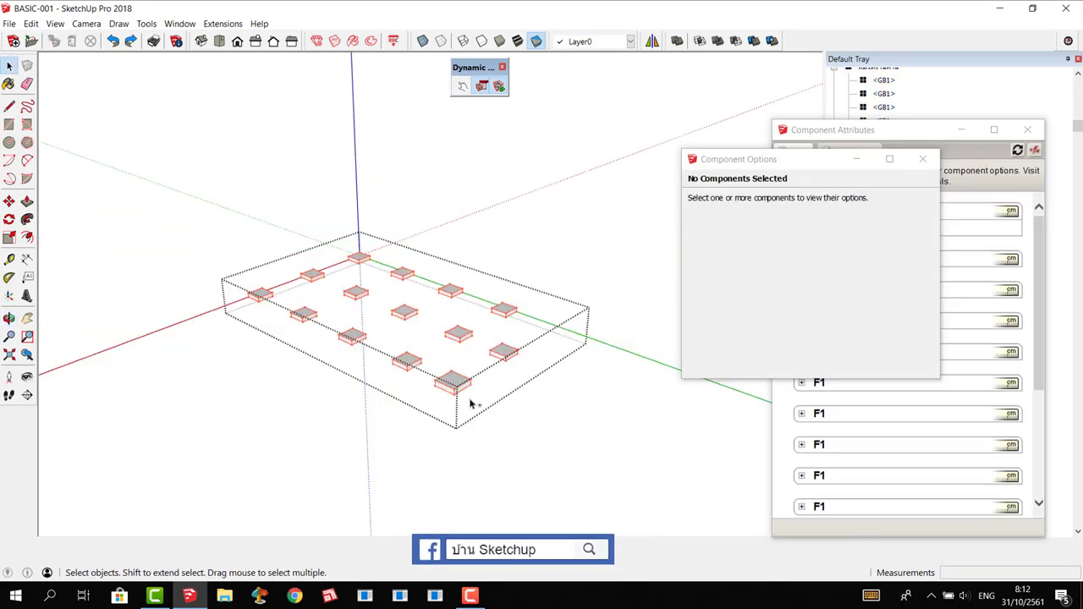
pyautogui.moveTo(457, 388); pyautogui.dragTo(507, 319, button='middle')
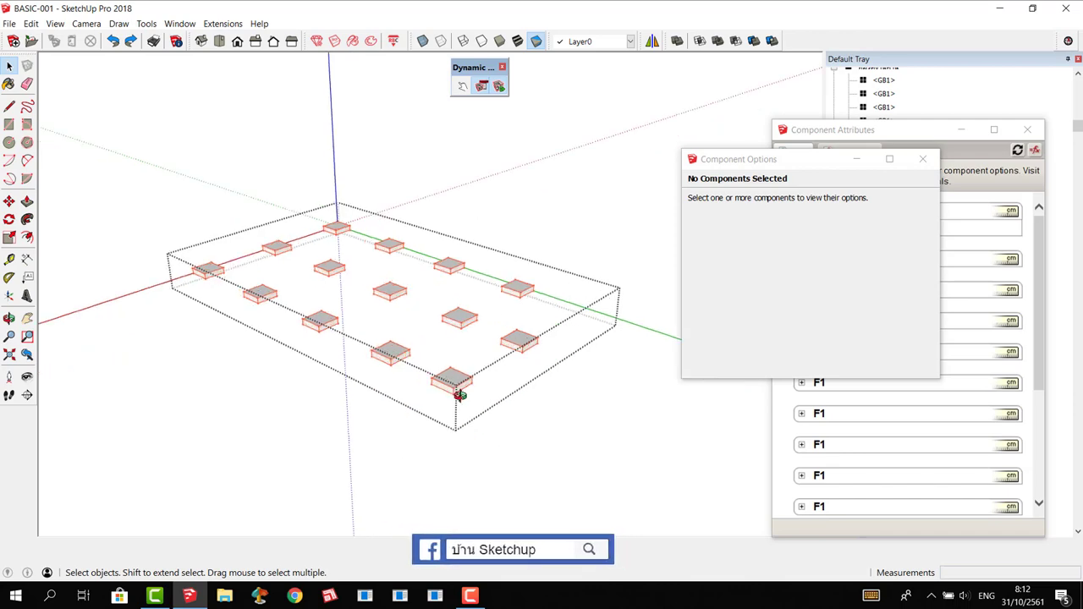
pyautogui.moveTo(531, 303)
pyautogui.mouseDown()
pyautogui.moveTo(618, 434)
pyautogui.moveTo(602, 382)
pyautogui.mouseUp()
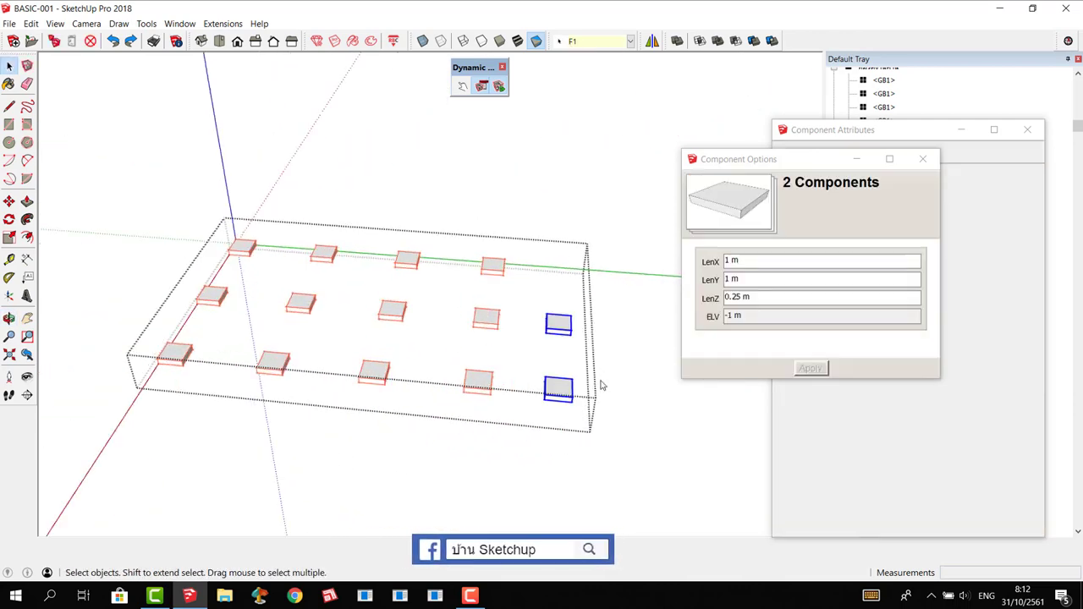
pyautogui.moveTo(602, 382)
pyautogui.mouseDown(button='middle')
pyautogui.moveTo(496, 375)
pyautogui.moveTo(494, 349)
pyautogui.mouseUp(button='middle')
pyautogui.scroll(2, 478, 387)
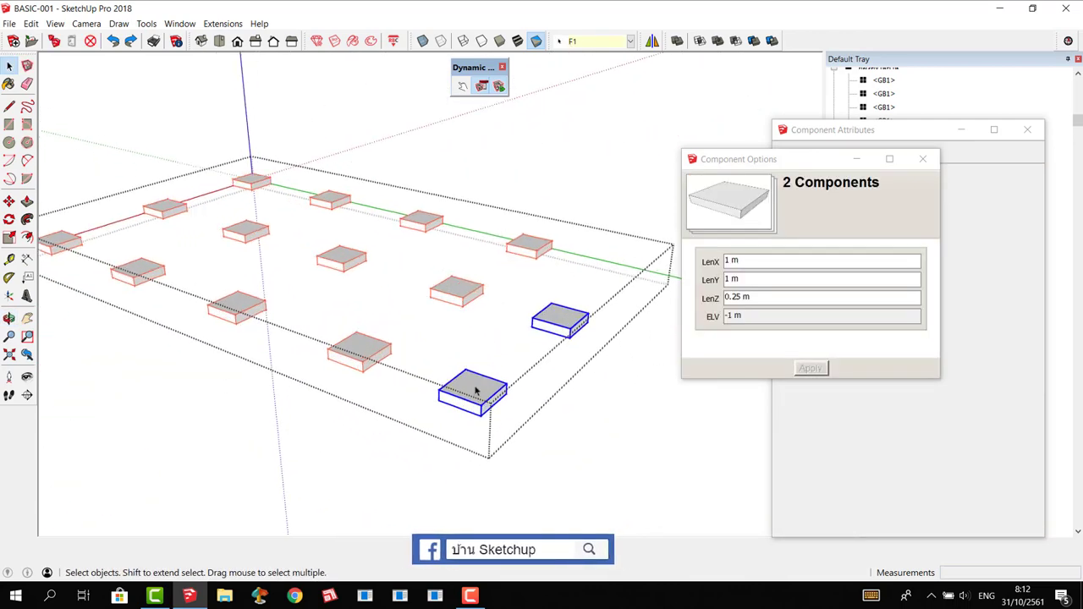
pyautogui.rightClick(477, 388)
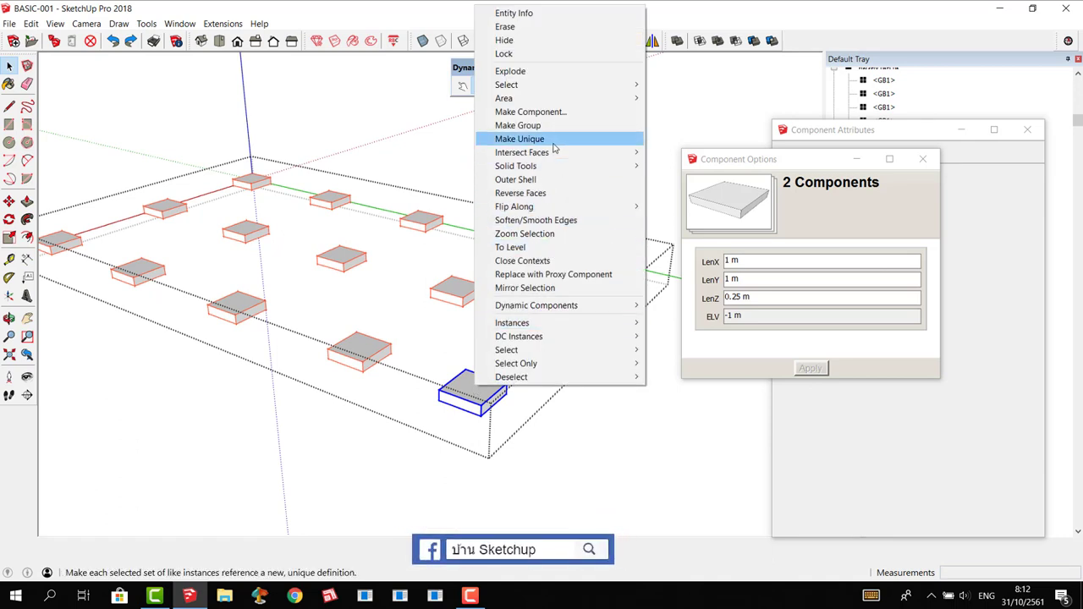
pyautogui.click(555, 142)
# Give both footings LenX 1.2, LenY 1.2 and LenZ 0.3 and apply the new sizes.
pyautogui.click(726, 264)
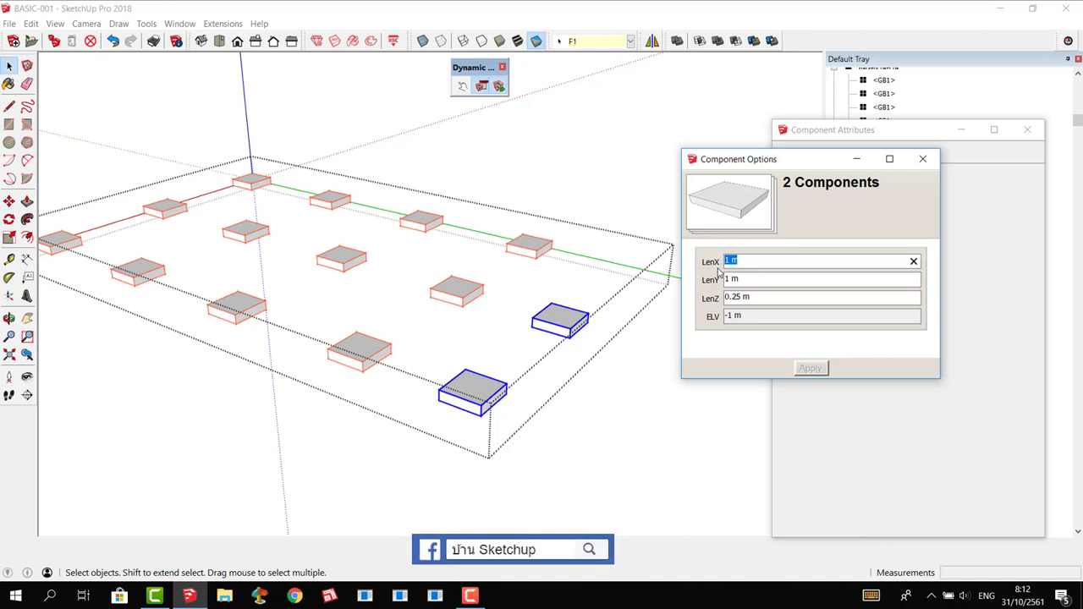
pyautogui.write('1.2')
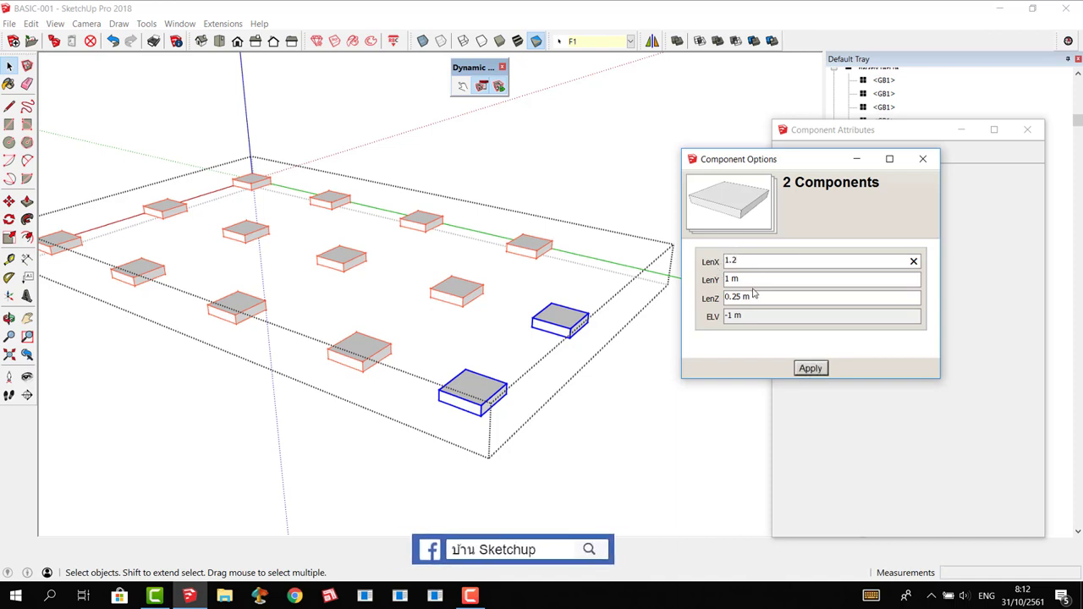
pyautogui.press('Tab')
pyautogui.write('1.')
pyautogui.press('Tab')
pyautogui.press('BackSpace')
pyautogui.click(811, 370)
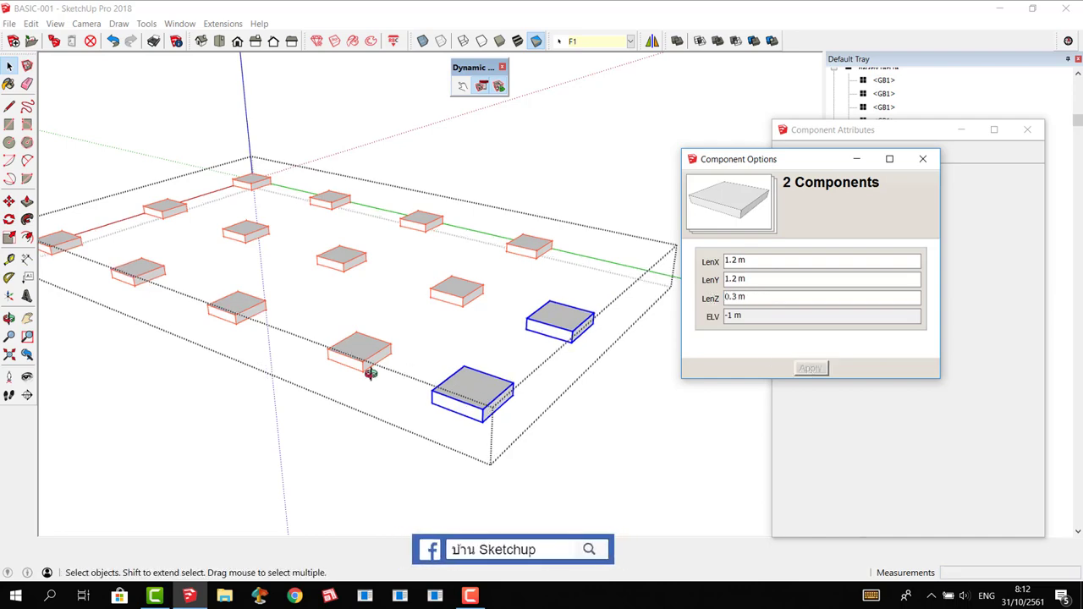
pyautogui.moveTo(367, 370); pyautogui.dragTo(586, 378, button='middle')
pyautogui.press('space')
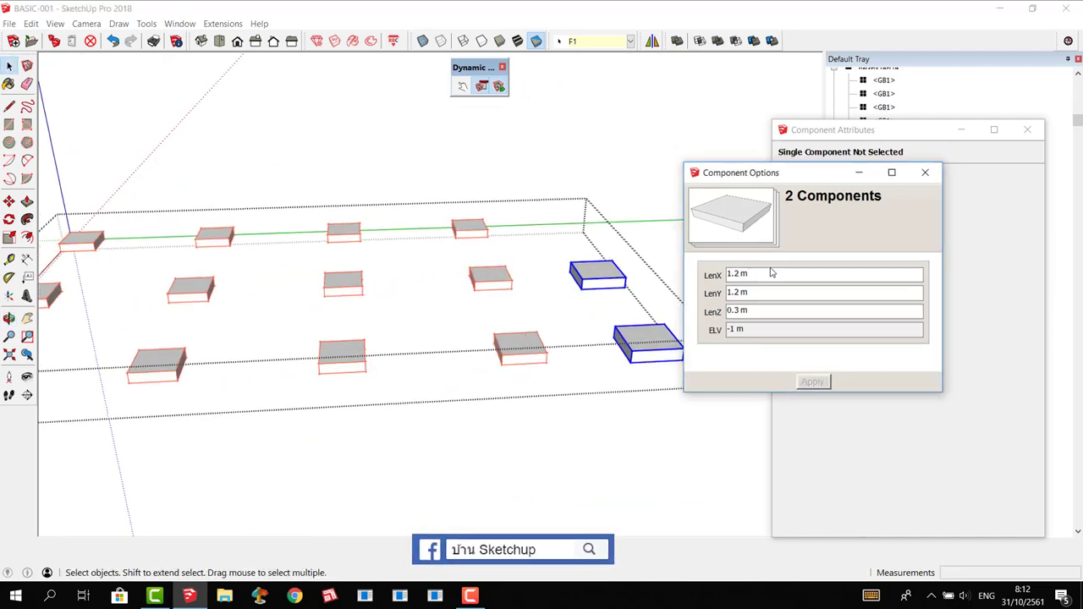
pyautogui.moveTo(754, 159); pyautogui.dragTo(781, 346)
# Rename the upper right footing's definition from F1#1 to F2 in Entity Info.
pyautogui.click(1028, 130)
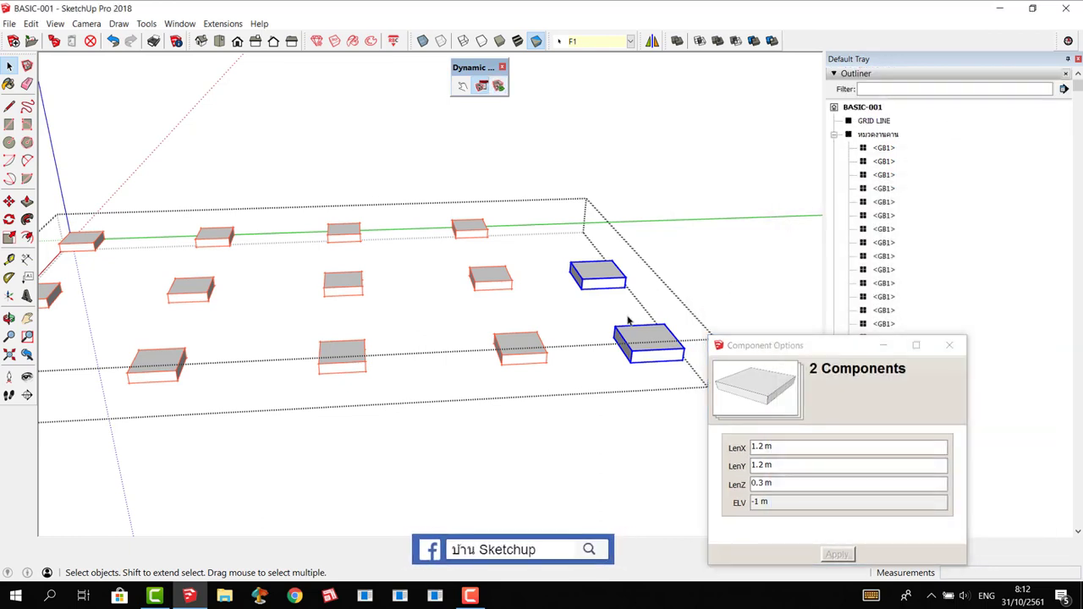
pyautogui.click(598, 281)
pyautogui.rightClick(598, 280)
pyautogui.click(641, 165)
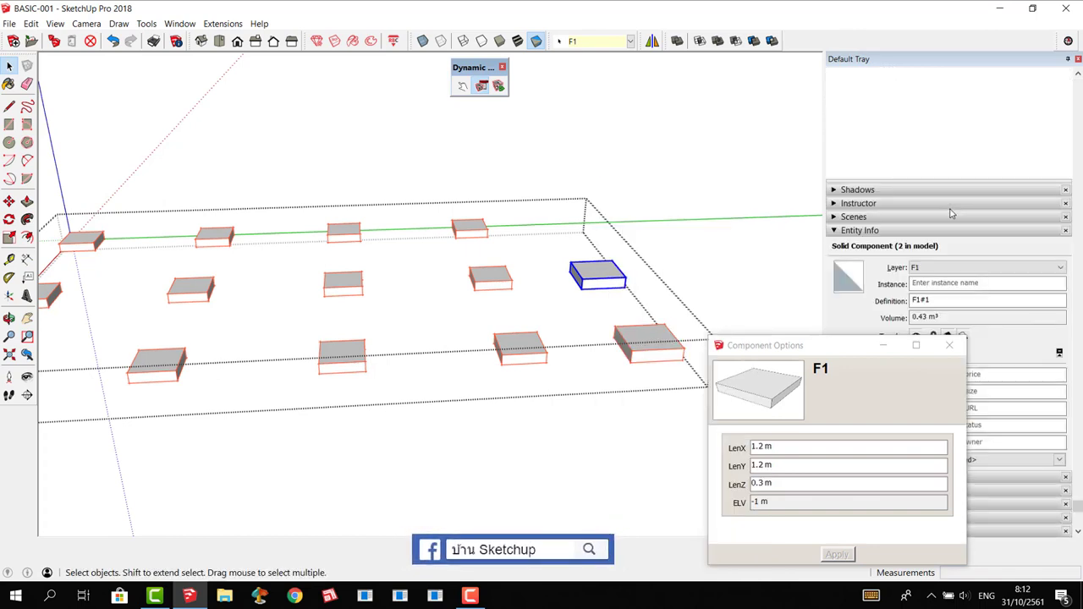
pyautogui.moveTo(932, 273); pyautogui.dragTo(902, 280)
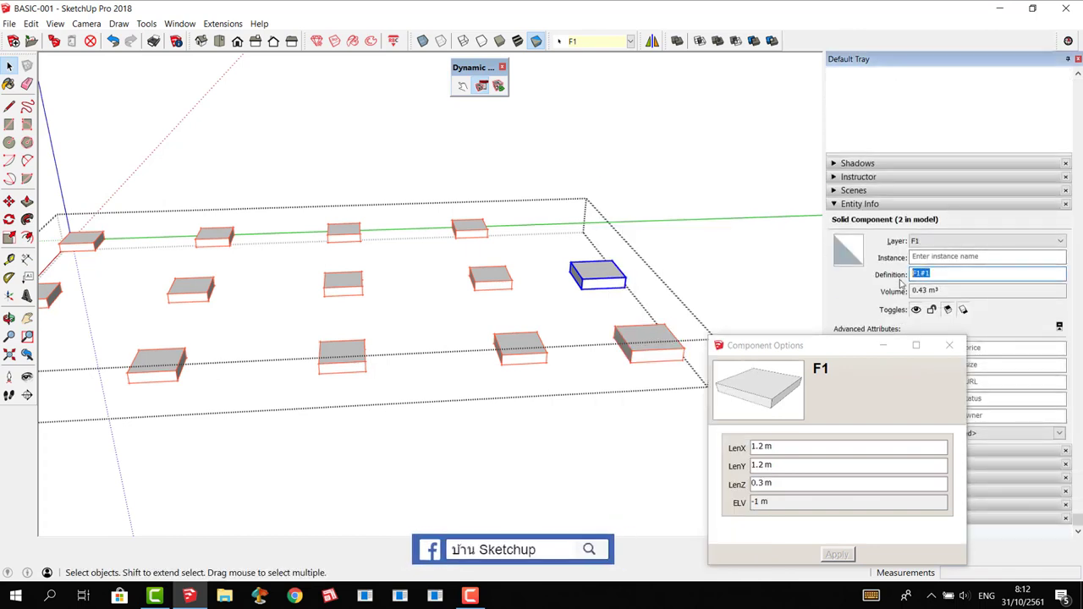
pyautogui.write('F2')
# Move the panel aside and select the right-hand footings individually.
pyautogui.moveTo(796, 345); pyautogui.dragTo(296, 49)
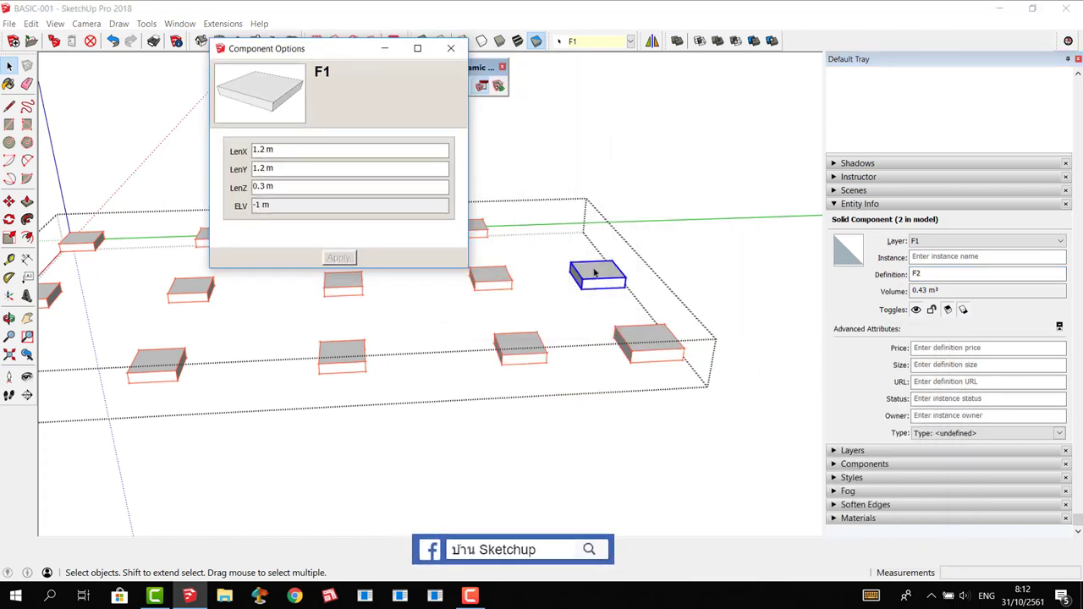
pyautogui.moveTo(555, 233); pyautogui.dragTo(724, 394)
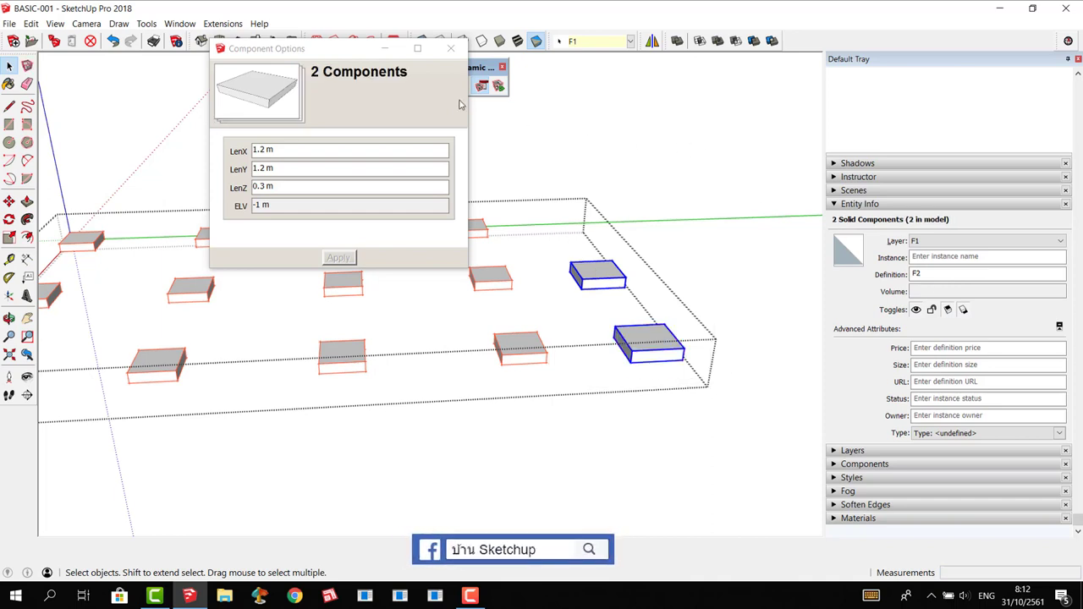
pyautogui.moveTo(360, 54); pyautogui.dragTo(275, 53)
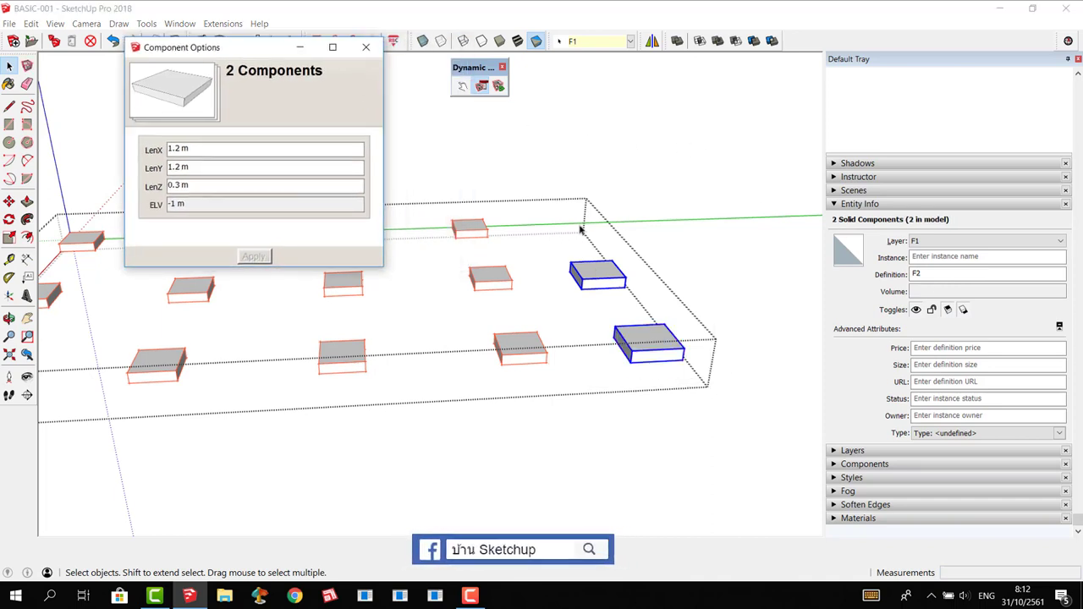
pyautogui.click(598, 276)
pyautogui.click(637, 346)
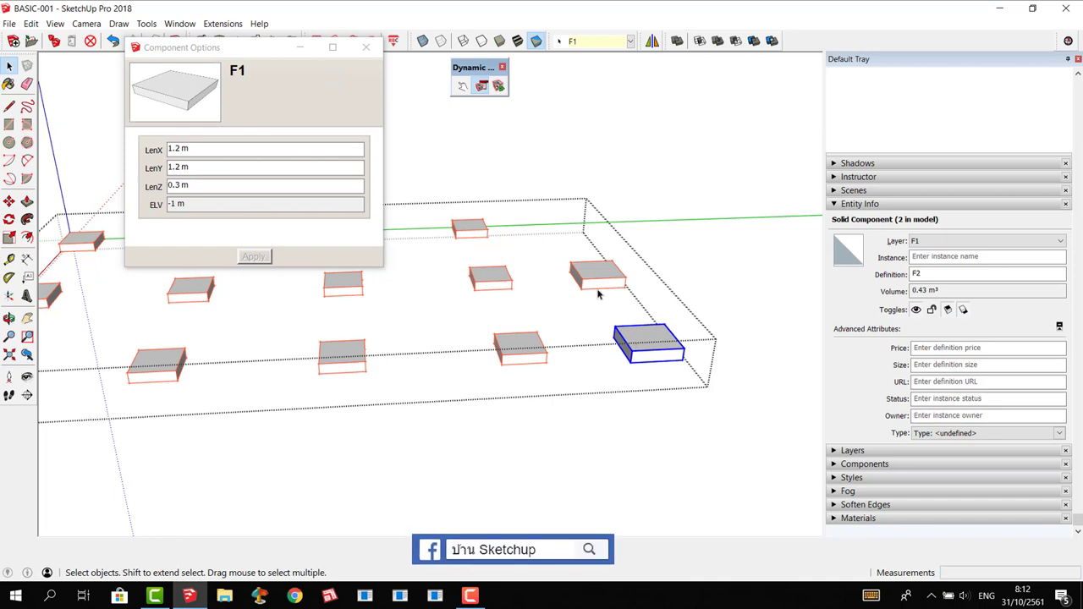
# Rename the dynamic component from F1 to F2 in Component Attributes.
pyautogui.click(497, 87)
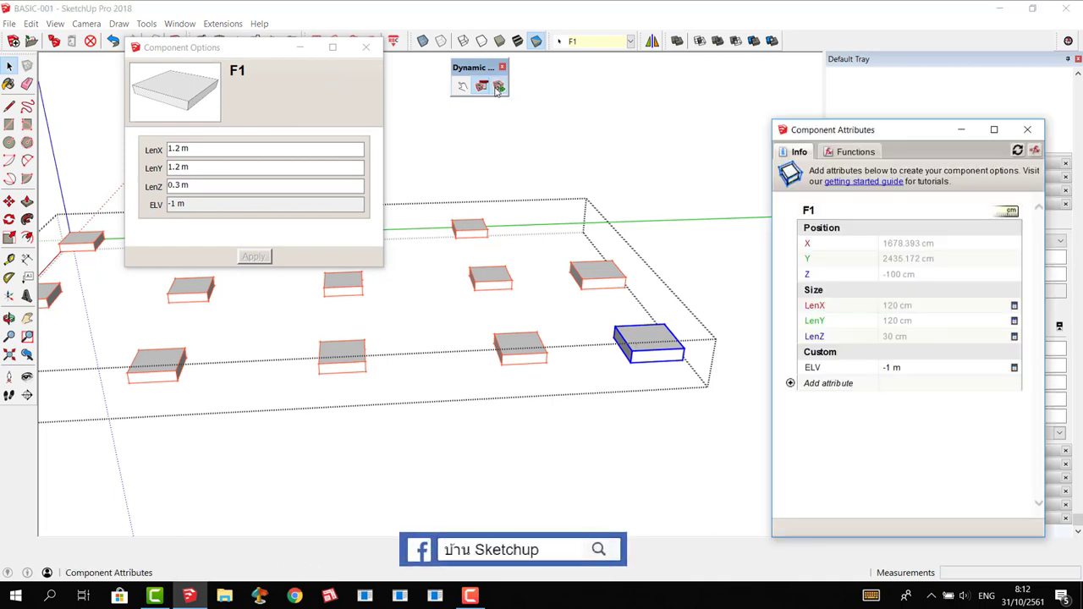
pyautogui.doubleClick(809, 211)
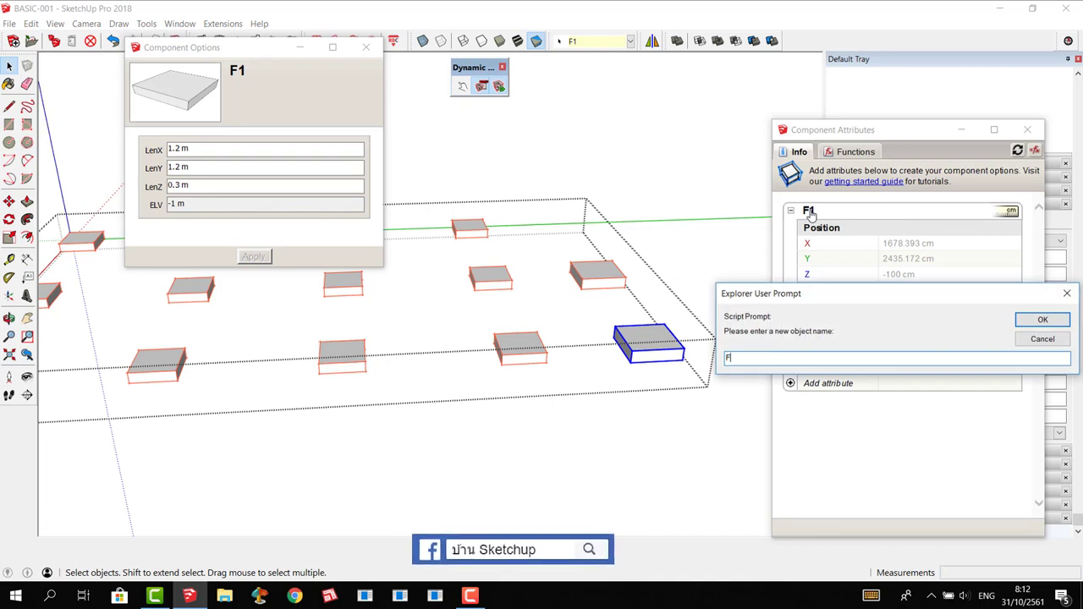
pyautogui.write('2')
pyautogui.press('Return')
pyautogui.click(614, 287)
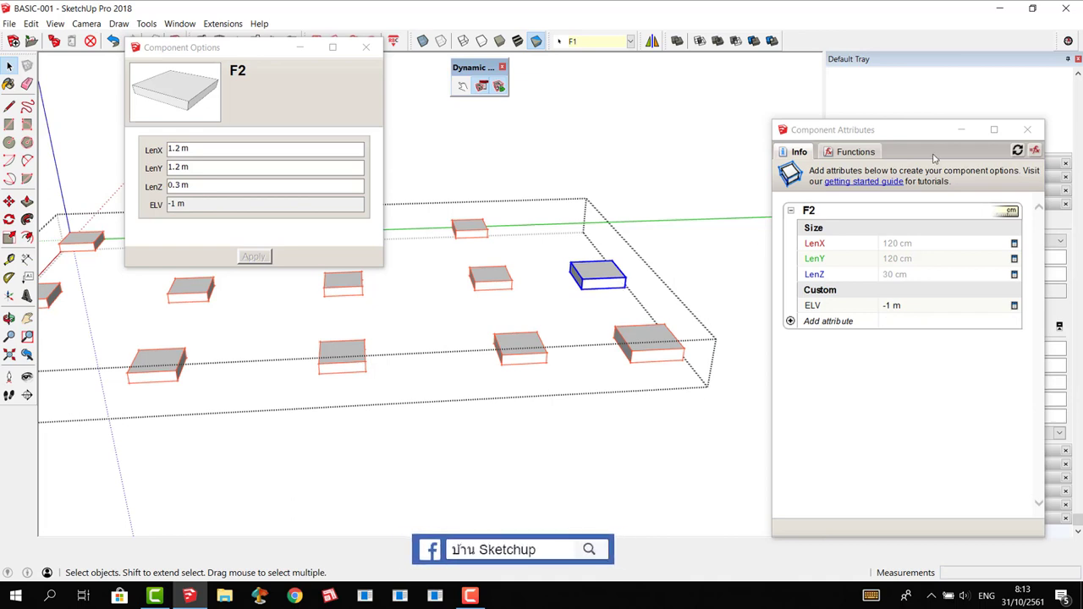
# Add a new layer named F2 in the Layers panel.
pyautogui.click(1027, 130)
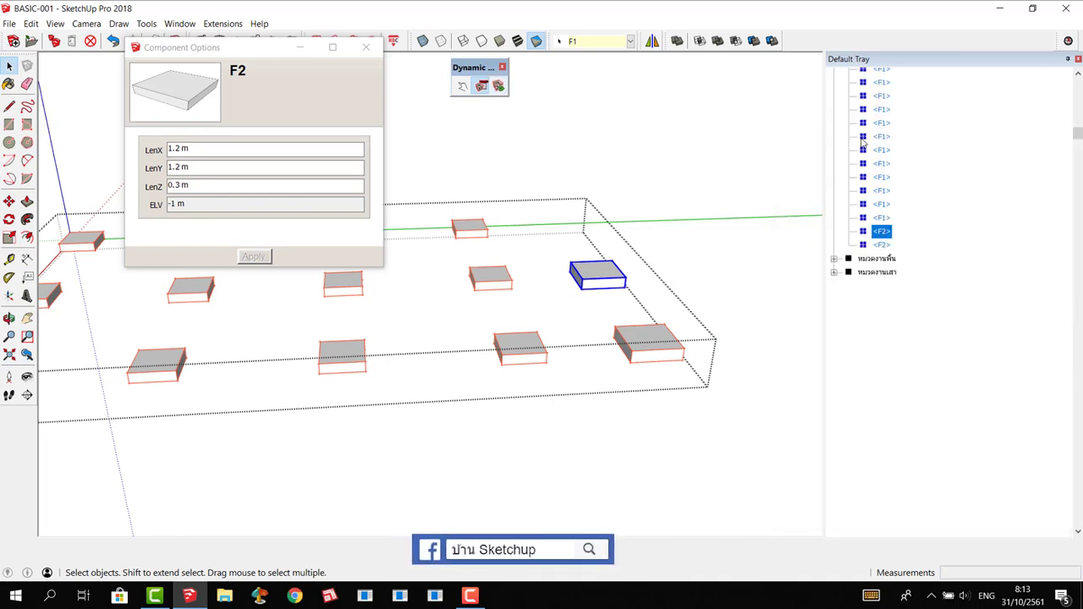
pyautogui.click(835, 82)
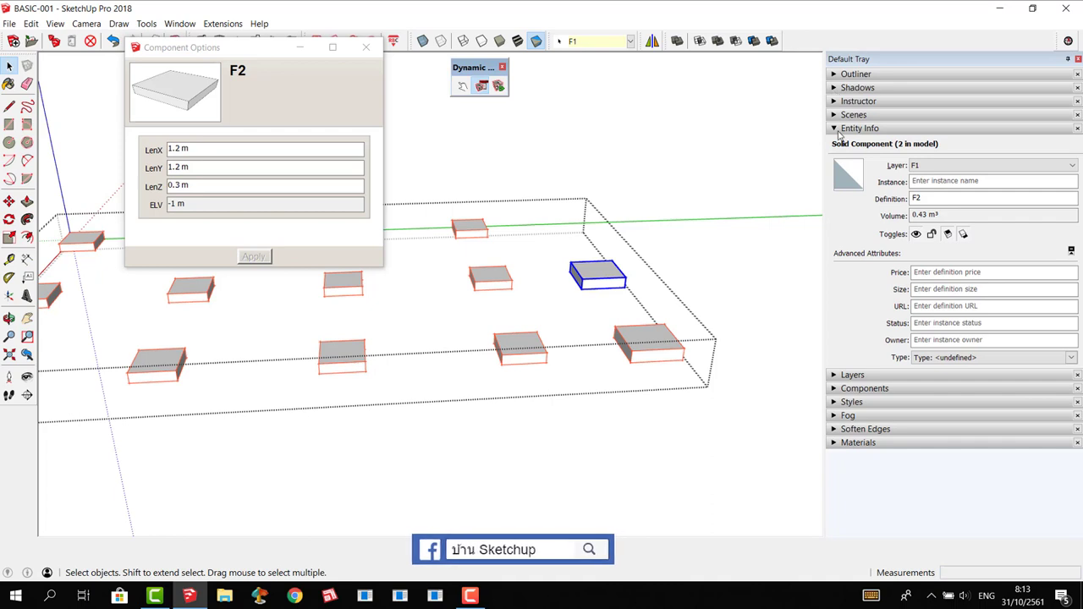
pyautogui.click(838, 130)
pyautogui.click(841, 146)
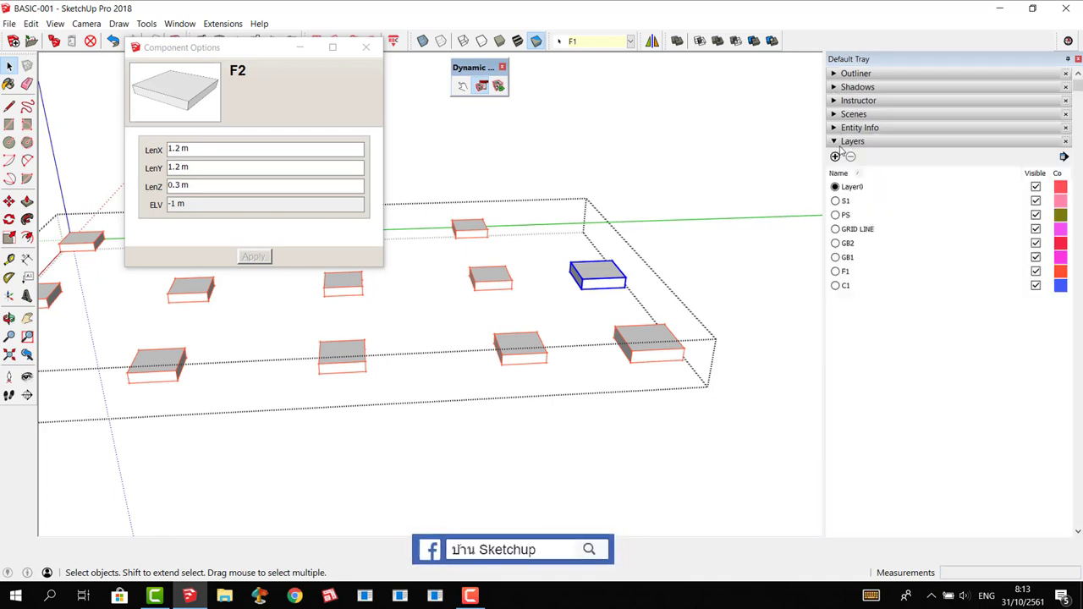
pyautogui.click(836, 157)
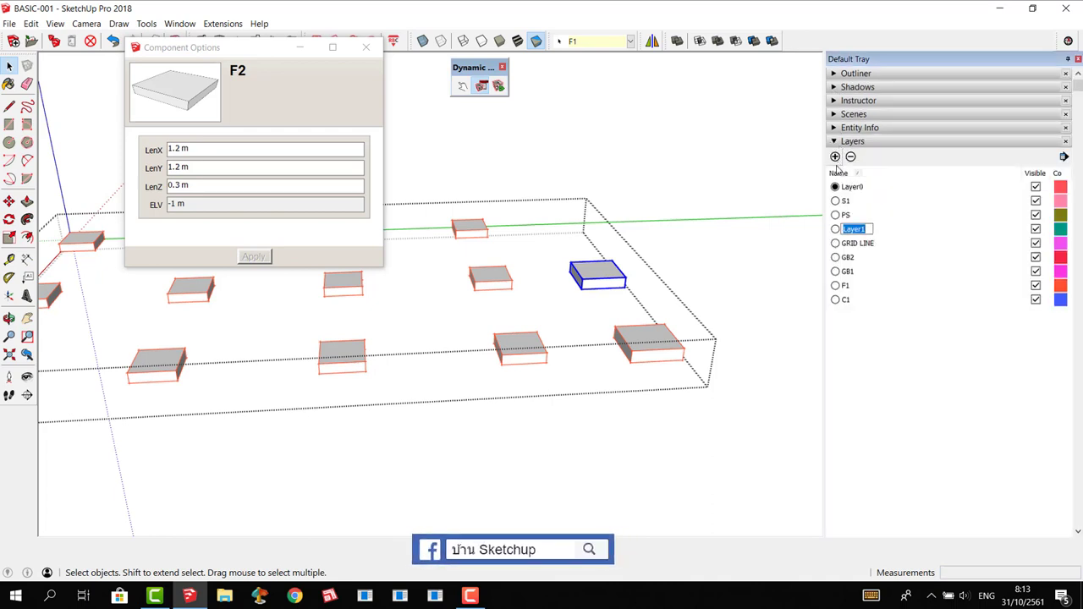
pyautogui.write('F2')
pyautogui.press('Return')
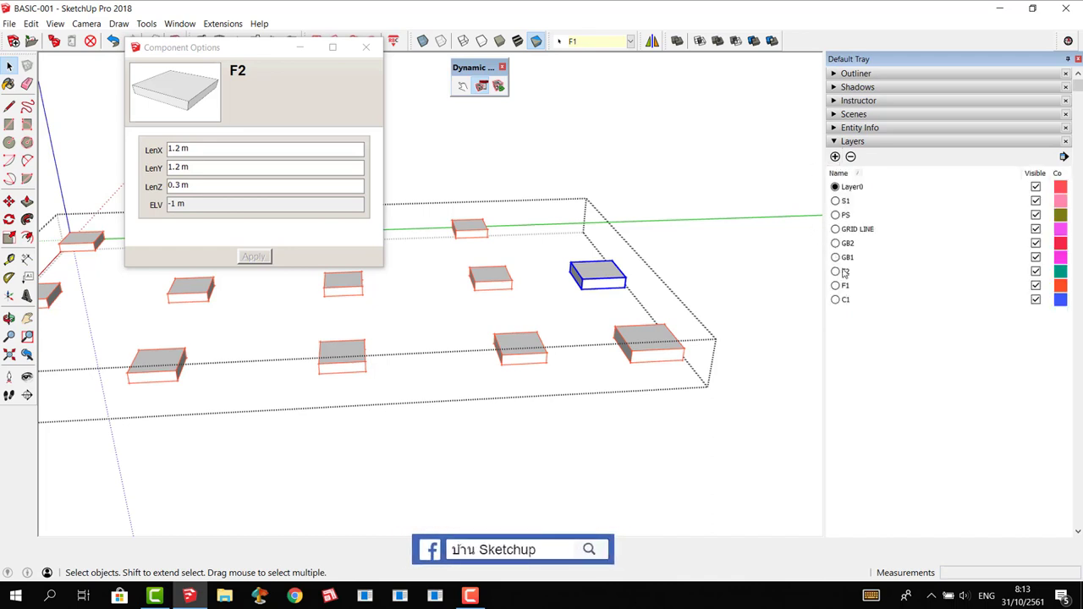
# Put both enlarged footings on layer F2 and close Component Options.
pyautogui.moveTo(567, 239); pyautogui.dragTo(728, 417)
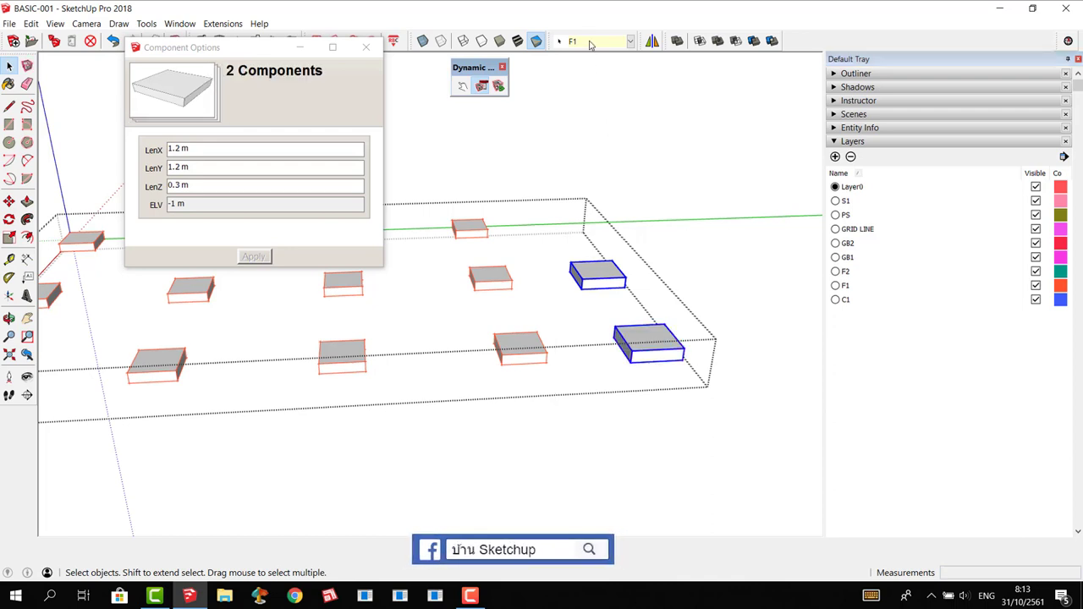
pyautogui.click(630, 40)
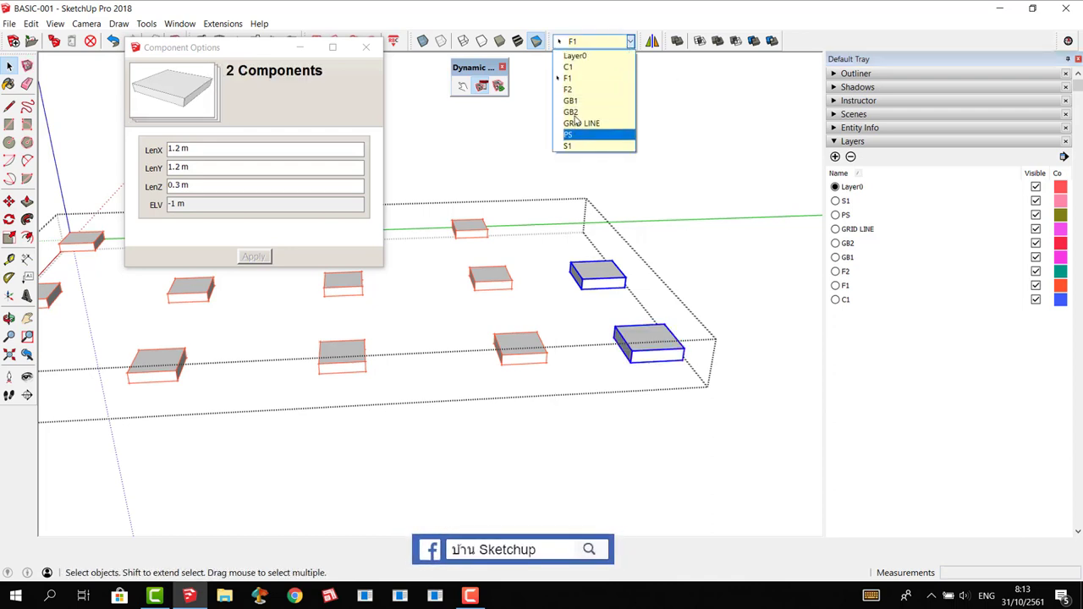
pyautogui.click(583, 88)
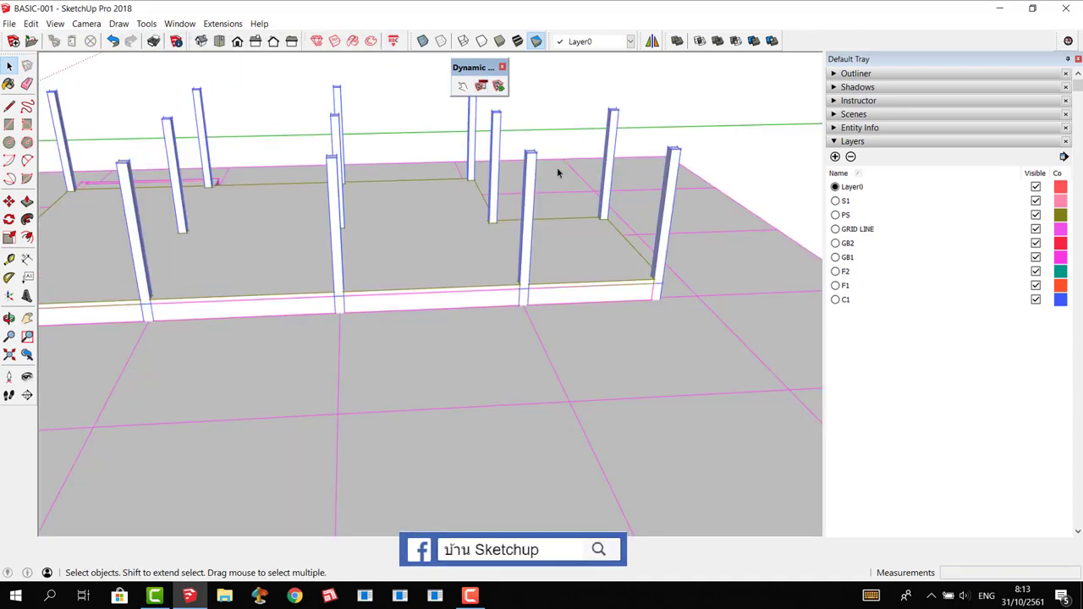
pyautogui.moveTo(559, 169)
pyautogui.mouseDown(button='middle')
pyautogui.moveTo(437, 193)
pyautogui.moveTo(787, 188)
pyautogui.mouseUp(button='middle')
# Expand the Outliner and open the footings group for editing.
pyautogui.click(833, 143)
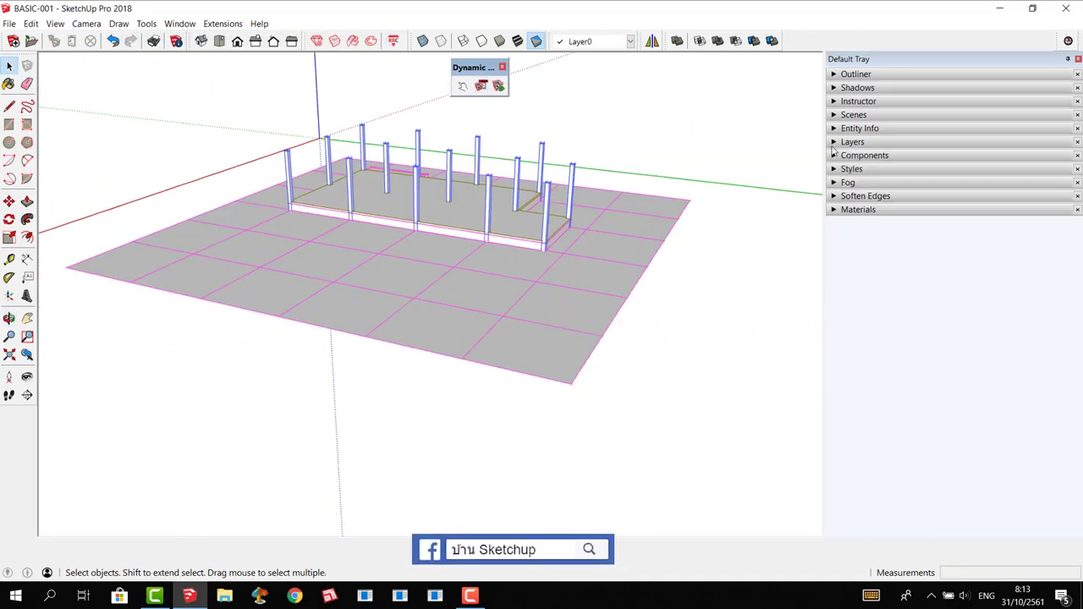
pyautogui.click(855, 74)
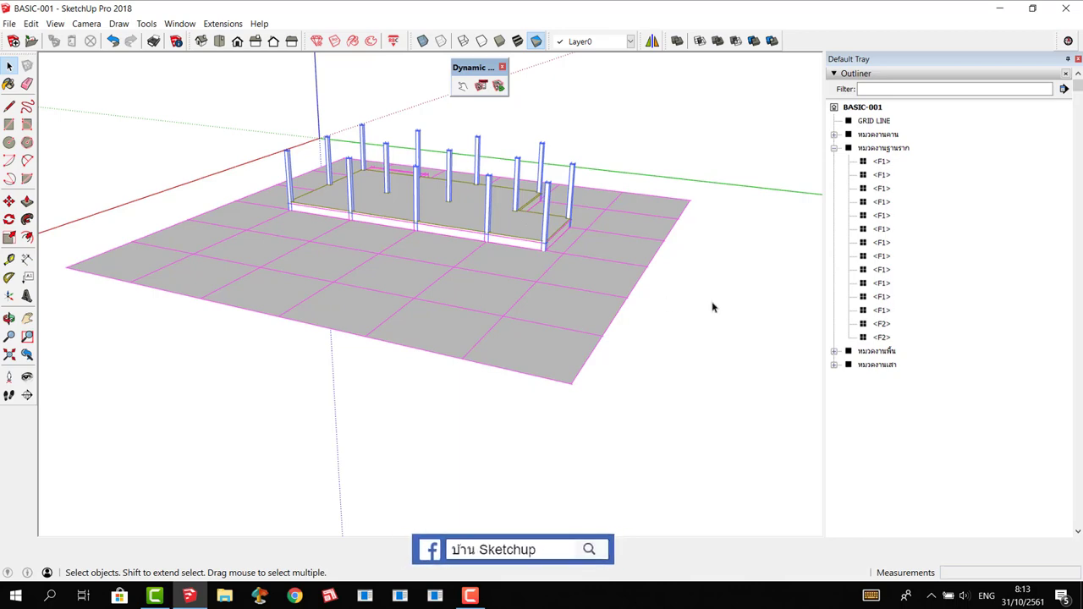
pyautogui.moveTo(477, 268); pyautogui.dragTo(471, 251, button='middle')
pyautogui.doubleClick(880, 148)
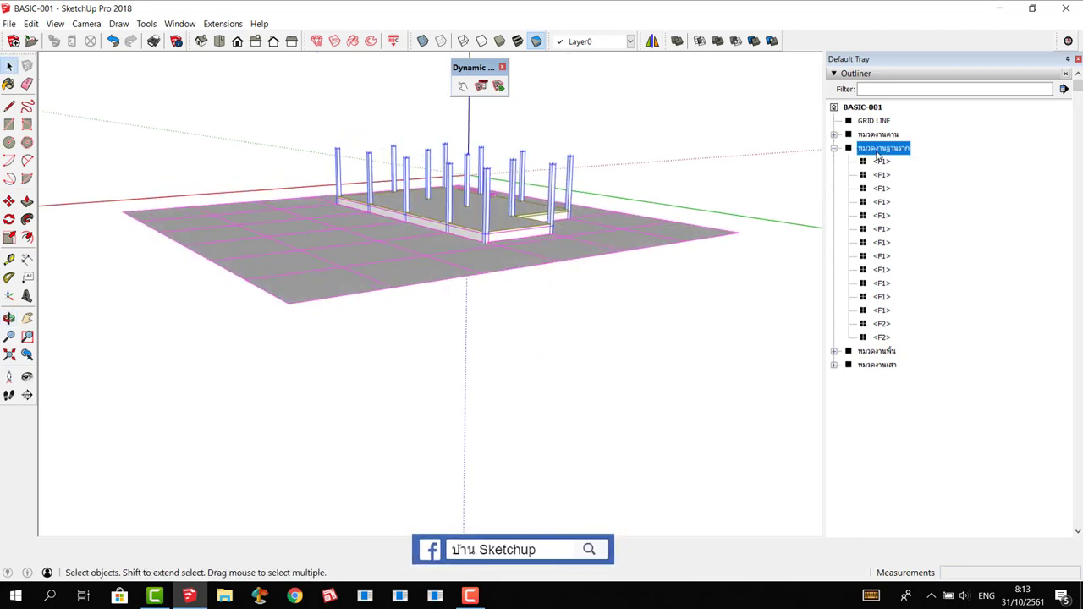
pyautogui.moveTo(518, 211); pyautogui.dragTo(536, 356, button='middle')
pyautogui.scroll(3, 570, 375)
pyautogui.scroll(3, 571, 375)
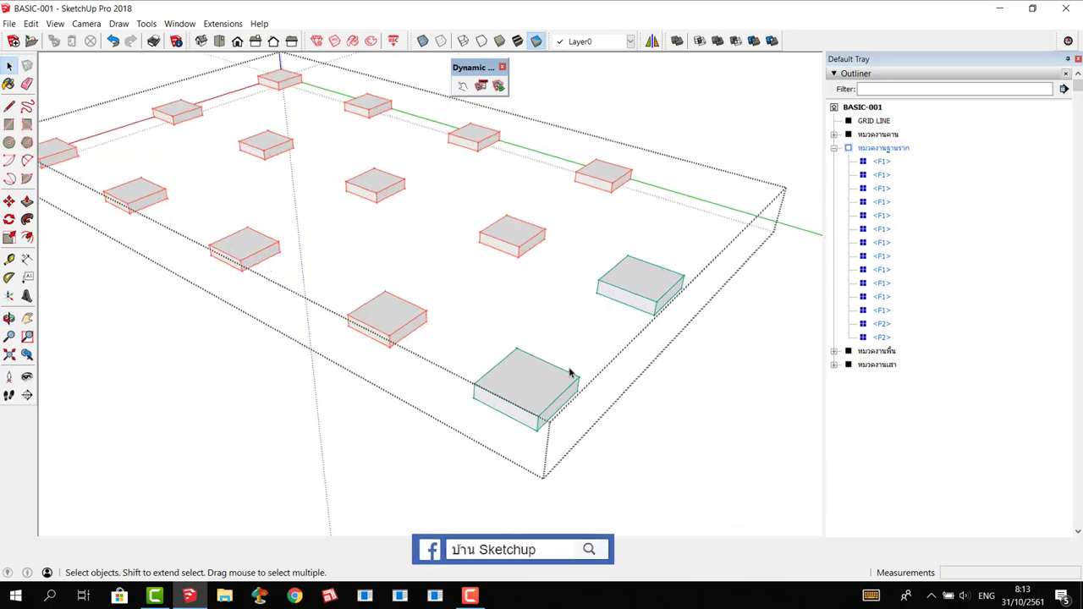
# Compare the F2 and F1 footings in Component Options.
pyautogui.click(615, 289)
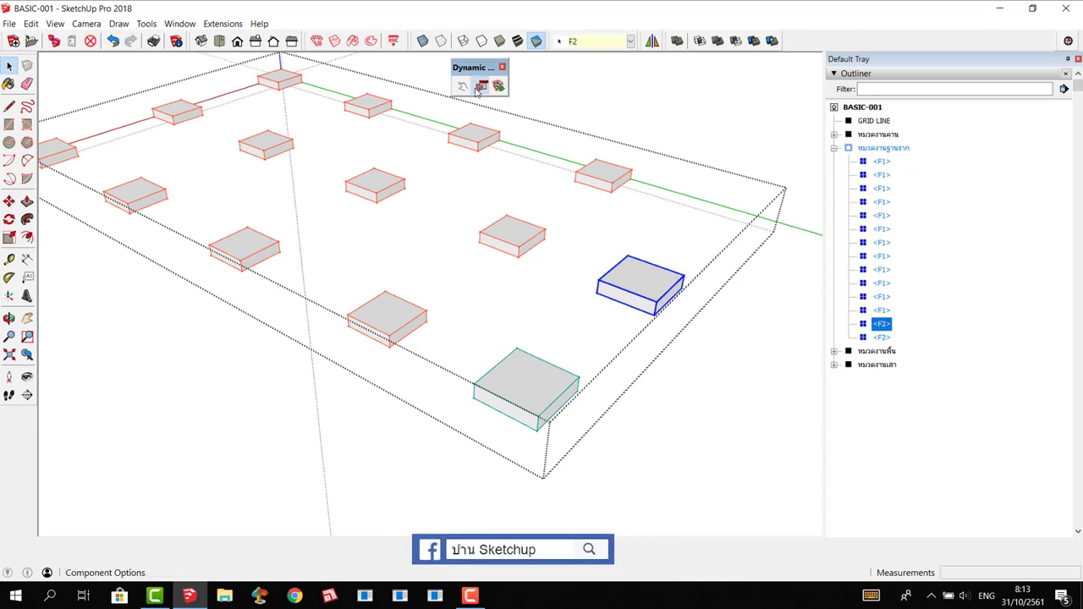
pyautogui.click(481, 85)
pyautogui.moveTo(205, 53); pyautogui.dragTo(812, 132)
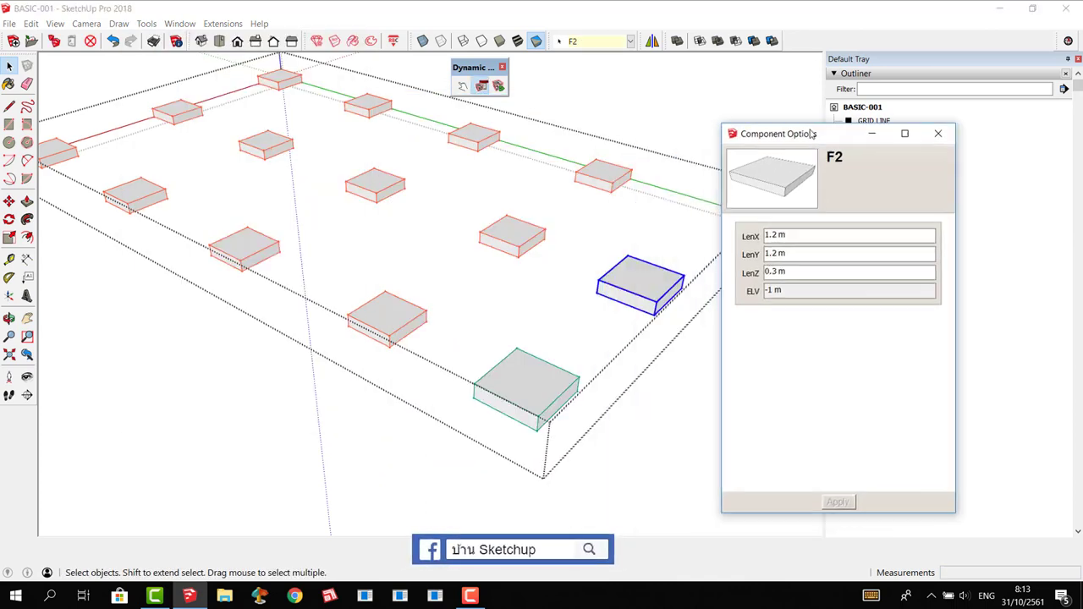
pyautogui.click(407, 310)
pyautogui.click(510, 247)
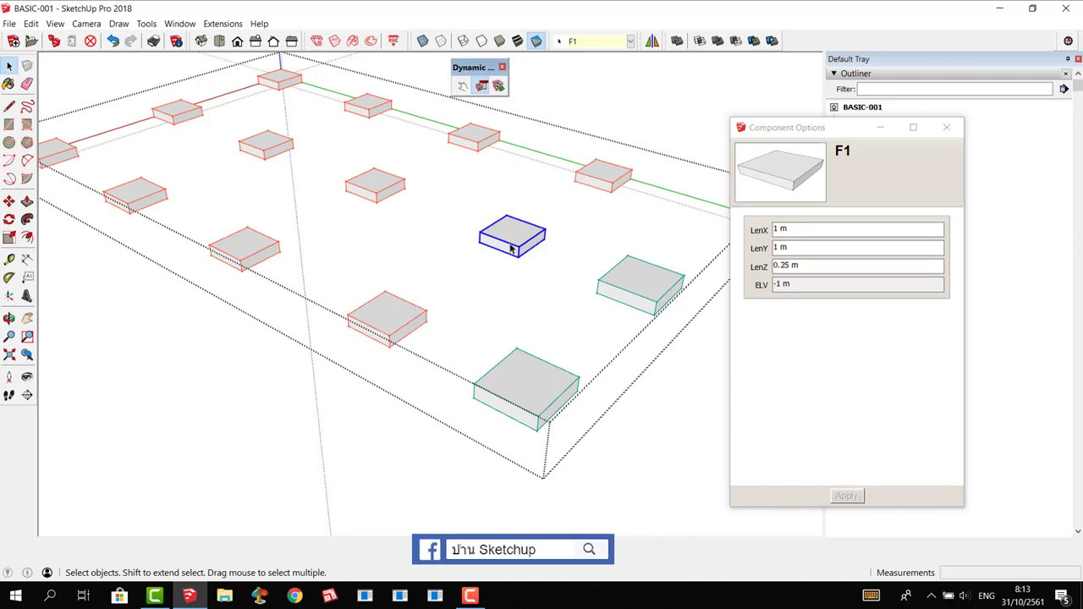
pyautogui.moveTo(459, 312)
pyautogui.mouseDown(button='middle')
pyautogui.moveTo(454, 322)
pyautogui.moveTo(483, 313)
pyautogui.mouseUp(button='middle')
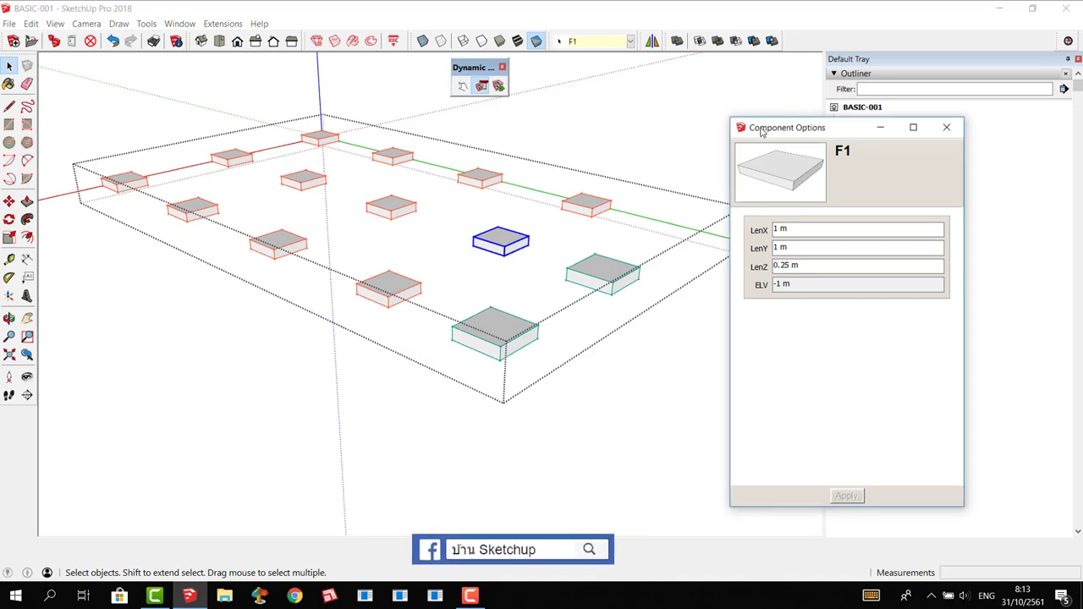
# Open Component Attributes for the front F2 footing.
pyautogui.moveTo(771, 130); pyautogui.dragTo(576, 193)
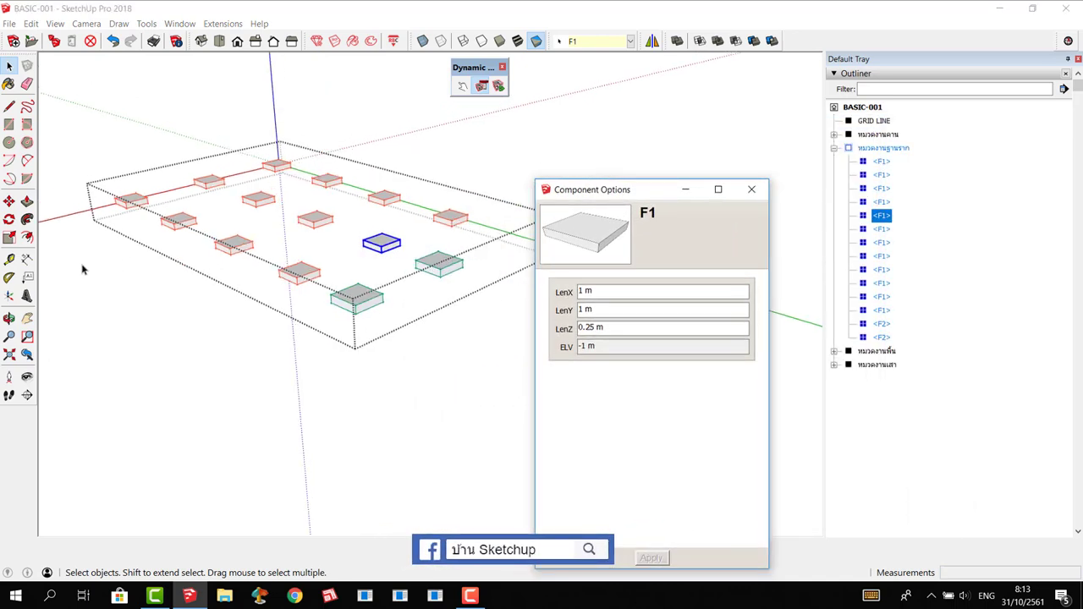
pyautogui.moveTo(80, 266); pyautogui.dragTo(387, 302, button='middle')
pyautogui.click(387, 302)
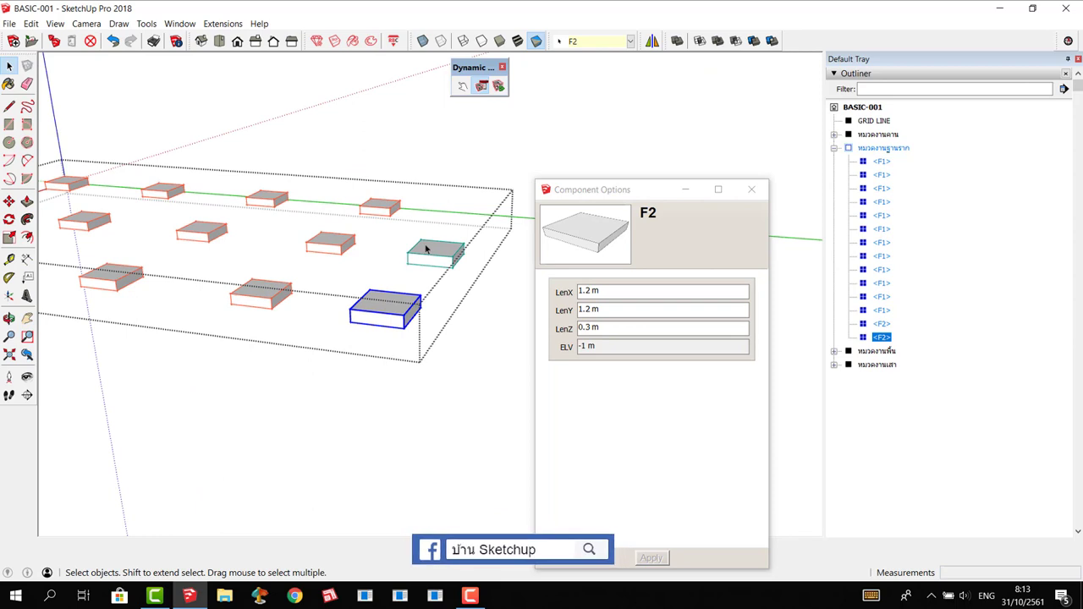
pyautogui.click(426, 249)
pyautogui.click(396, 320)
pyautogui.click(499, 86)
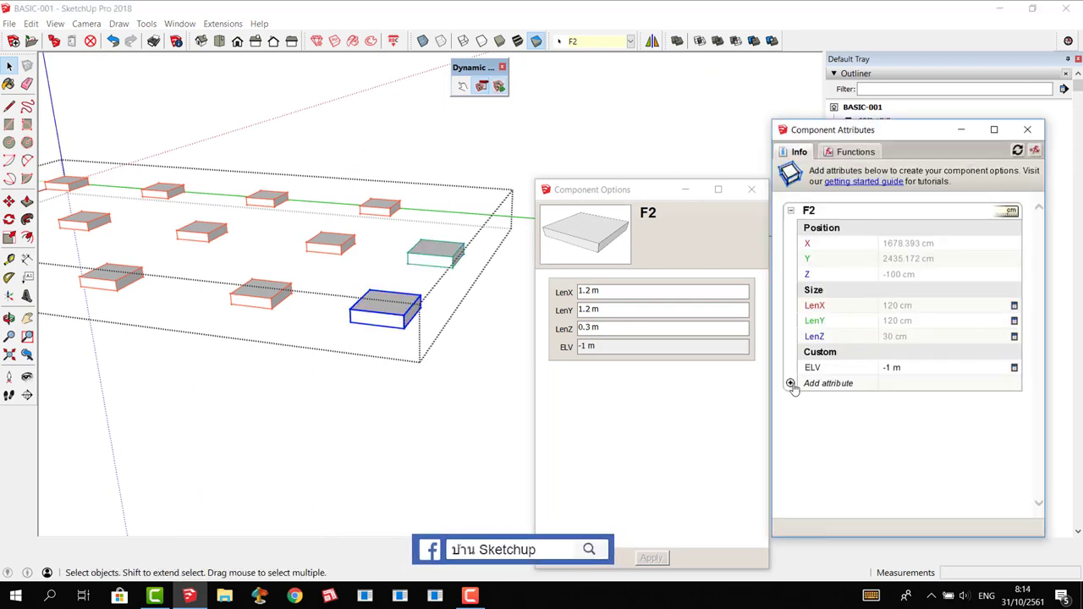
# Add an ST attribute to F2 chosen from a list, with a Thai concrete-strength label.
pyautogui.click(790, 383)
pyautogui.write('ST')
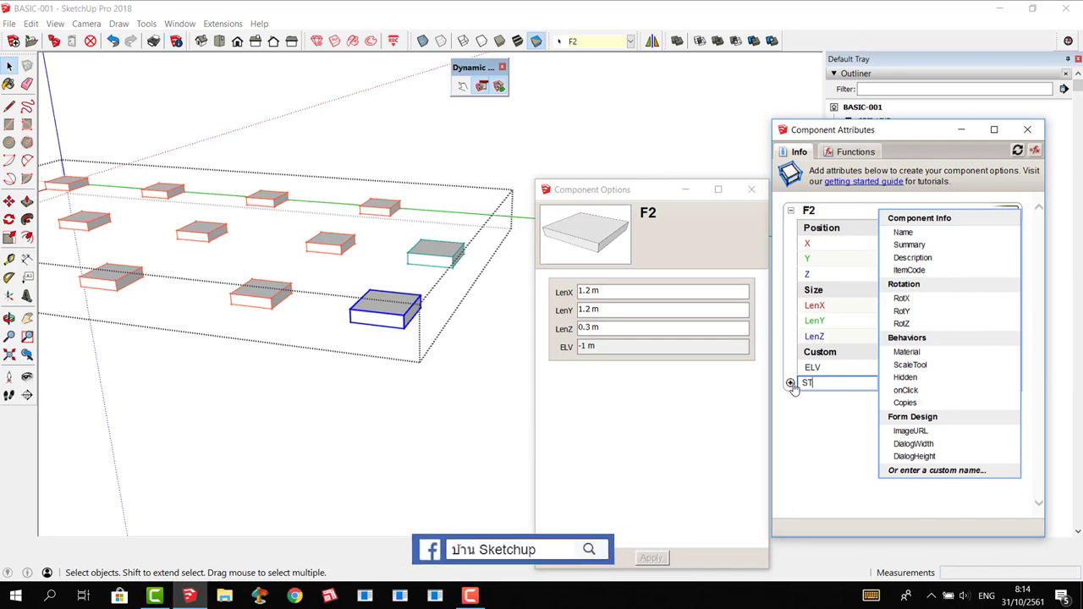
pyautogui.press('Return')
pyautogui.click(1015, 384)
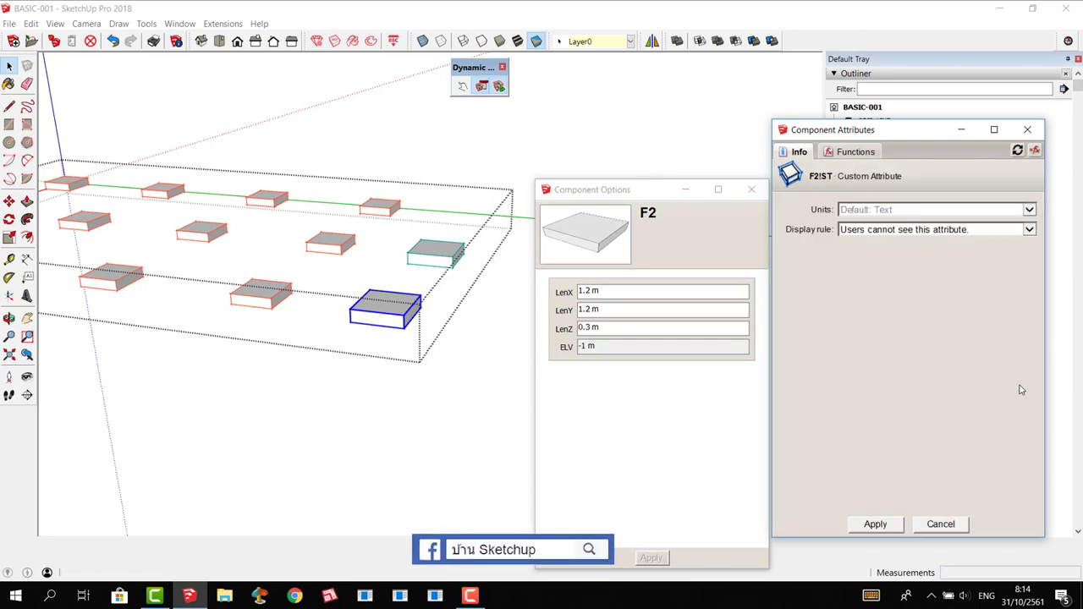
pyautogui.click(1031, 229)
pyautogui.click(923, 268)
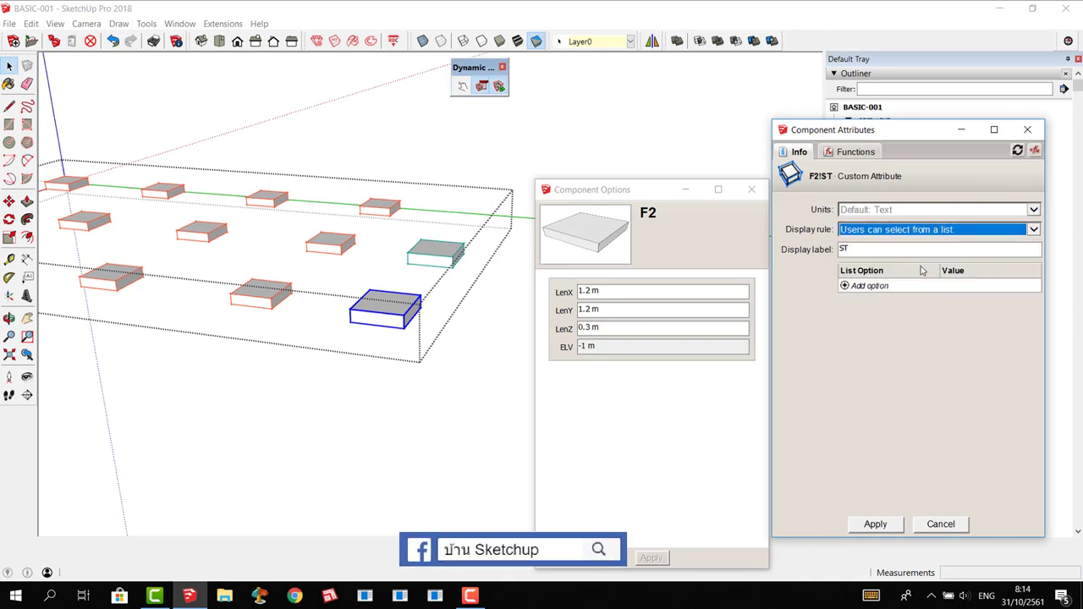
pyautogui.doubleClick(867, 248)
pyautogui.press('BackSpace')
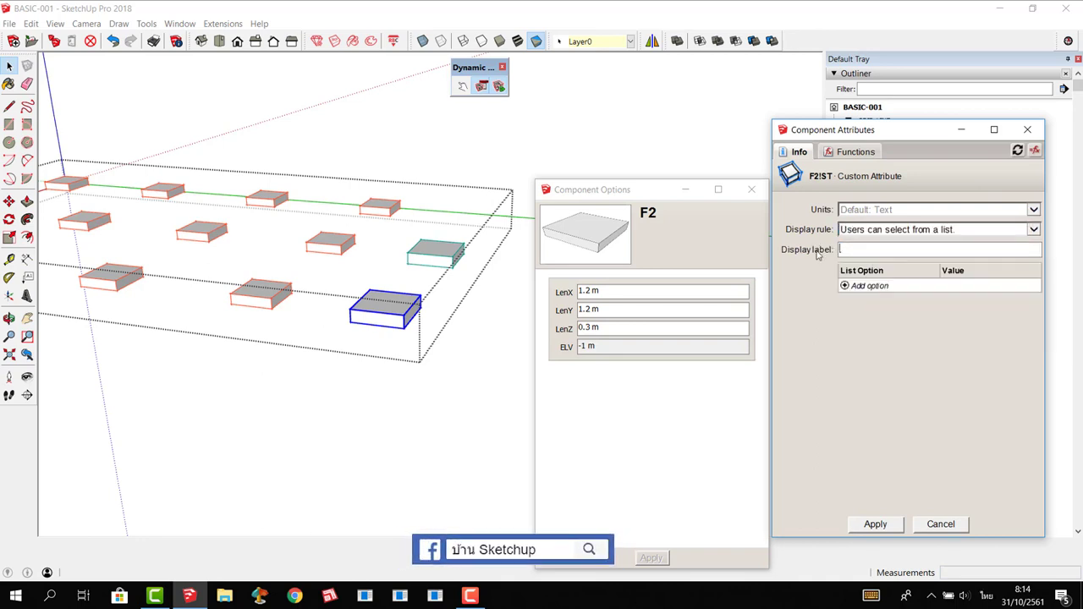
pyautogui.write('n')
pyautogui.write('นกรีต')
# Add the list options 180, 210, 240 and 280 ksc to ST.
pyautogui.click(844, 287)
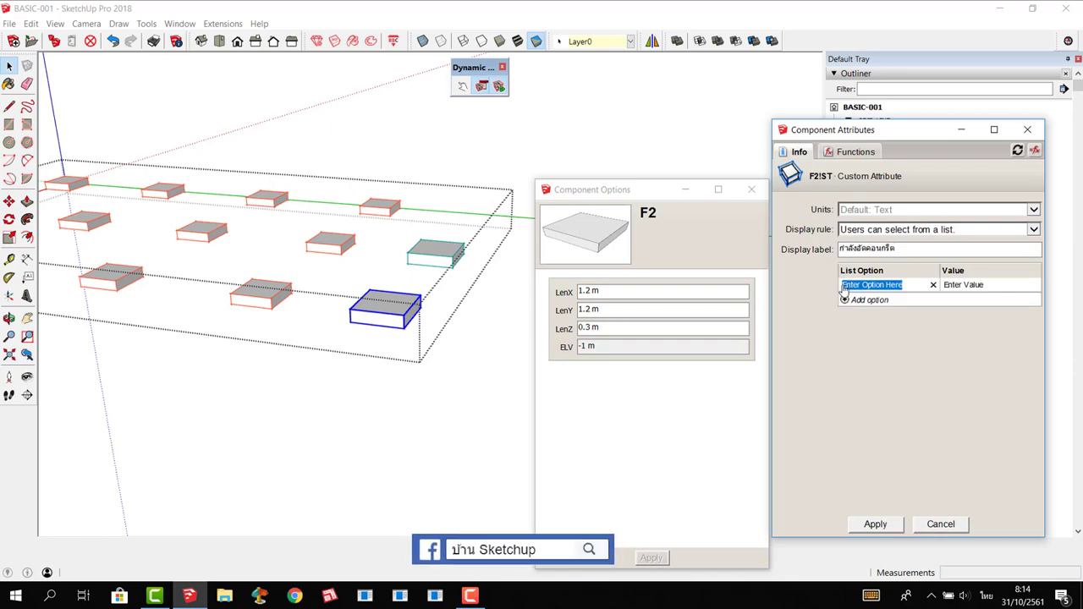
pyautogui.press('BackSpace')
pyautogui.write('ไก')
pyautogui.press('BackSpace')
pyautogui.press('BackSpace')
pyautogui.hotkey('alt', 'shift')
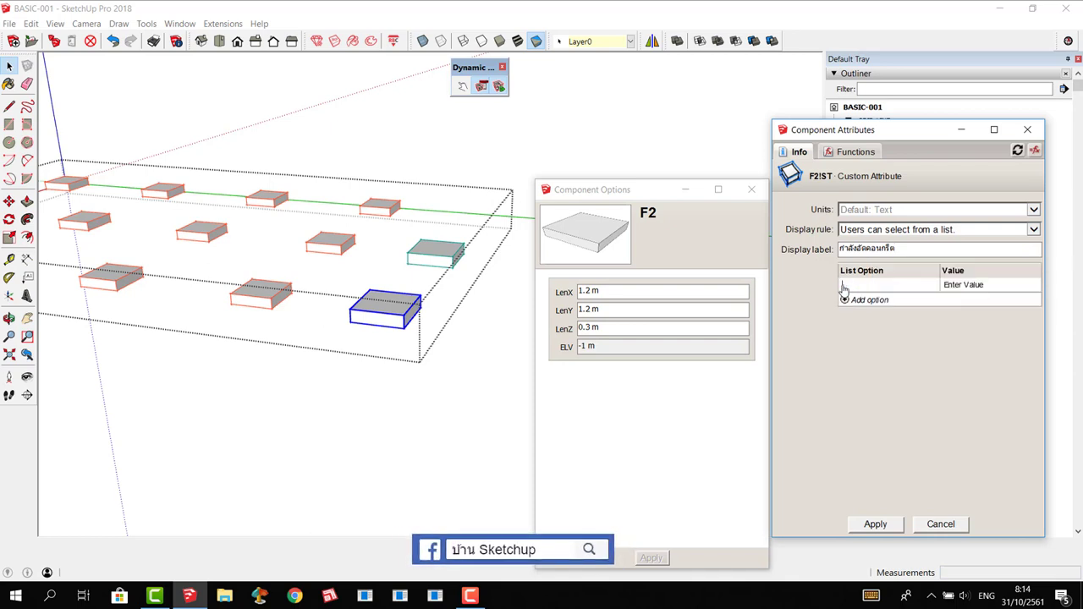
pyautogui.write('180 ks')
pyautogui.write('c')
pyautogui.press('Return')
pyautogui.write('210')
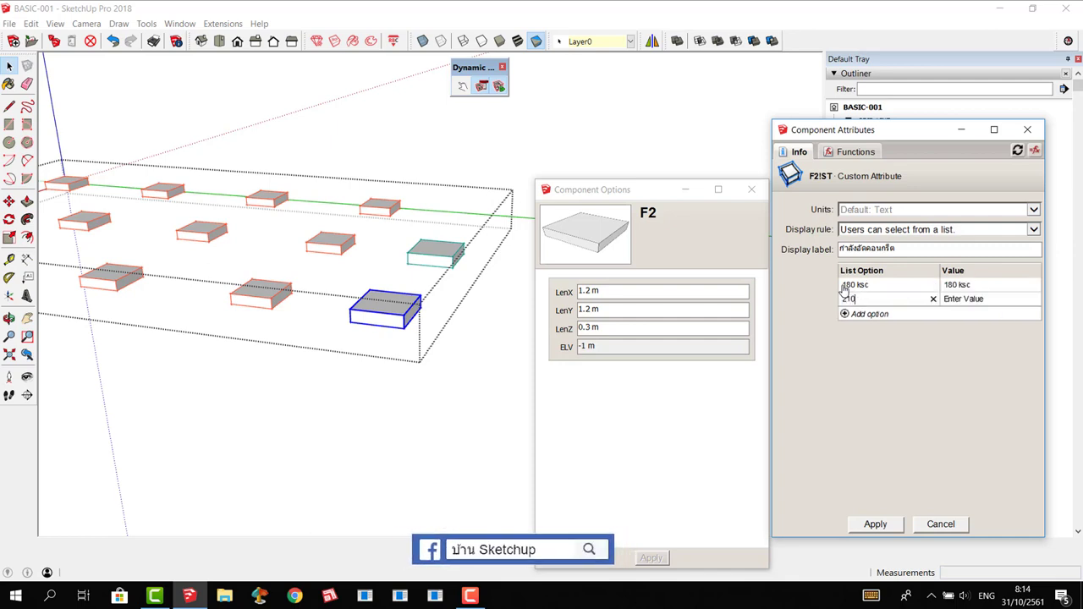
pyautogui.press('Return')
pyautogui.write('240')
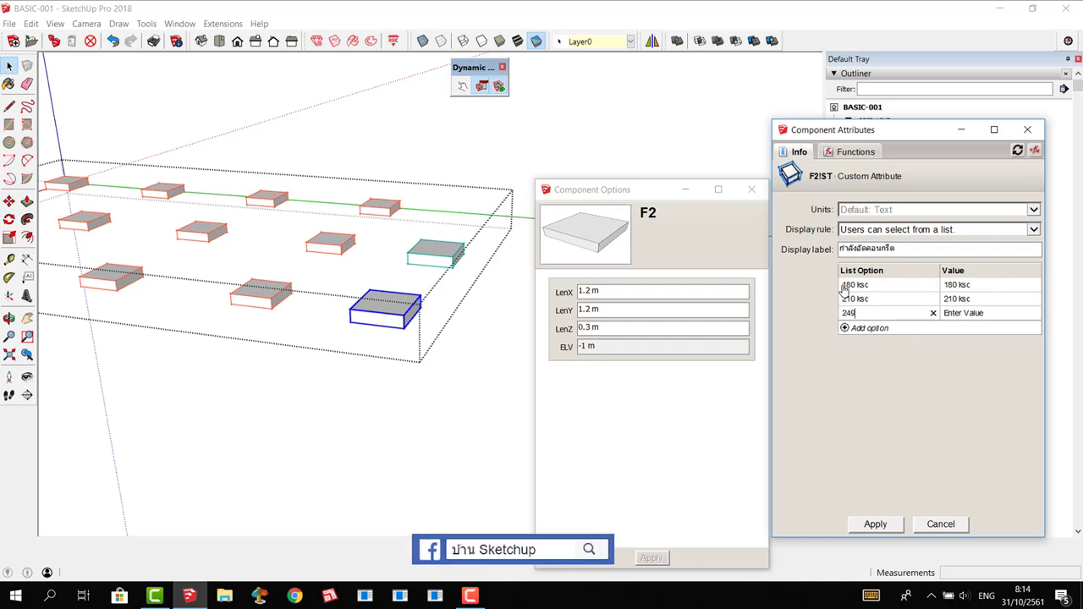
pyautogui.write(' ksc')
pyautogui.press('Tab')
pyautogui.press('Return')
pyautogui.write('280')
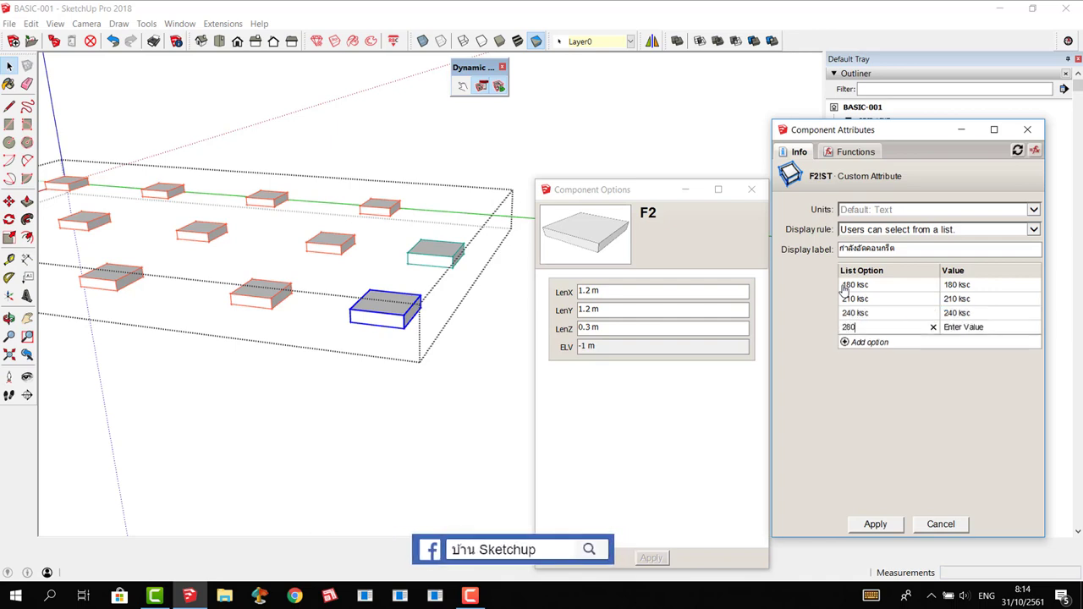
pyautogui.write(' ksc')
pyautogui.press('Tab')
# Apply the ST list, then set both F2 footings to 240 ksc.
pyautogui.click(875, 524)
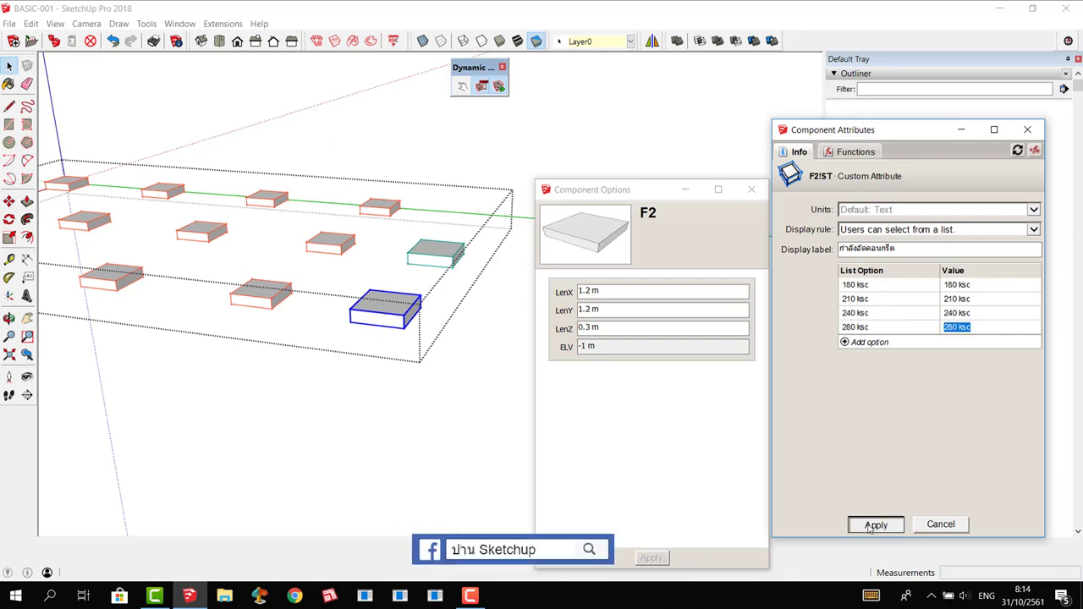
pyautogui.moveTo(327, 317)
pyautogui.mouseDown(button='middle')
pyautogui.moveTo(394, 282)
pyautogui.moveTo(388, 239)
pyautogui.mouseUp(button='middle')
pyautogui.moveTo(389, 239); pyautogui.dragTo(493, 332)
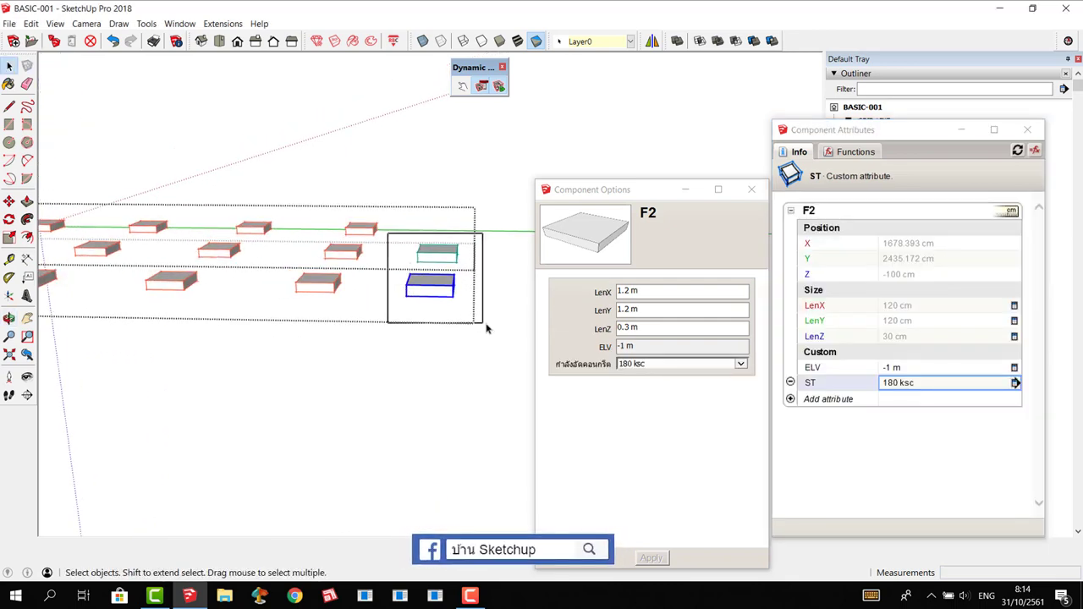
pyautogui.click(743, 369)
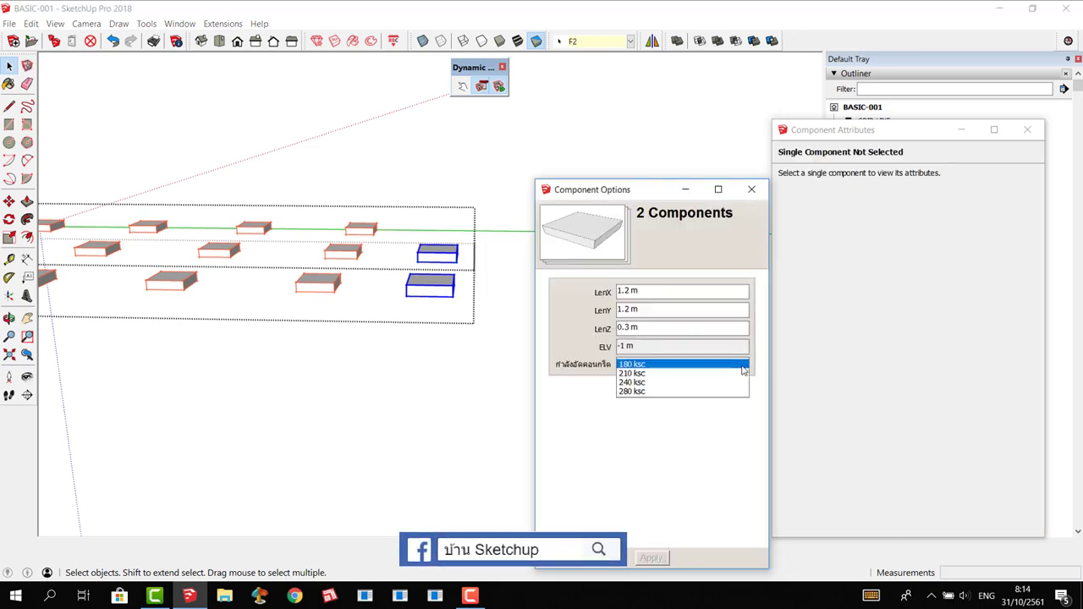
pyautogui.click(643, 383)
pyautogui.click(666, 558)
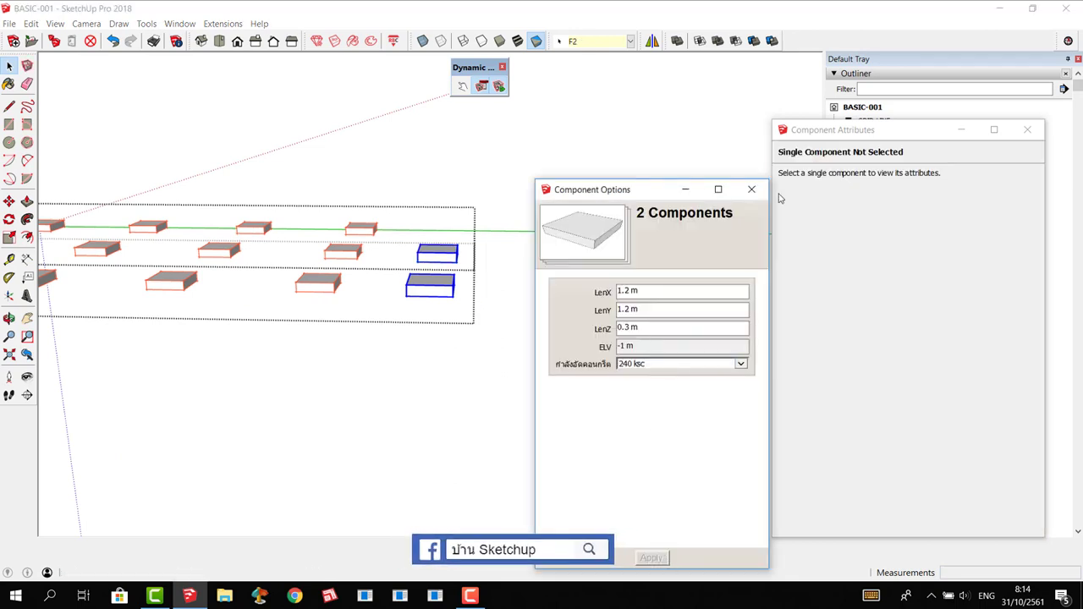
# Close Component Attributes and check the F2 and F1 footings' options.
pyautogui.moveTo(246, 309); pyautogui.dragTo(312, 376, button='middle')
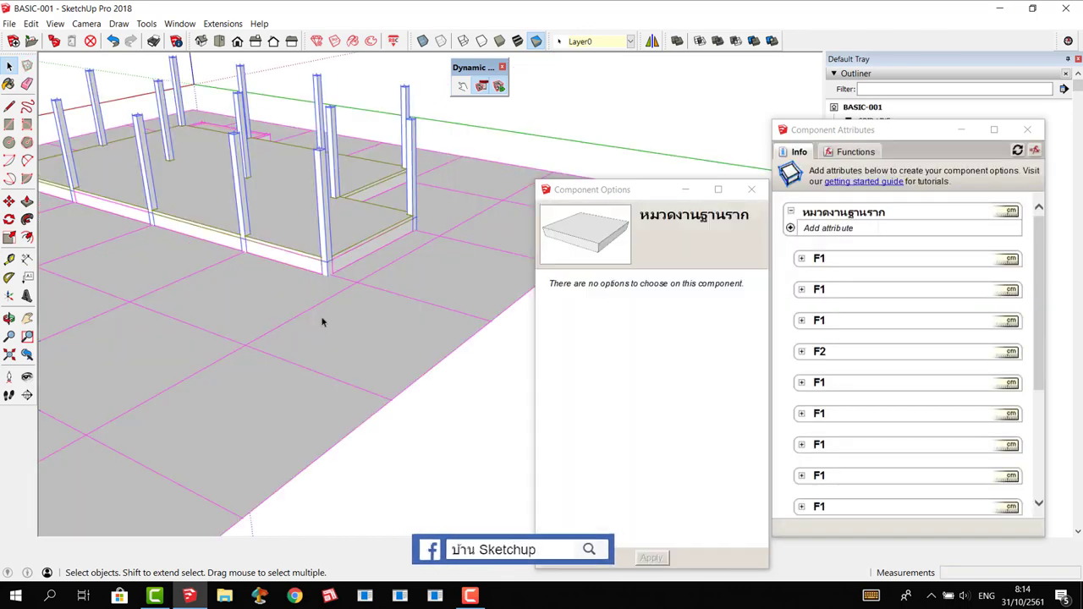
pyautogui.click(338, 323)
pyautogui.click(1027, 130)
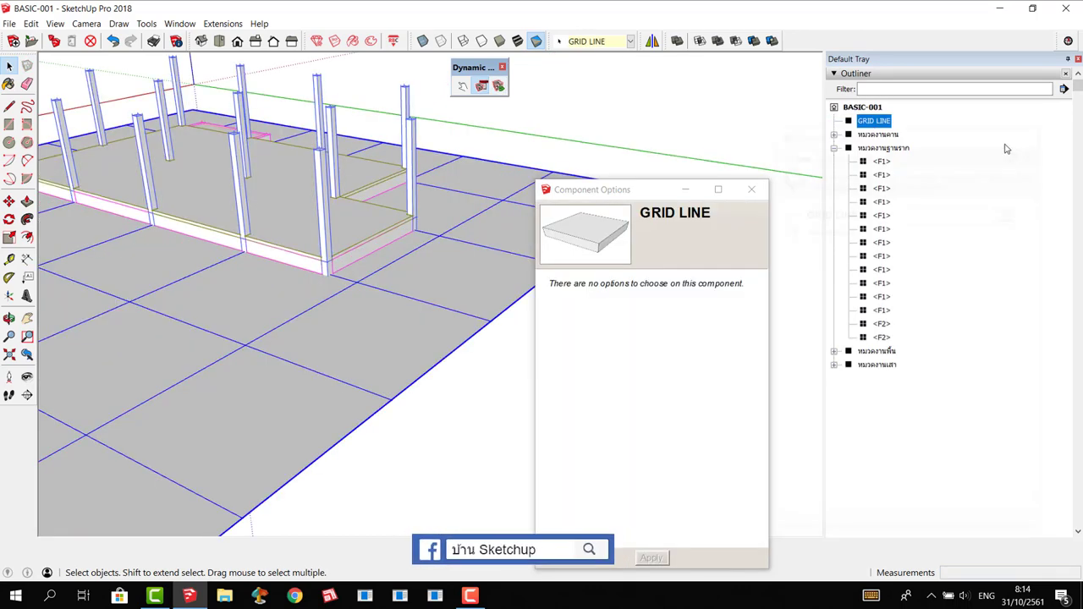
pyautogui.click(881, 325)
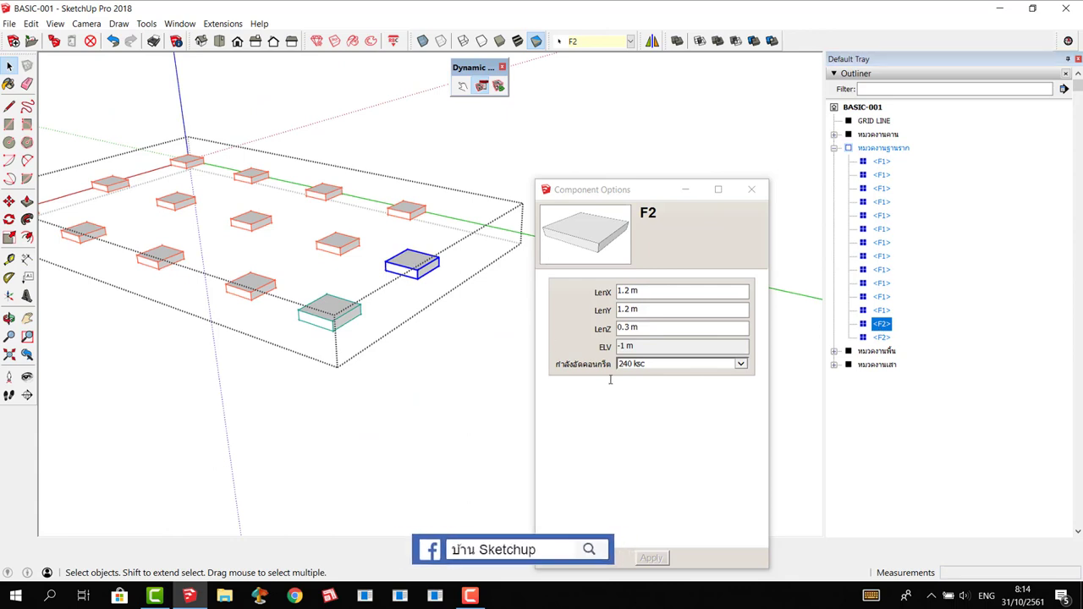
pyautogui.click(324, 320)
pyautogui.click(261, 286)
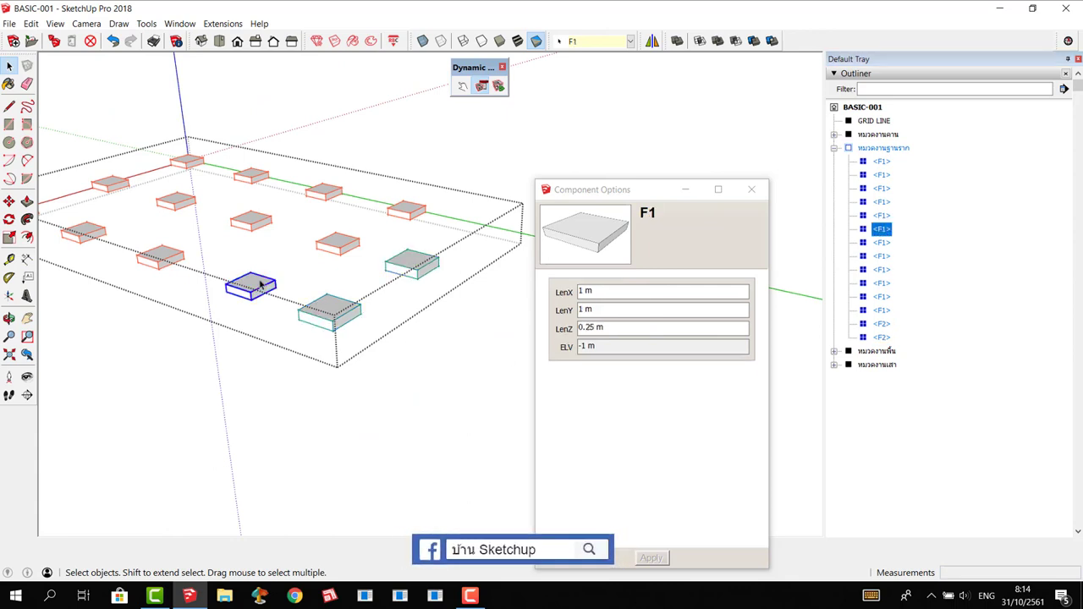
pyautogui.click(343, 247)
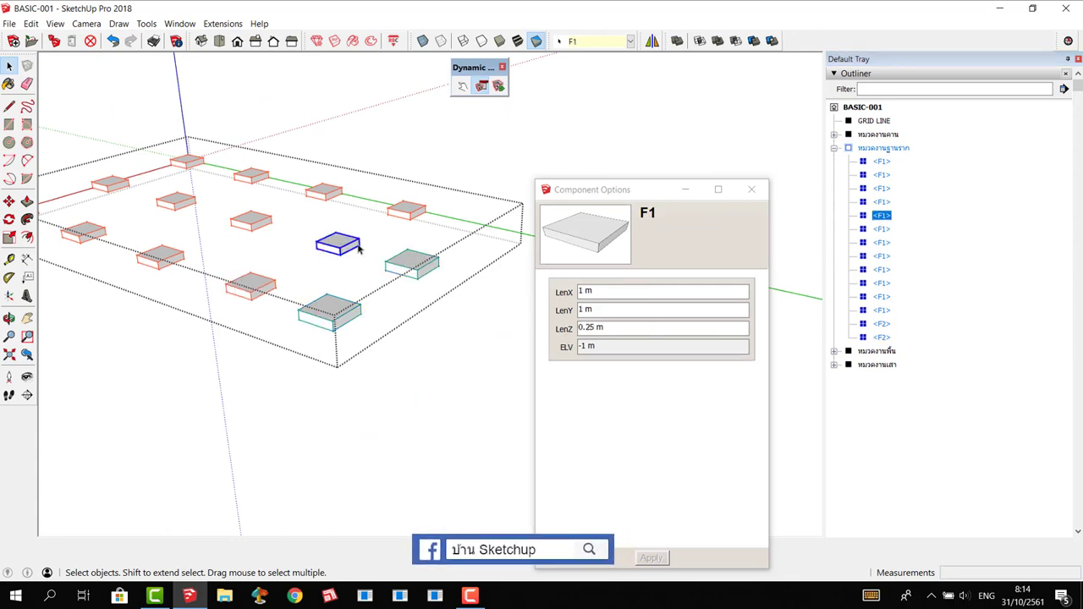
# Verify the front F2 footing's strength, then exit the footings group.
pyautogui.moveTo(311, 280)
pyautogui.mouseDown(button='middle')
pyautogui.moveTo(346, 290)
pyautogui.moveTo(83, 248)
pyautogui.mouseUp(button='middle')
pyautogui.scroll(-2, 347, 264)
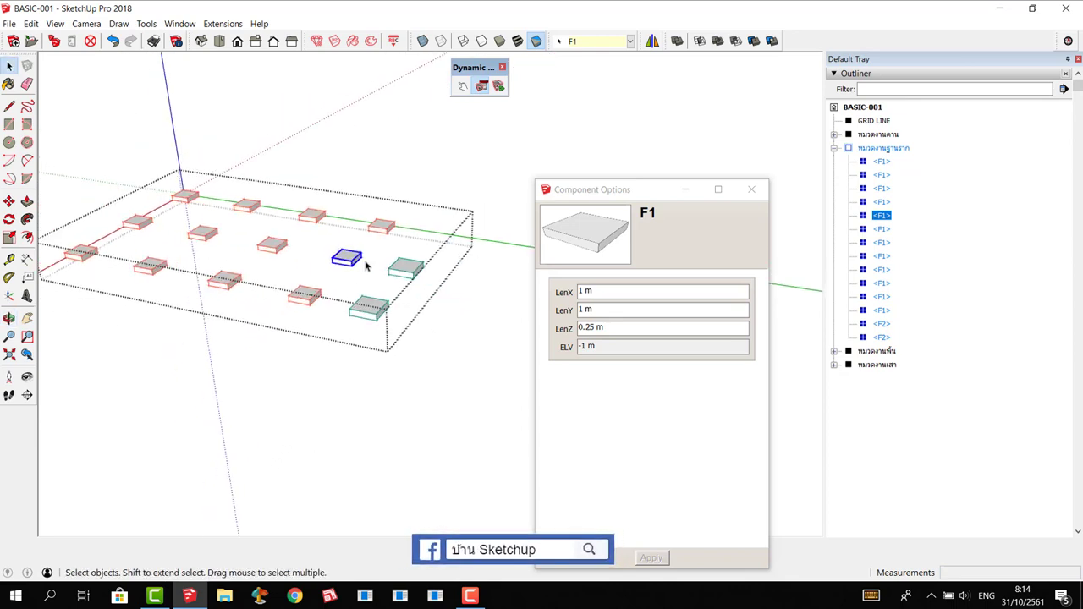
pyautogui.moveTo(379, 277); pyautogui.dragTo(354, 279, button='middle')
pyautogui.moveTo(174, 213); pyautogui.dragTo(137, 210, button='middle')
pyautogui.scroll(2, 136, 210)
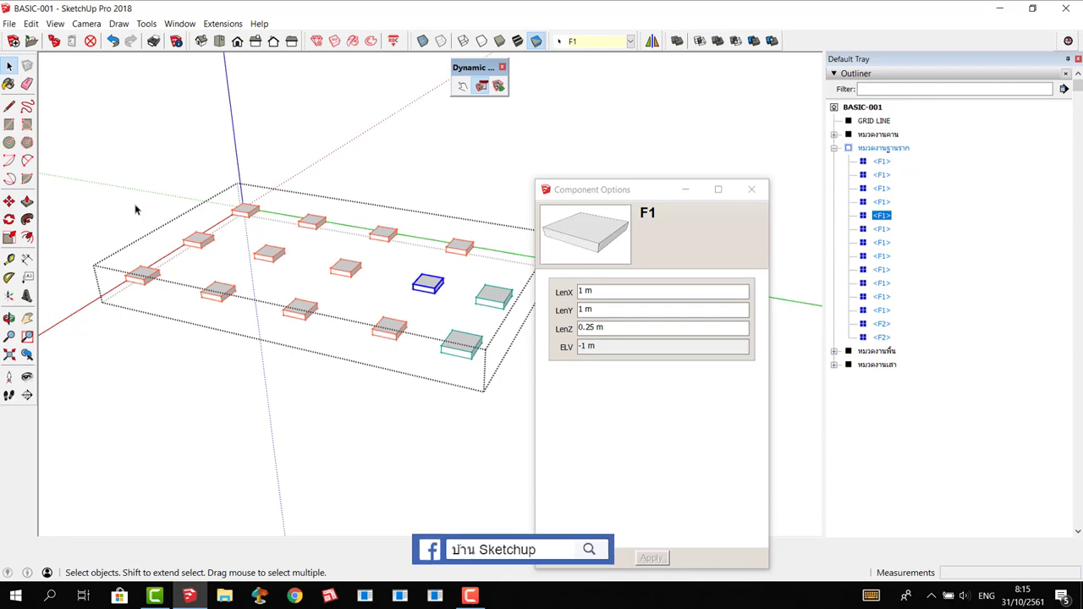
pyautogui.scroll(2, 355, 288)
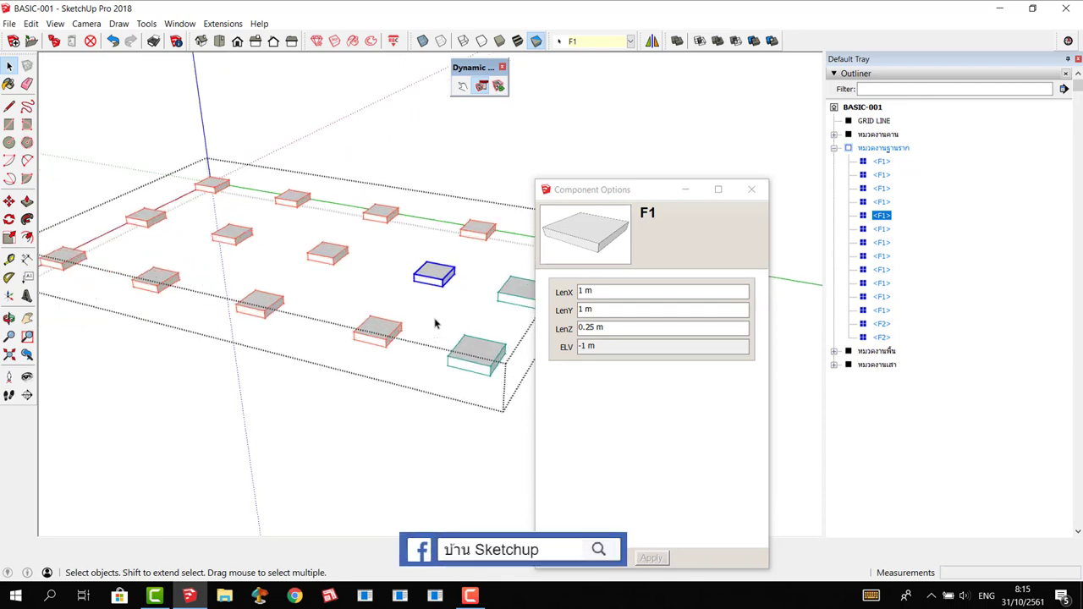
pyautogui.click(476, 354)
pyautogui.moveTo(476, 354)
pyautogui.mouseDown(button='middle')
pyautogui.moveTo(454, 330)
pyautogui.moveTo(363, 324)
pyautogui.mouseUp(button='middle')
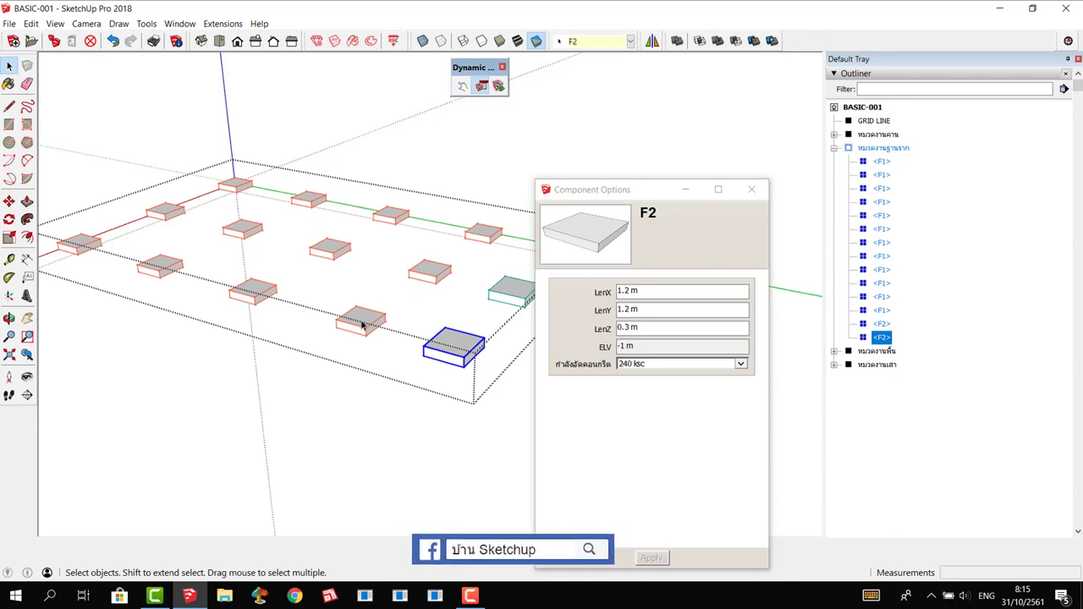
pyautogui.click(252, 482)
pyautogui.click(302, 347)
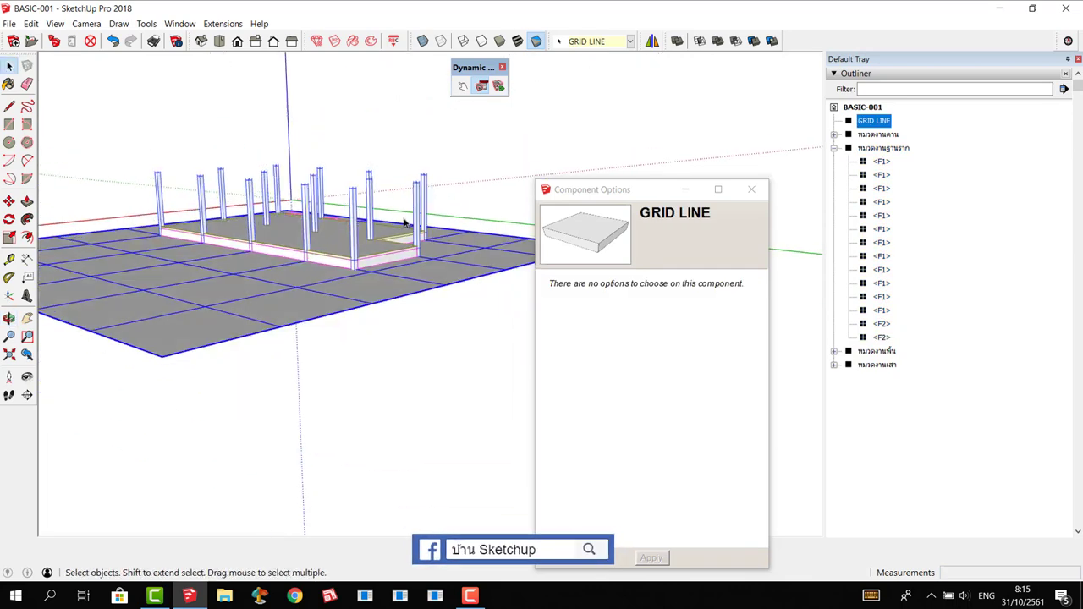
pyautogui.moveTo(406, 223)
pyautogui.mouseDown(button='middle')
pyautogui.moveTo(387, 243)
pyautogui.moveTo(408, 213)
pyautogui.moveTo(333, 245)
pyautogui.mouseUp(button='middle')
pyautogui.click(408, 212)
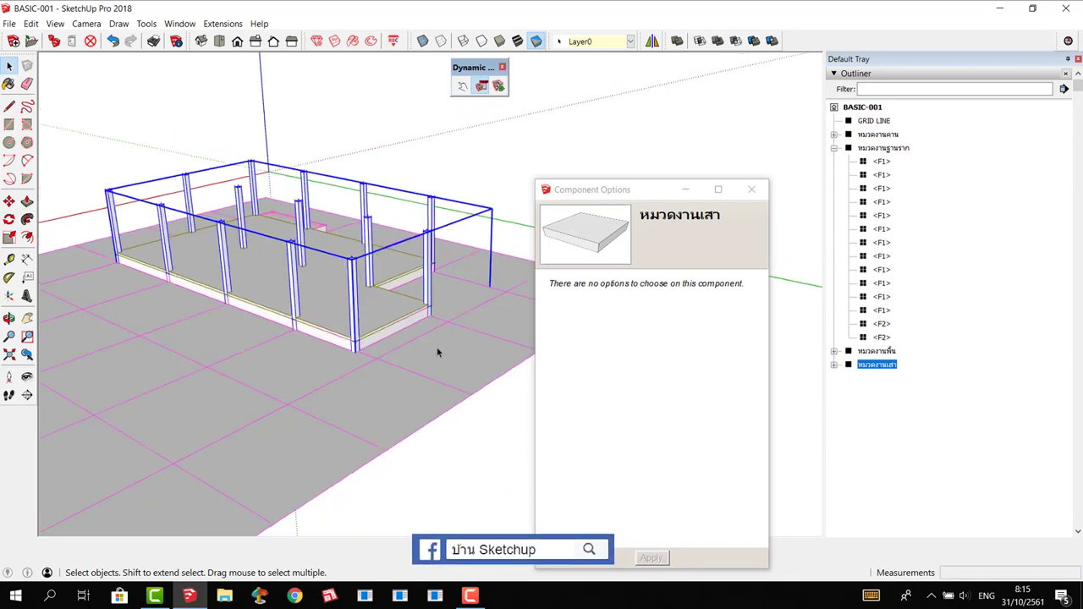
pyautogui.moveTo(420, 285)
pyautogui.mouseDown(button='middle')
pyautogui.moveTo(460, 226)
pyautogui.moveTo(443, 375)
pyautogui.mouseUp(button='middle')
pyautogui.scroll(-3, 364, 350)
pyautogui.click(365, 350)
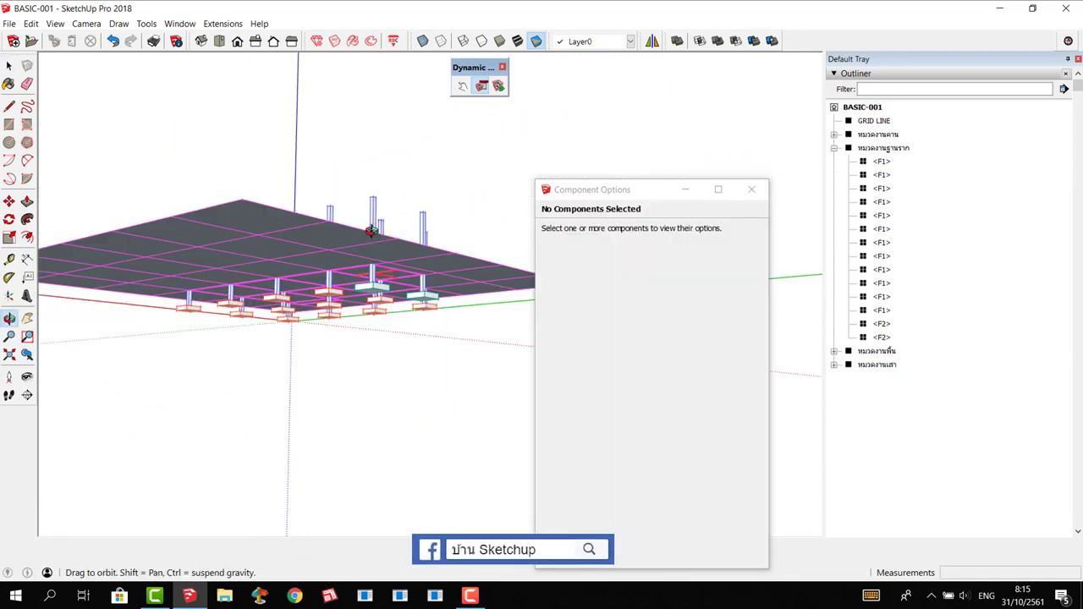
pyautogui.moveTo(364, 350)
pyautogui.mouseDown(button='middle')
pyautogui.moveTo(314, 237)
pyautogui.moveTo(217, 224)
pyautogui.moveTo(621, 194)
pyautogui.mouseUp(button='middle')
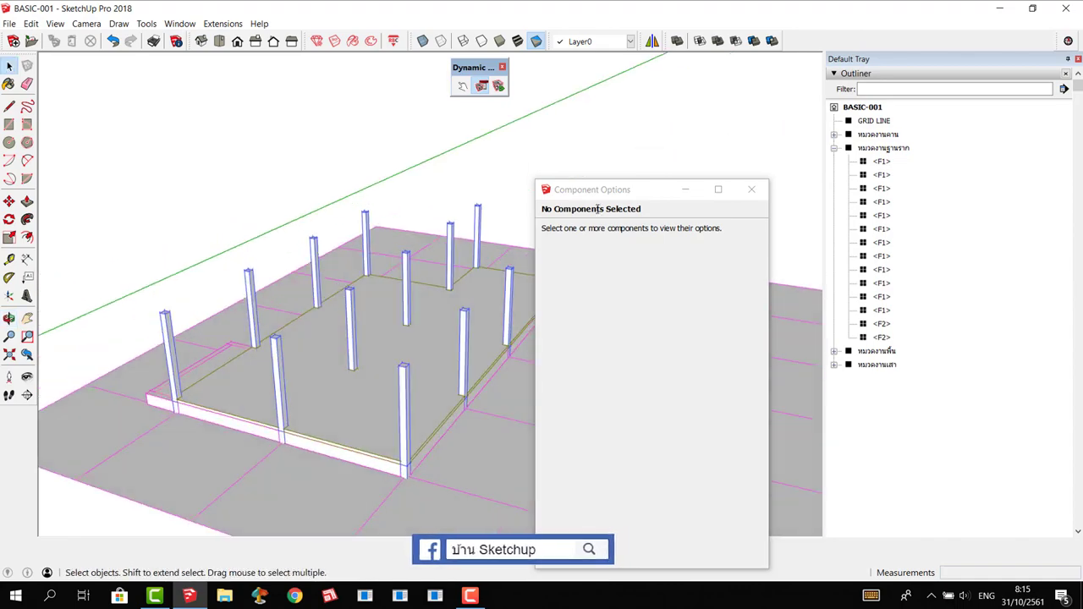